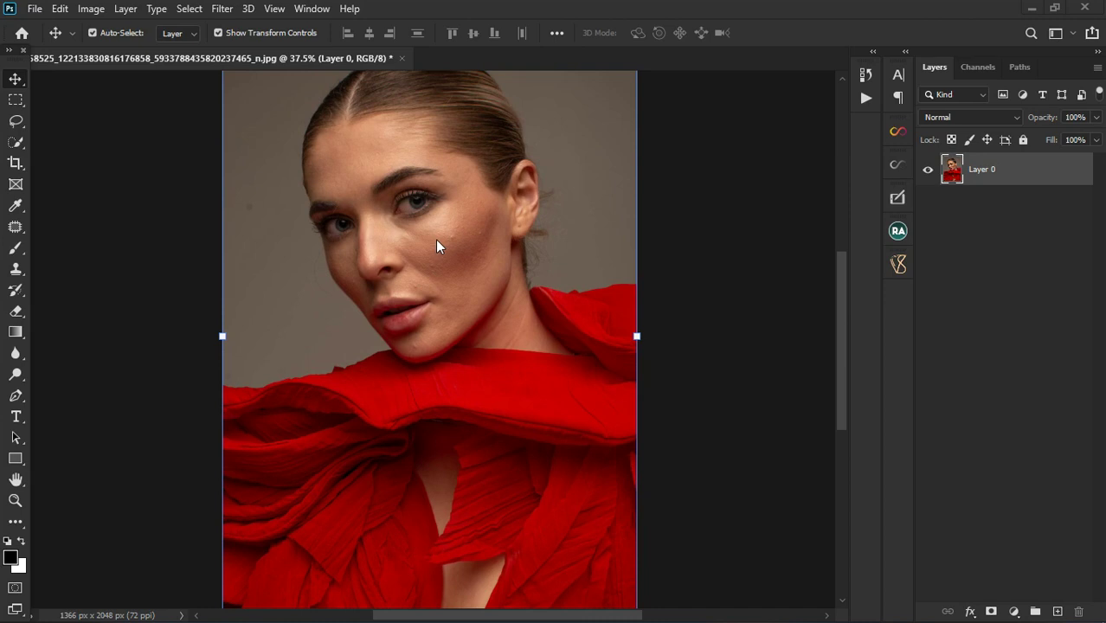
# - Examine the portrait's skin, face and background up close and as a whole to judge its colour cast
pyautogui.scroll(2, 440, 233)
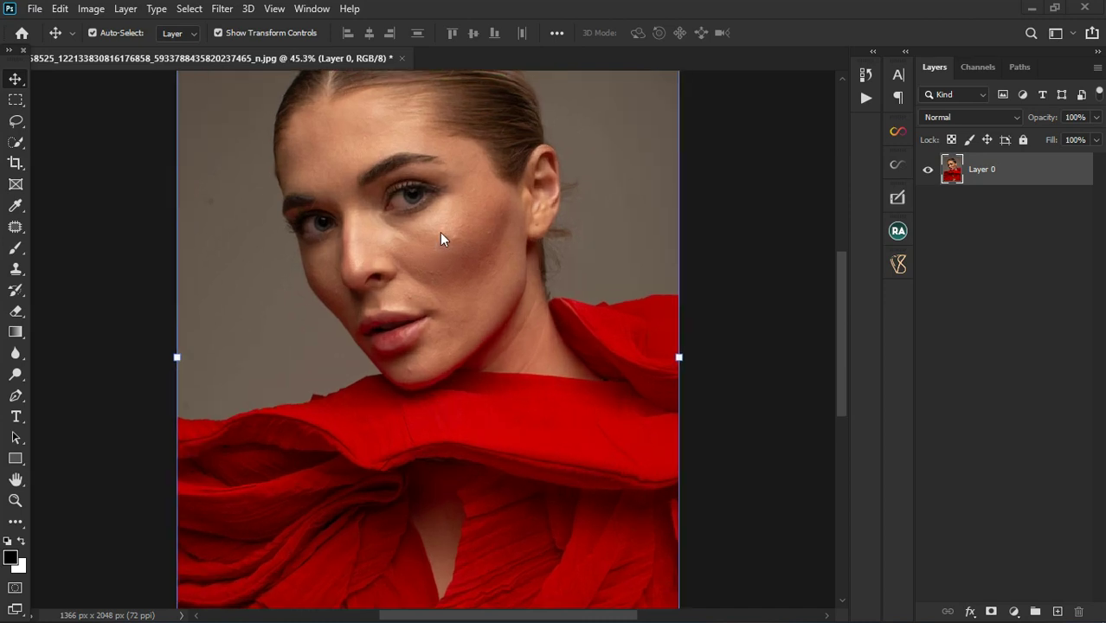
pyautogui.scroll(2, 439, 232)
pyautogui.scroll(-2, 439, 232)
pyautogui.scroll(5, 466, 244)
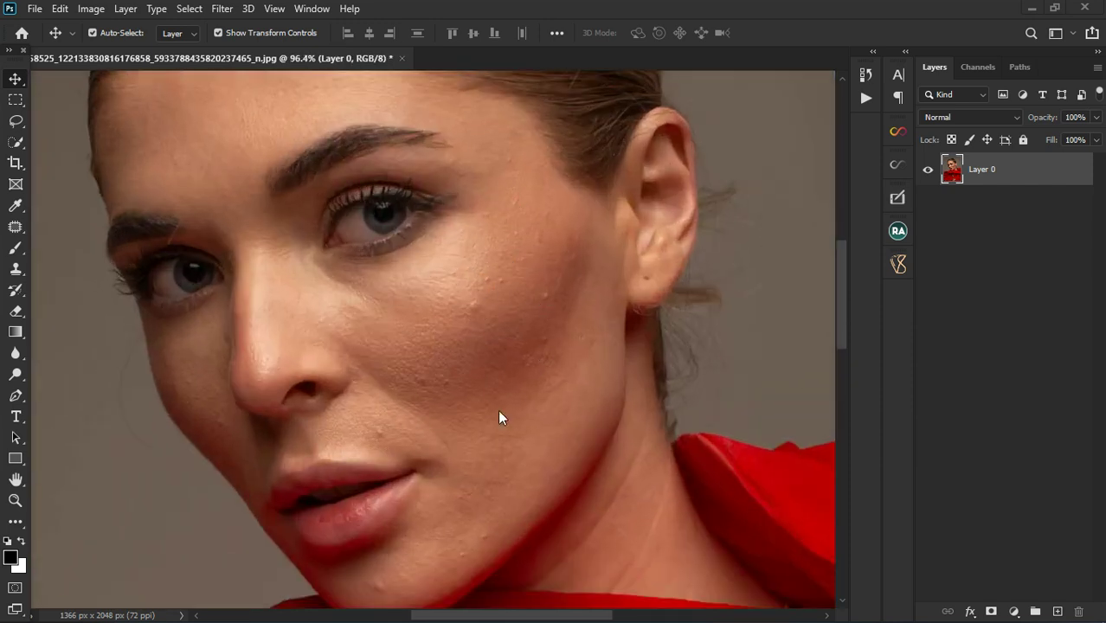
pyautogui.scroll(-5, 490, 346)
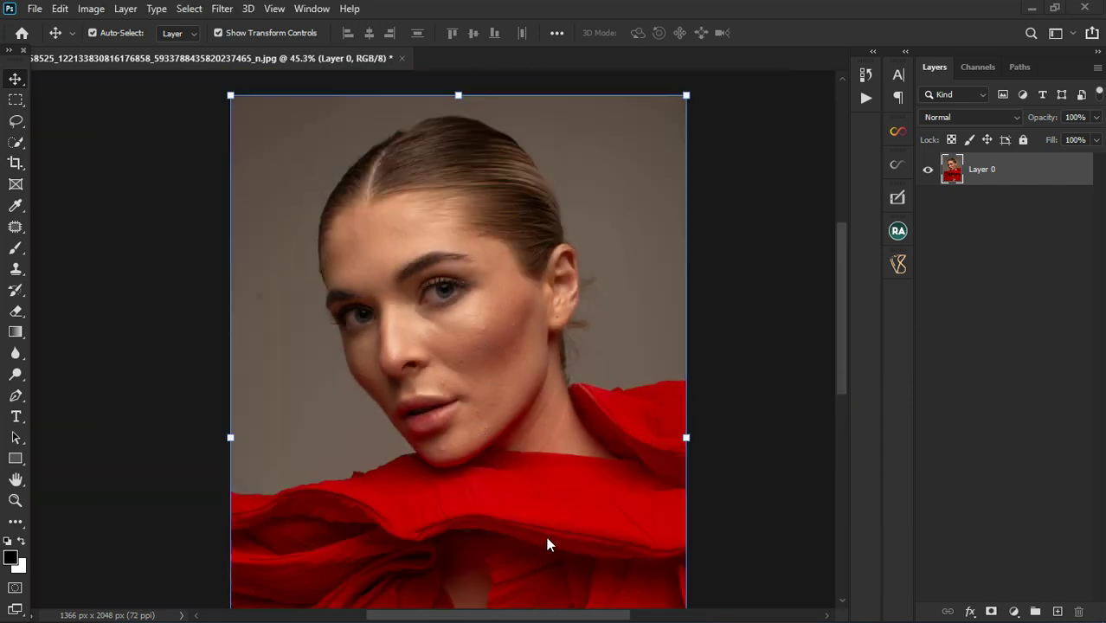
pyautogui.scroll(2, 546, 537)
pyautogui.scroll(-4, 415, 487)
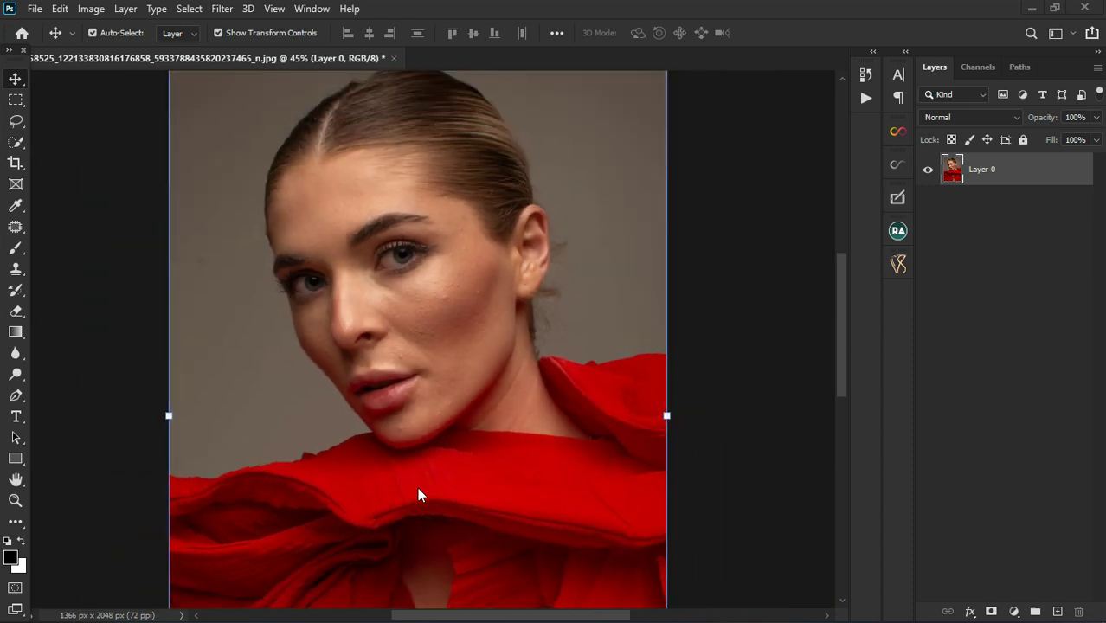
pyautogui.scroll(-1, 503, 389)
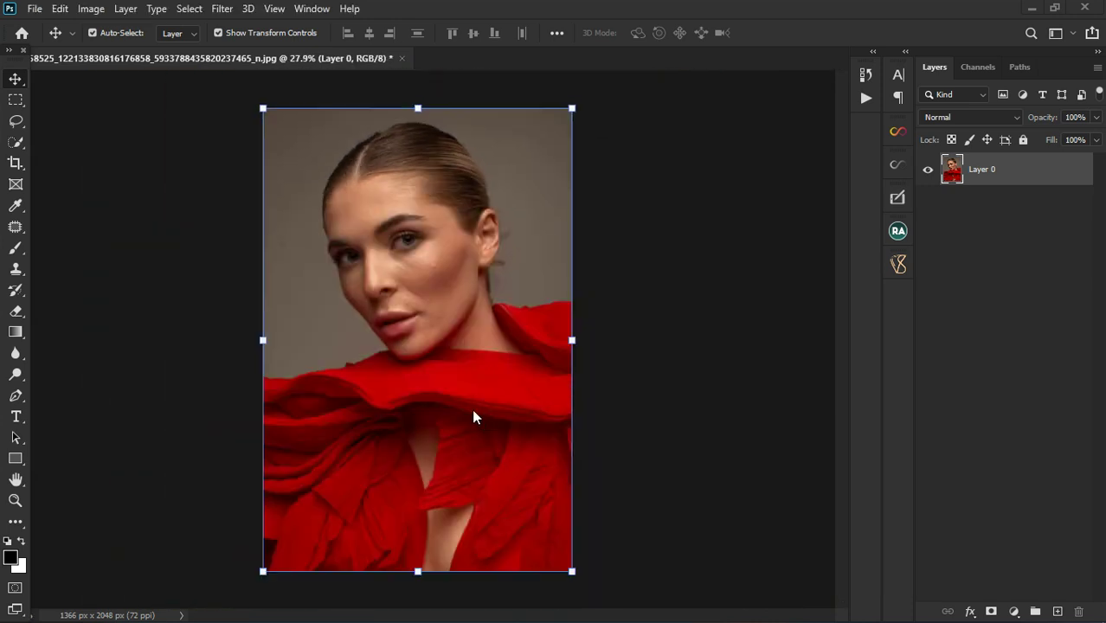
pyautogui.scroll(1, 440, 370)
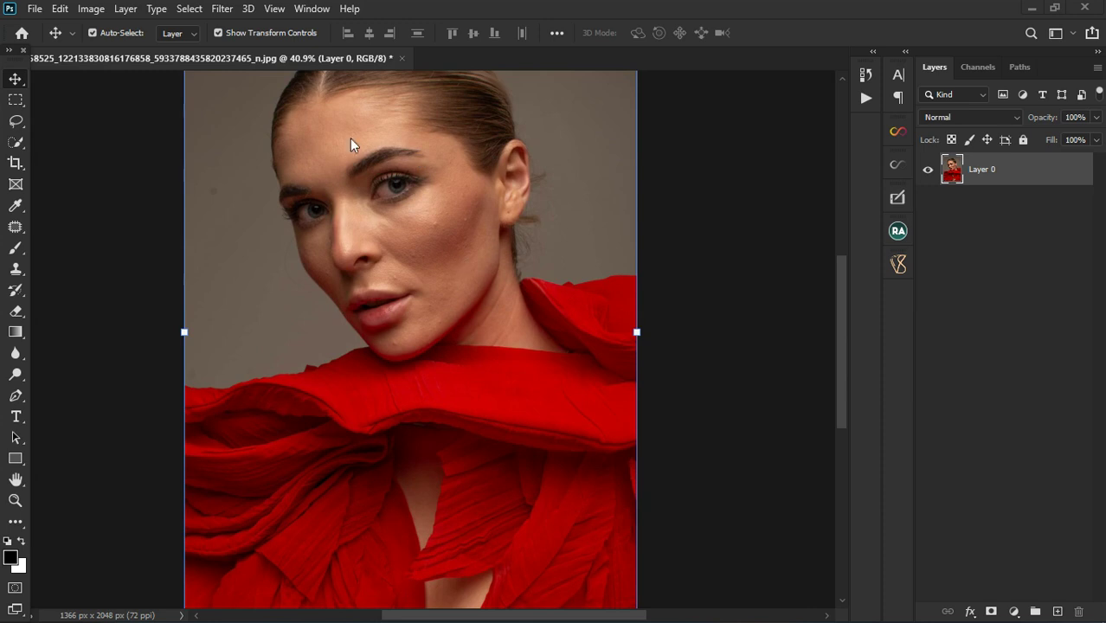
pyautogui.scroll(-1, 449, 382)
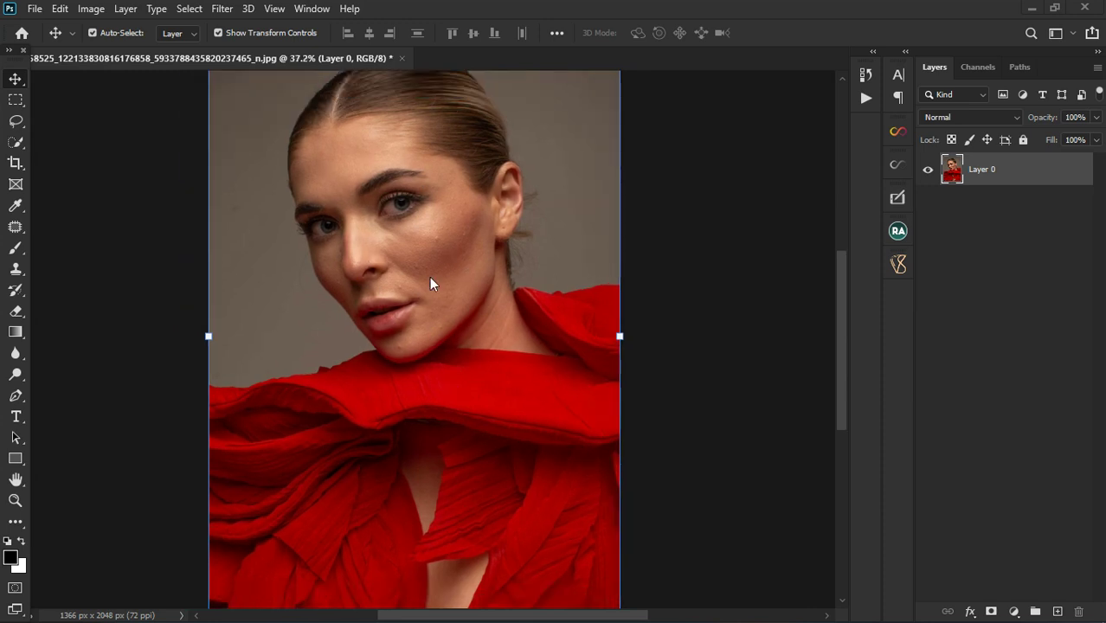
pyautogui.scroll(-1, 391, 169)
pyautogui.scroll(2, 386, 184)
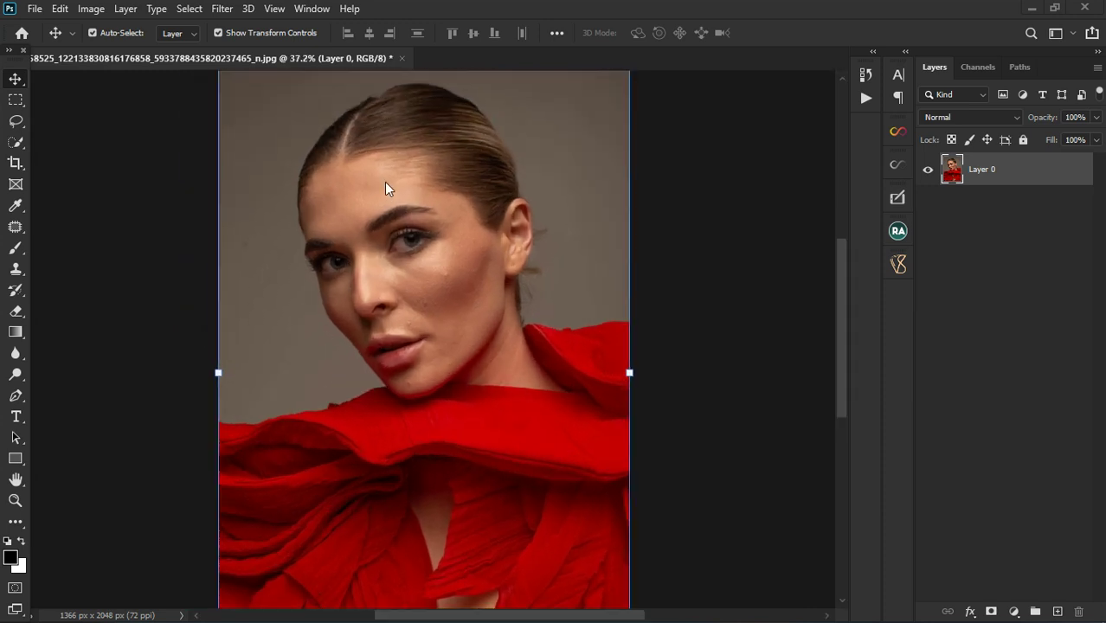
pyautogui.scroll(1, 446, 312)
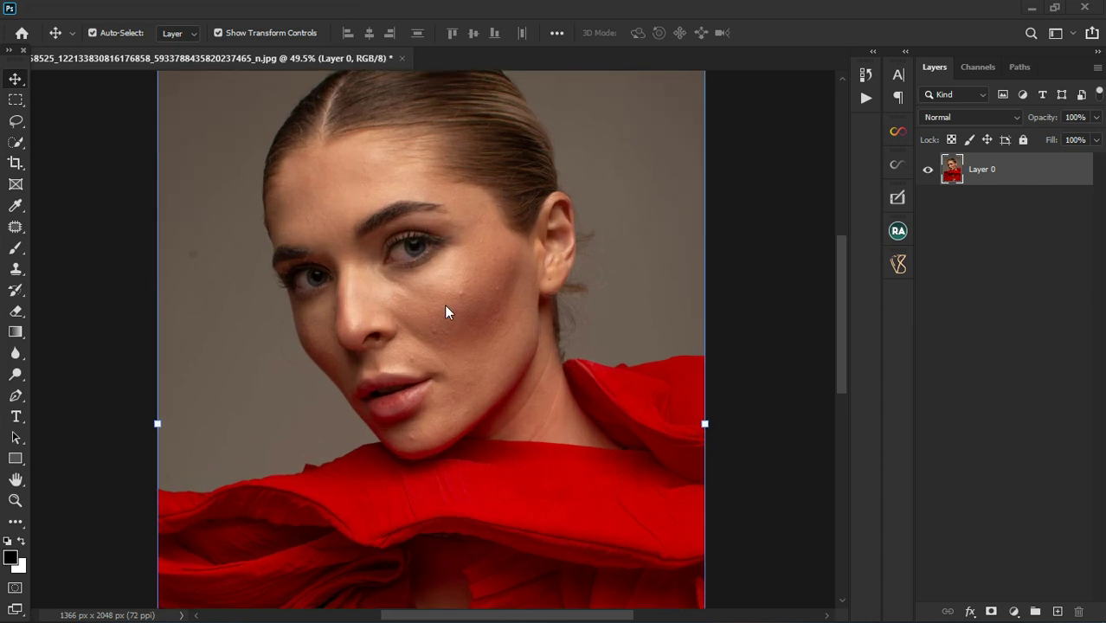
pyautogui.scroll(-1, 446, 288)
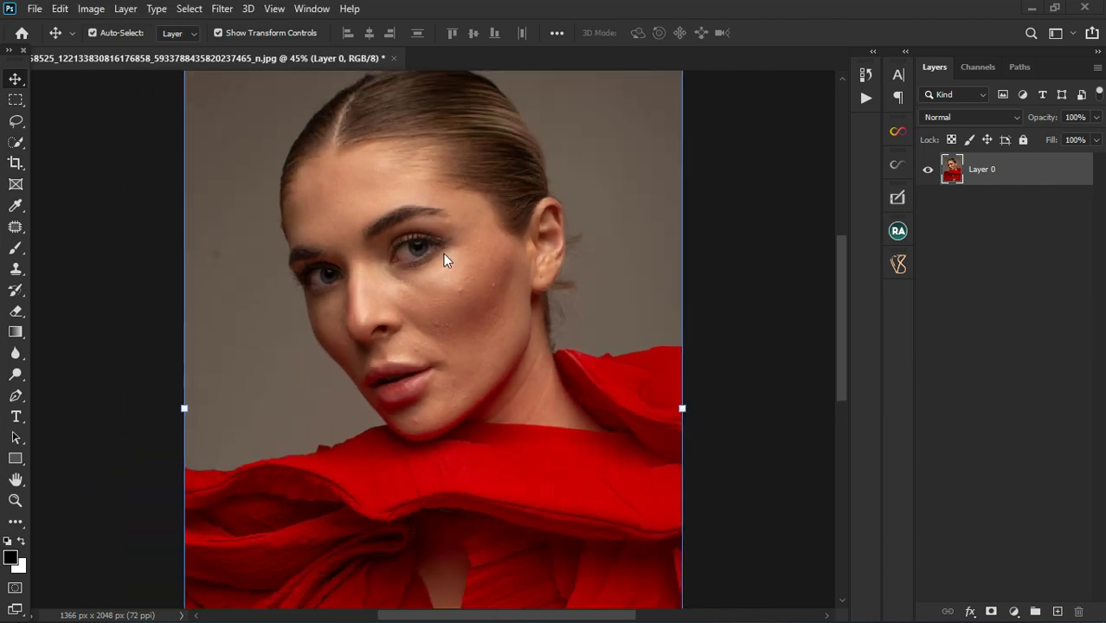
pyautogui.scroll(-1, 431, 184)
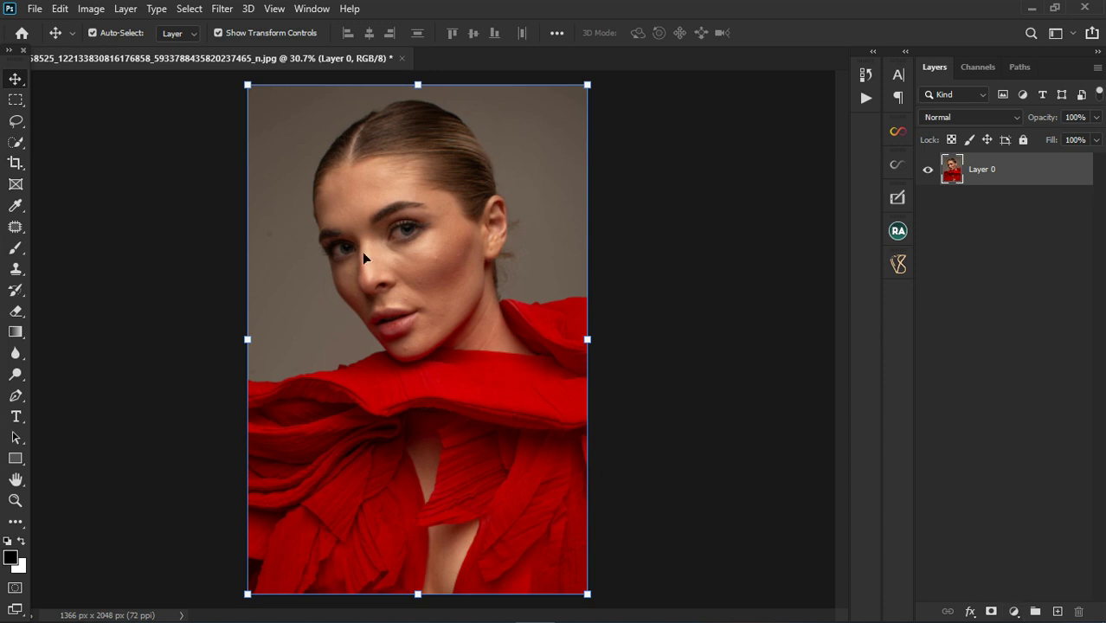
# - Add an Exposure adjustment layer above the photo and set its gamma correction to 1.28
pyautogui.click(1014, 611)
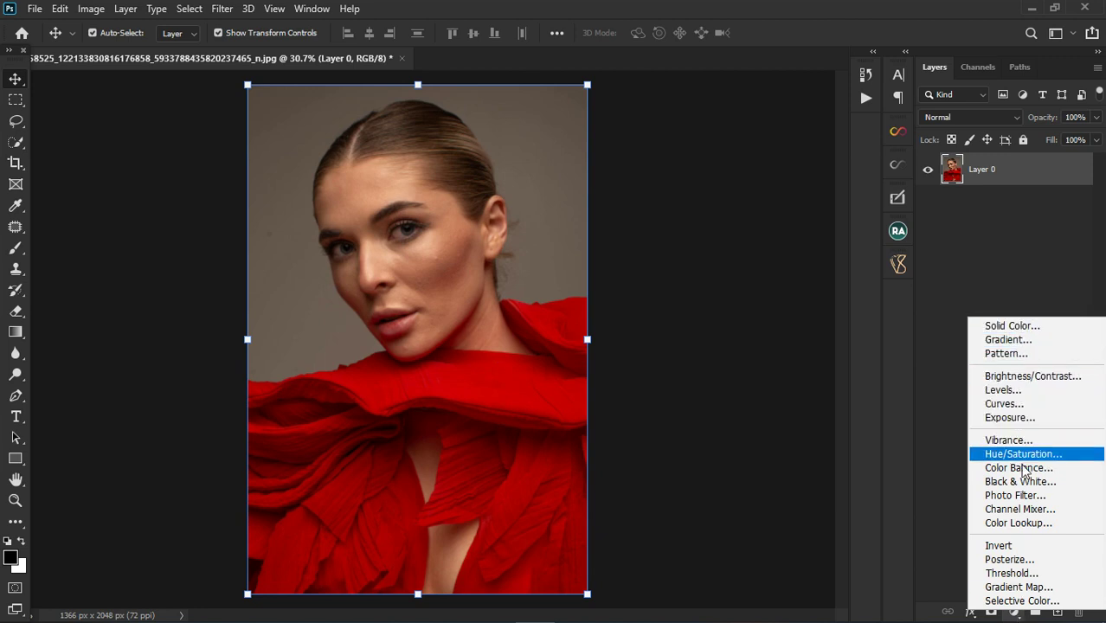
pyautogui.click(1012, 418)
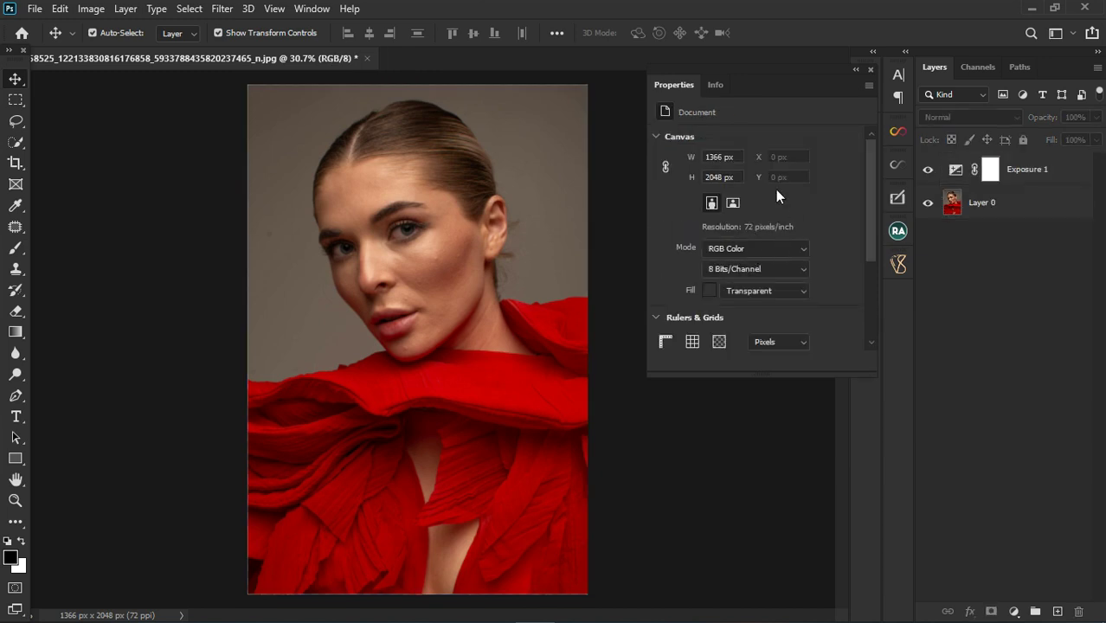
pyautogui.click(955, 179)
pyautogui.moveTo(755, 243)
pyautogui.mouseDown()
pyautogui.moveTo(725, 246)
pyautogui.moveTo(739, 243)
pyautogui.mouseUp()
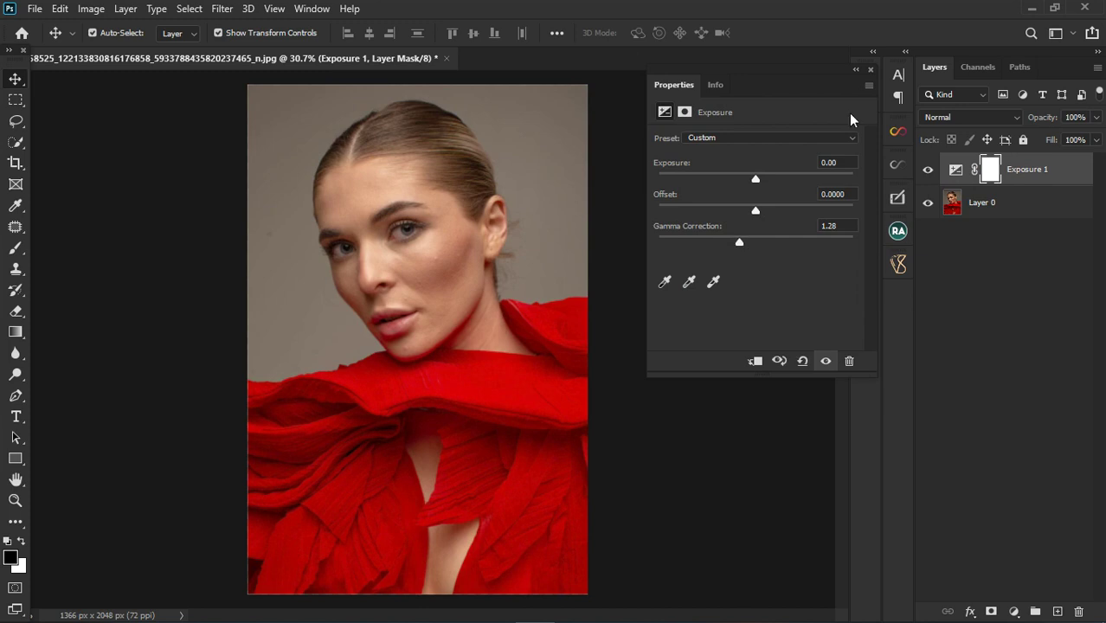
pyautogui.click(869, 70)
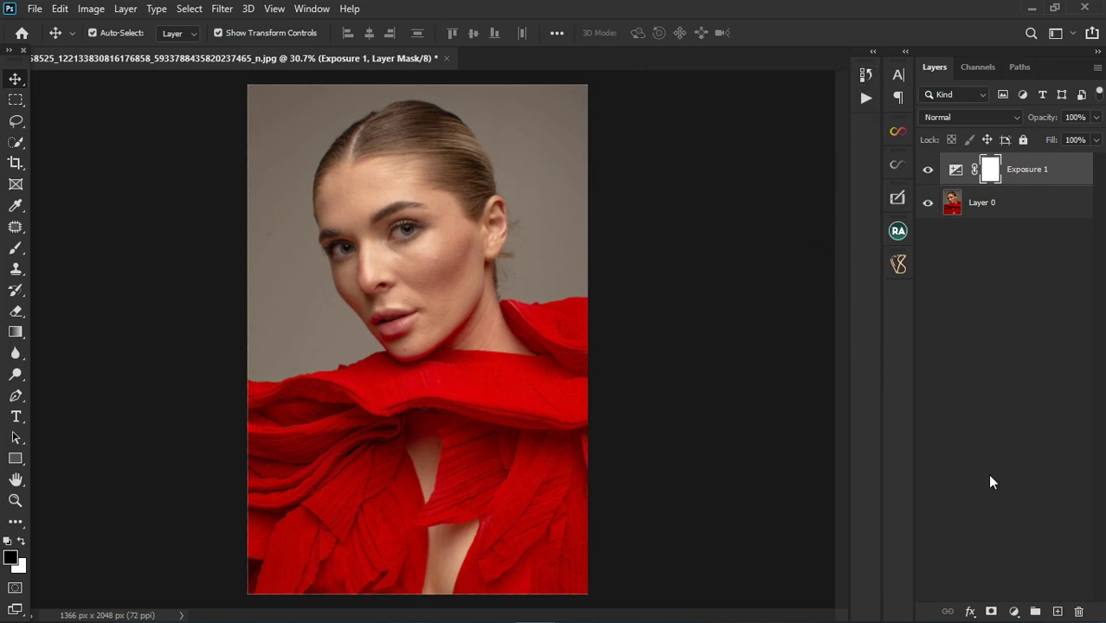
# - Add a black (000000) Solid Color fill layer above the Exposure adjustment
pyautogui.click(1014, 610)
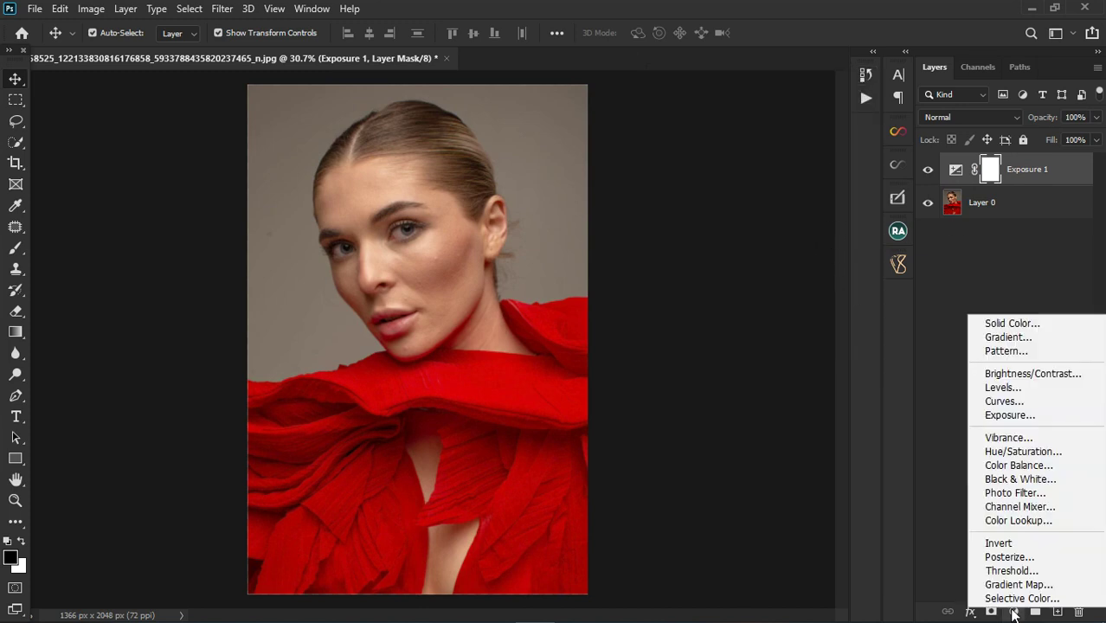
pyautogui.click(1002, 324)
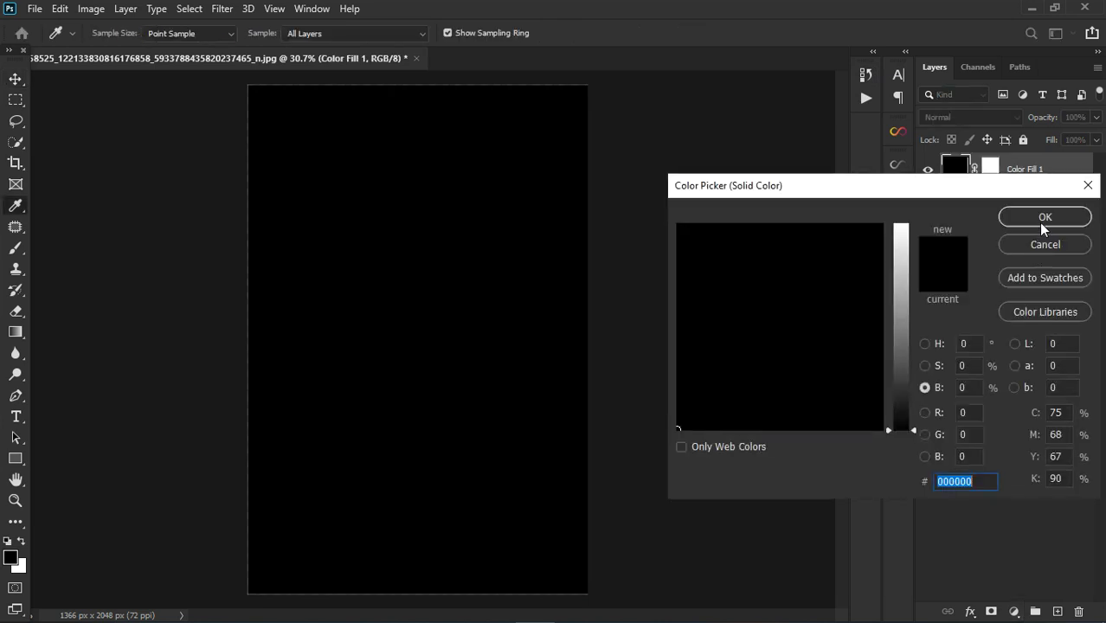
pyautogui.click(1045, 217)
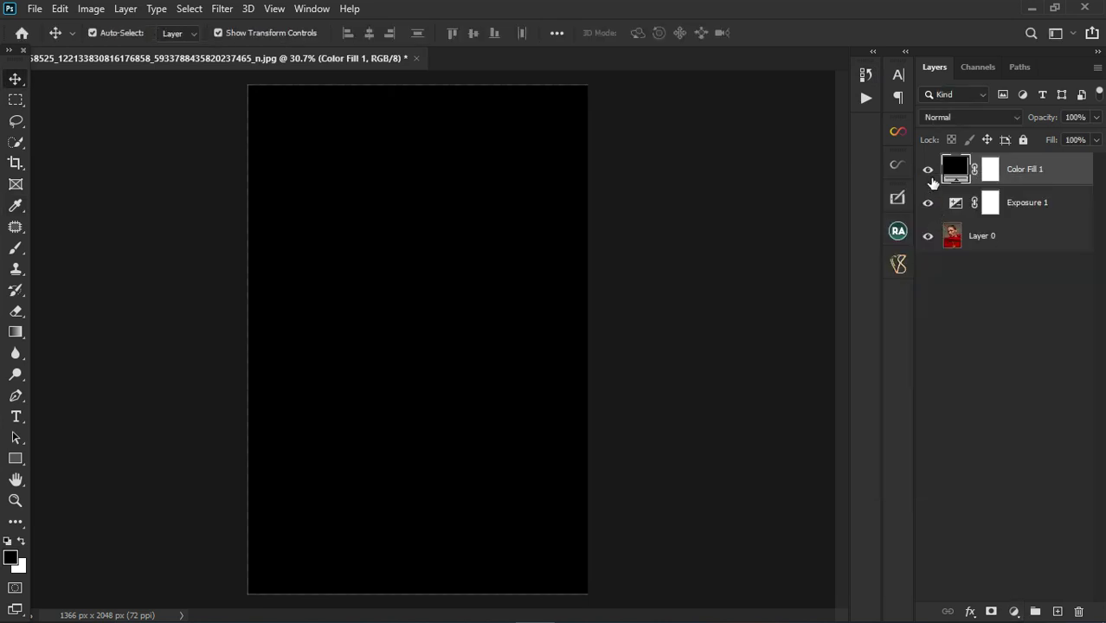
# - Hide the colour fill layer, set its colour to 755c54 by sampling the portrait's eye area, and show the layer again
pyautogui.click(928, 170)
pyautogui.scroll(3, 416, 201)
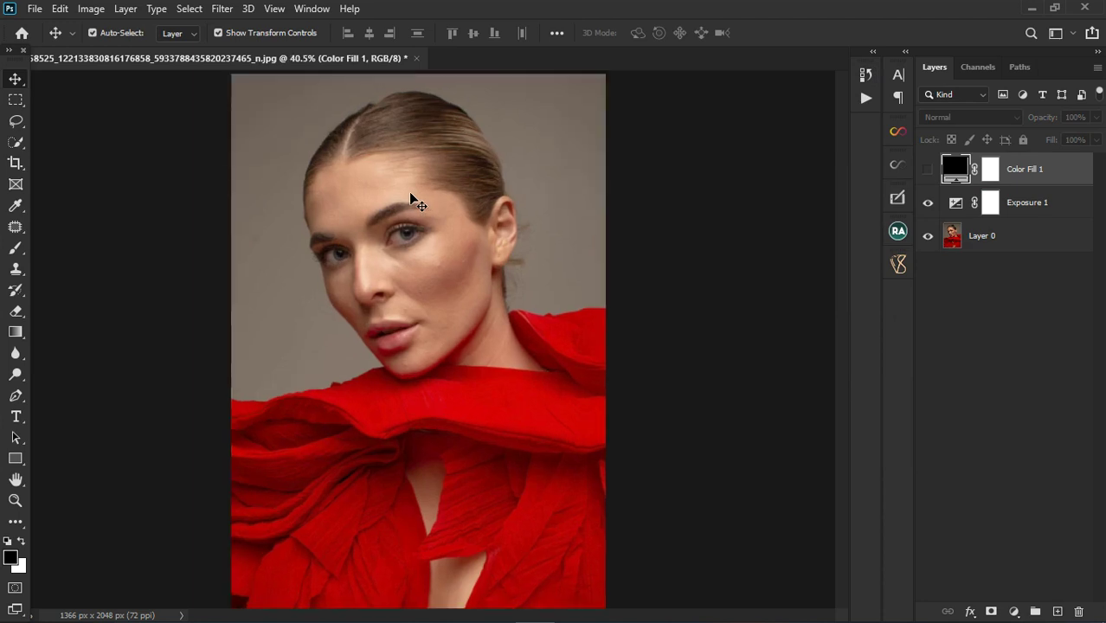
pyautogui.scroll(2, 331, 263)
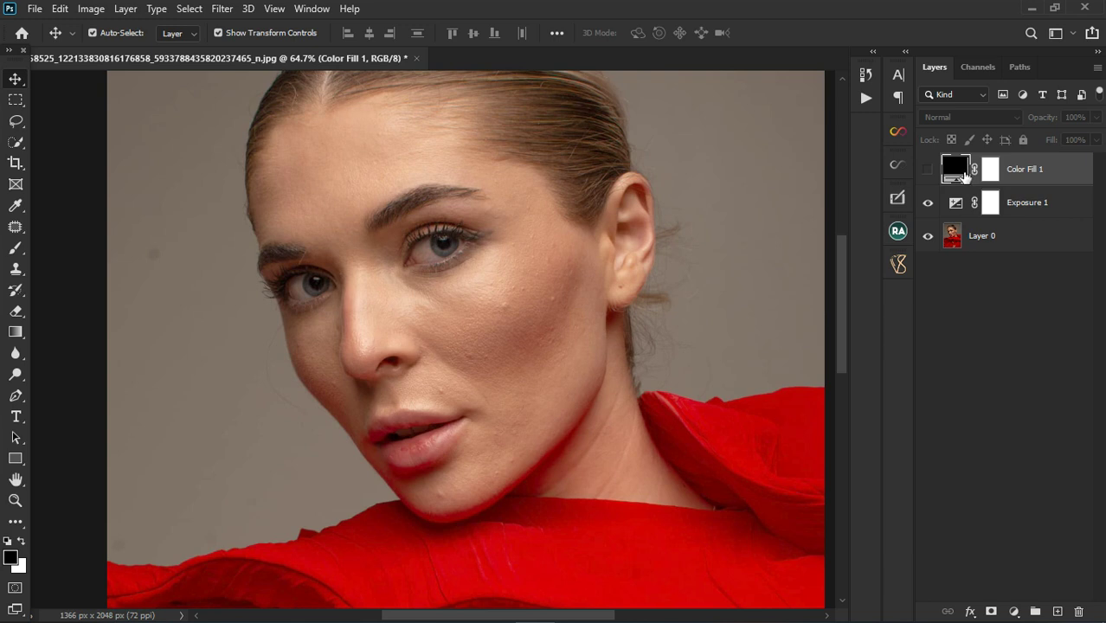
pyautogui.doubleClick(960, 173)
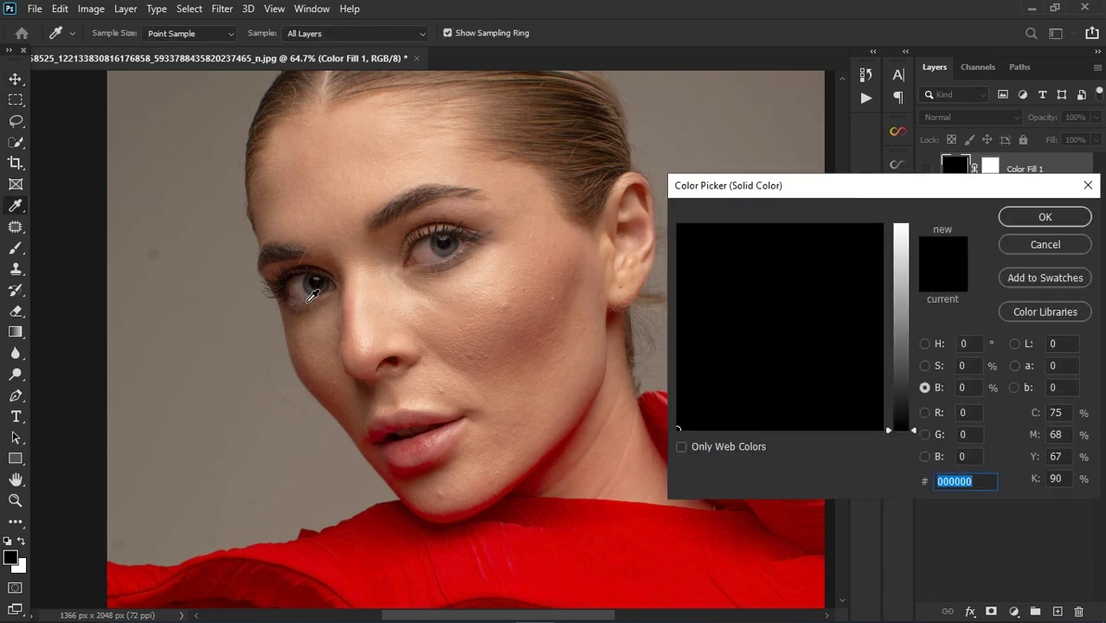
pyautogui.click(424, 278)
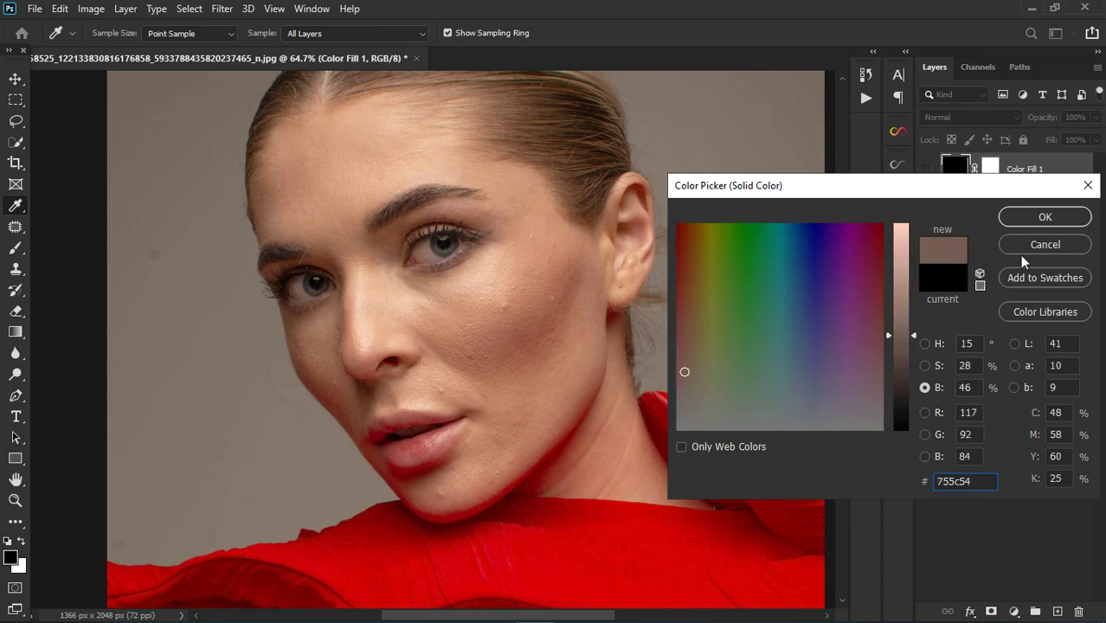
pyautogui.click(1045, 217)
pyautogui.click(927, 169)
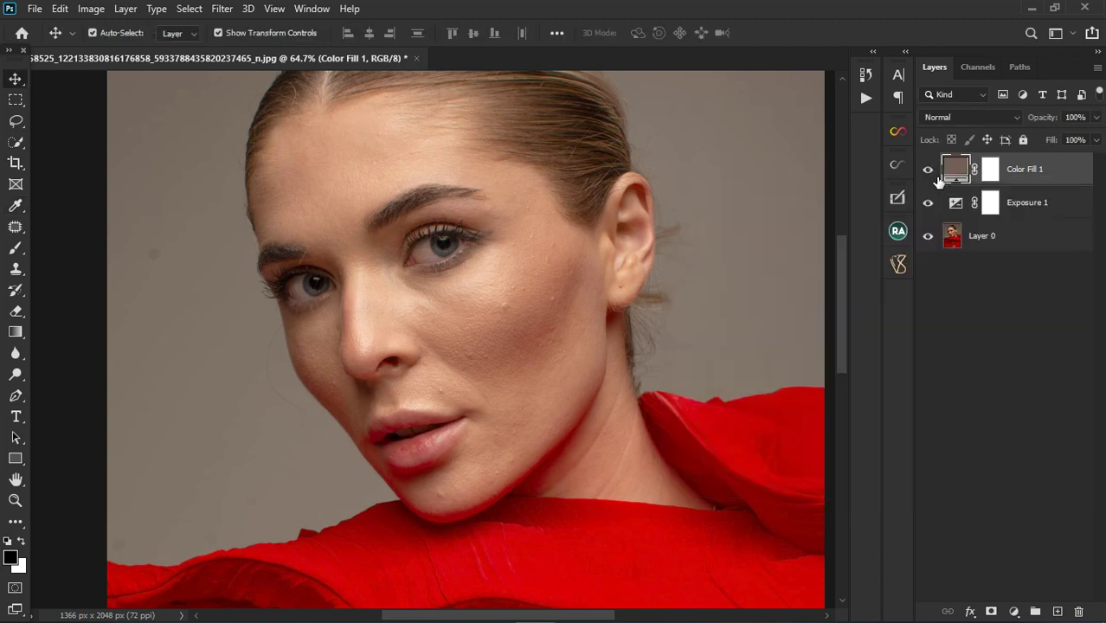
# - Set the colour fill layer's blend mode to Divide and raise its colour's brightness to 100%
pyautogui.click(964, 116)
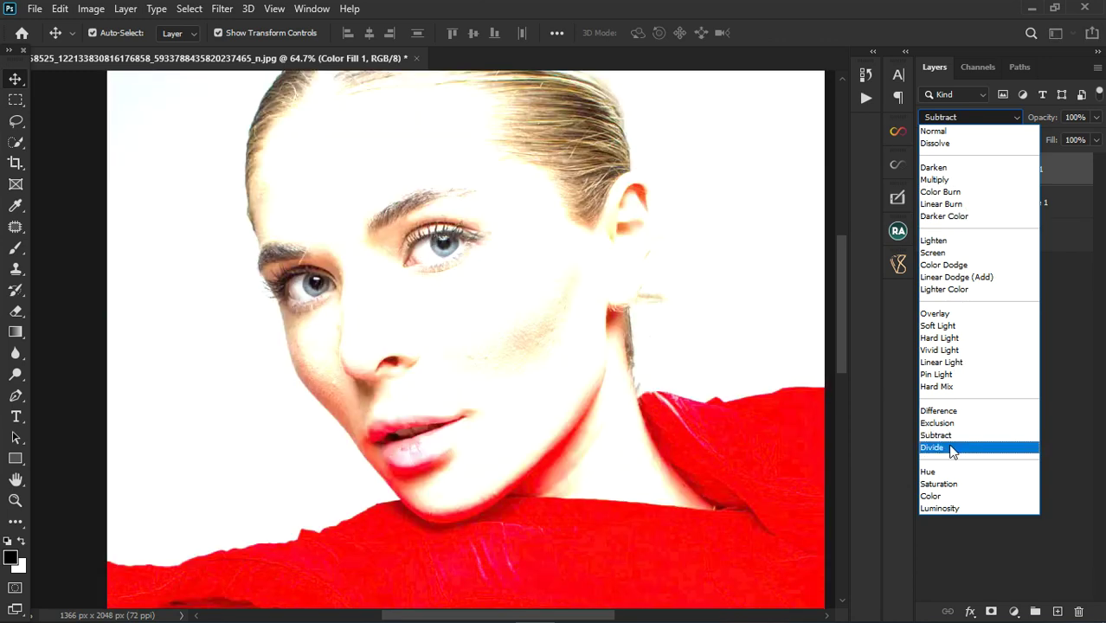
pyautogui.click(948, 447)
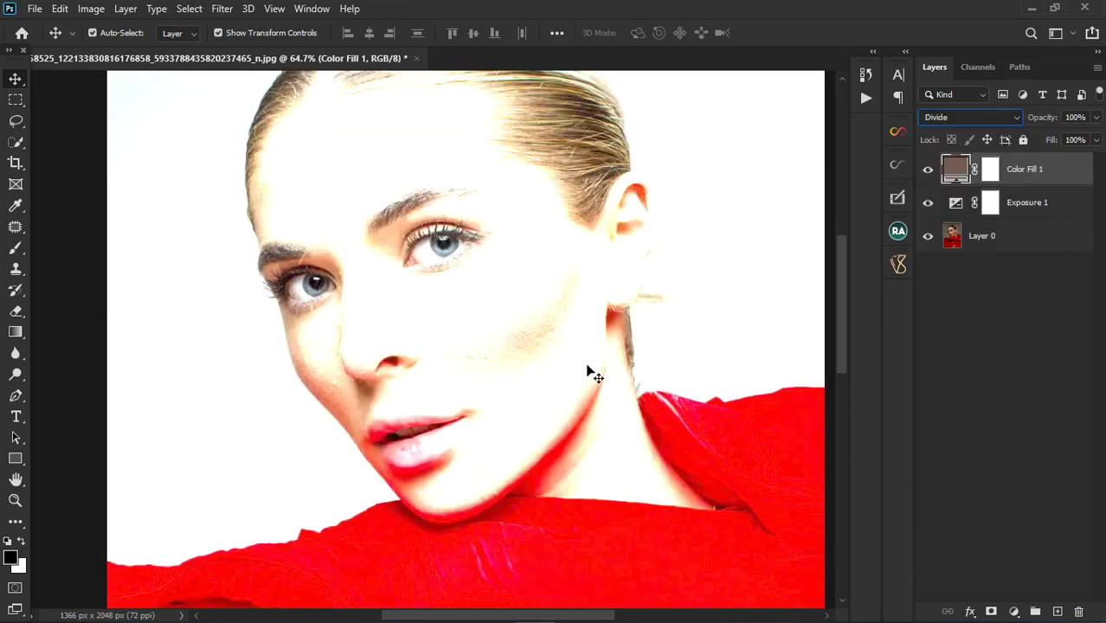
pyautogui.doubleClick(956, 169)
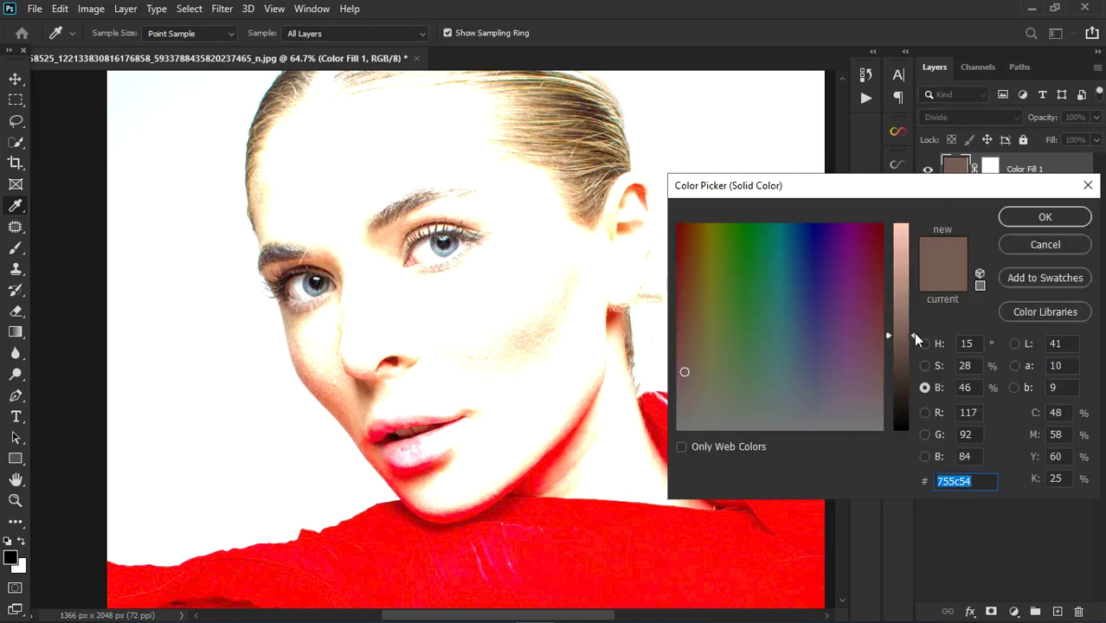
pyautogui.moveTo(915, 337); pyautogui.dragTo(911, 222)
pyautogui.click(1016, 216)
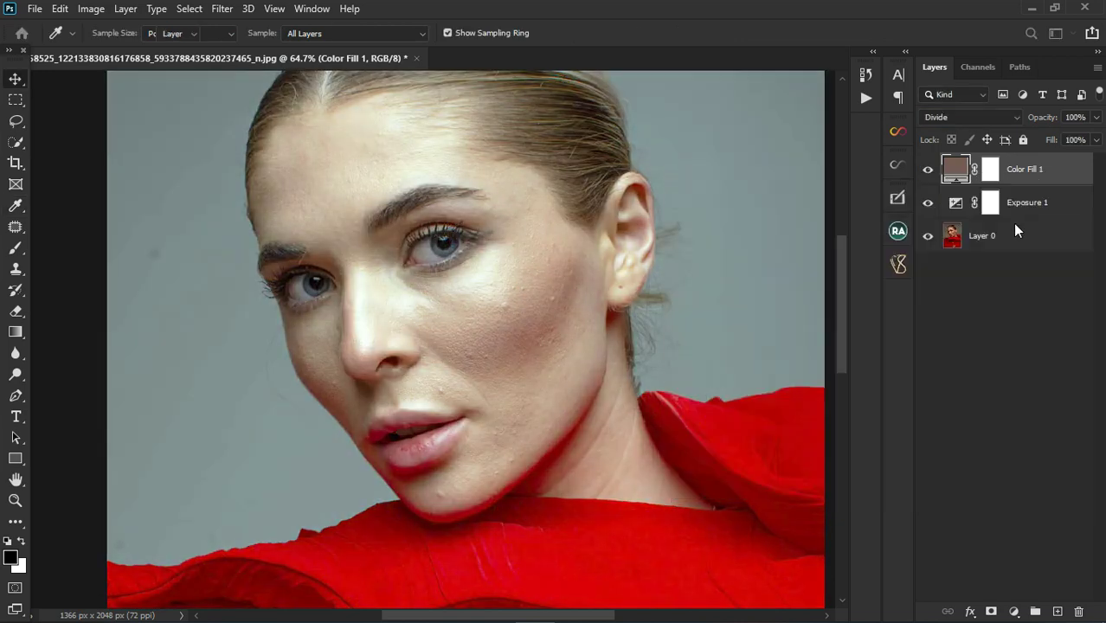
pyautogui.press('v')
# - Compare the original photo with the corrected version by showing Layer 0 alone and restoring all layers
pyautogui.scroll(-6, 432, 301)
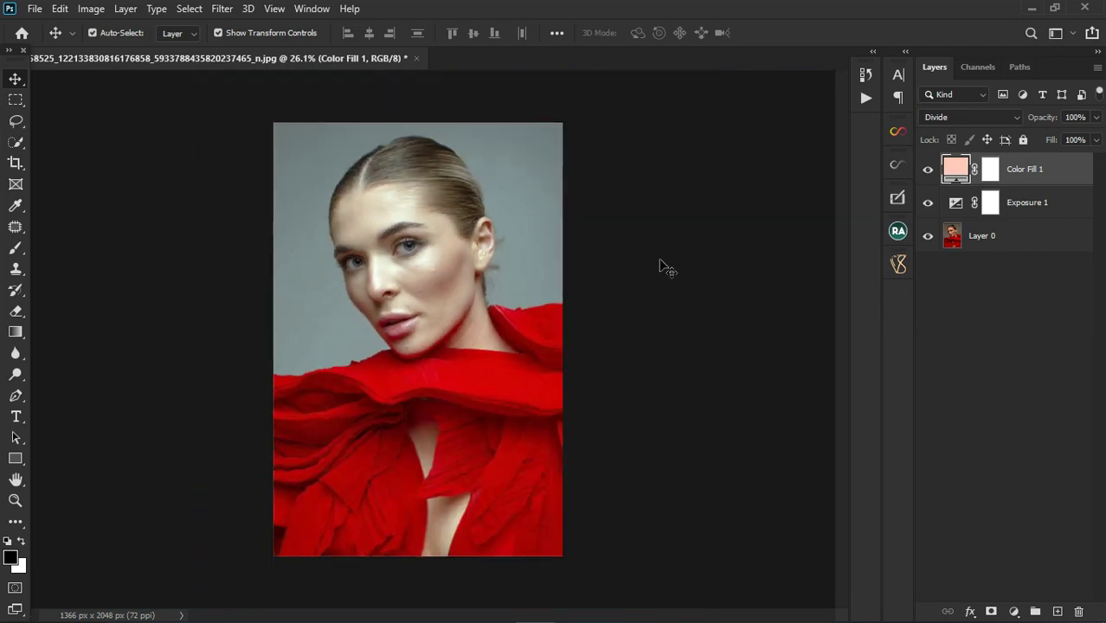
pyautogui.keyDown('alt'); pyautogui.click(926, 244); pyautogui.keyUp('alt')
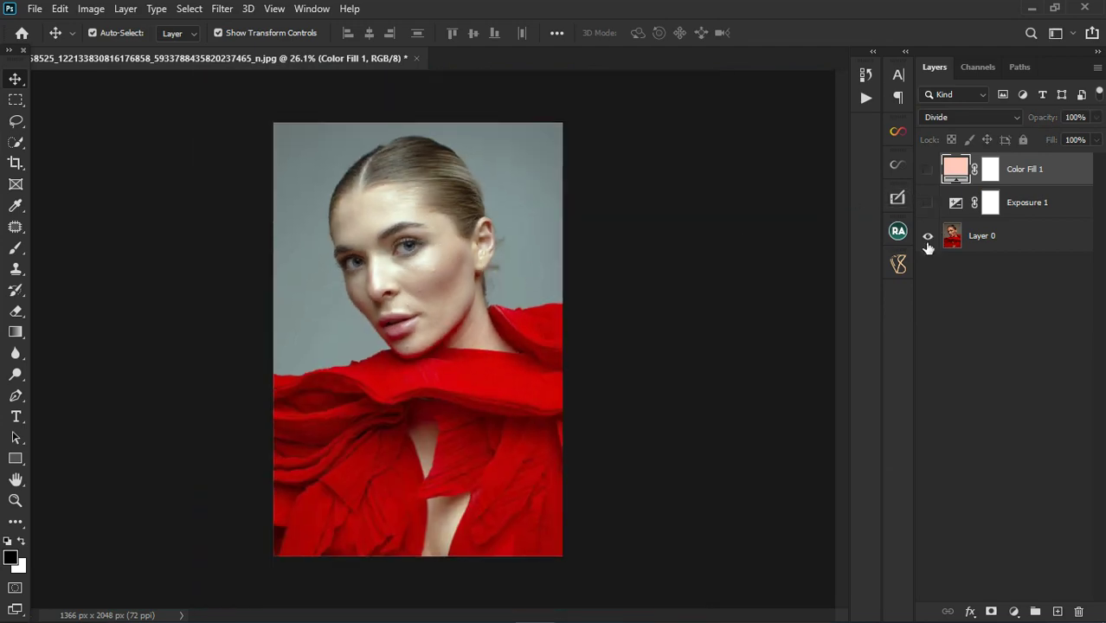
pyautogui.keyDown('alt'); pyautogui.click(926, 244); pyautogui.keyUp('alt')
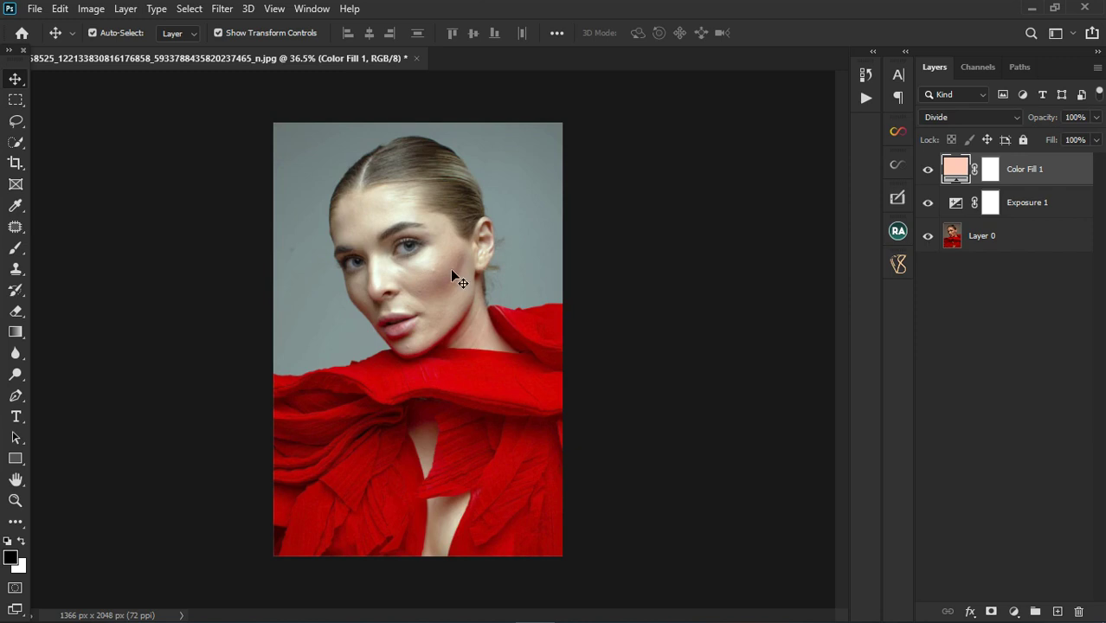
pyautogui.scroll(4, 450, 268)
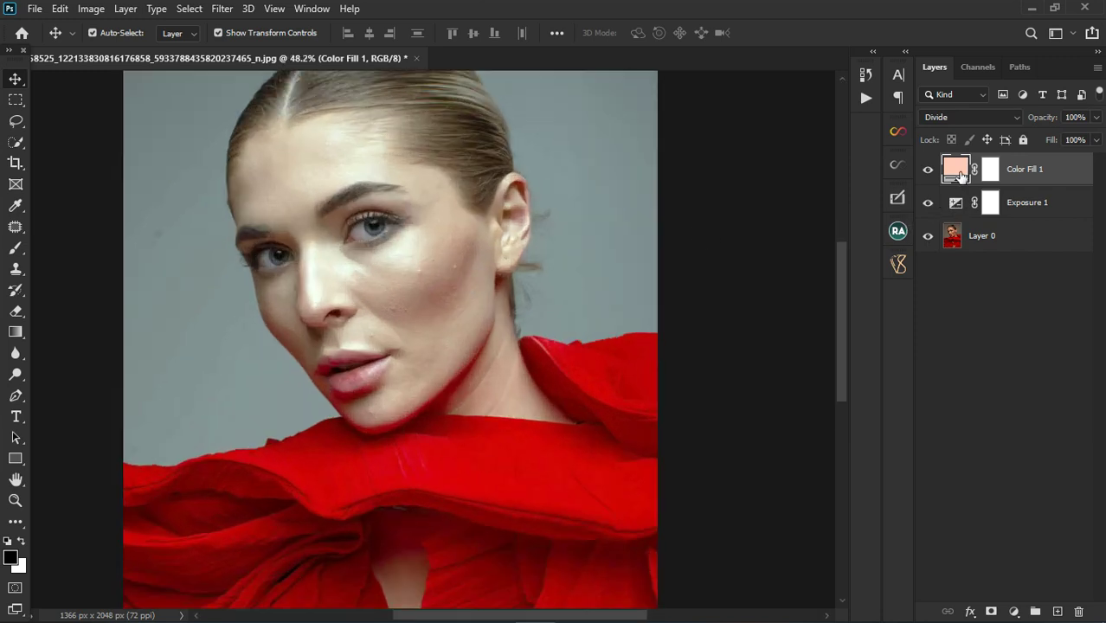
# - Reopen the Exposure 1 adjustment and try varying its gamma correction
pyautogui.doubleClick(956, 204)
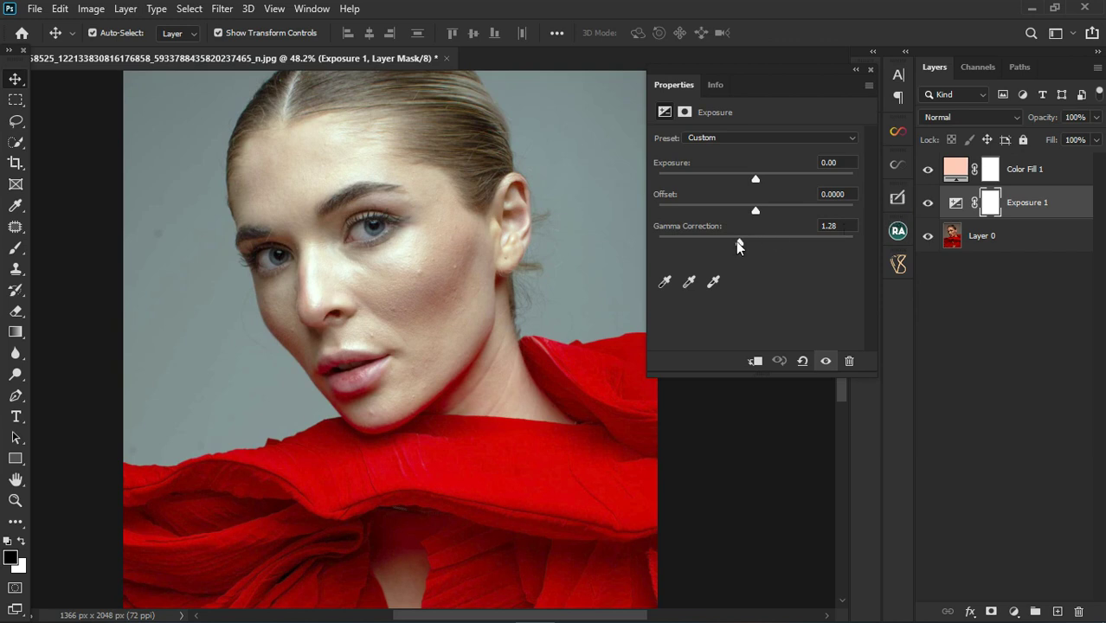
pyautogui.moveTo(735, 241); pyautogui.dragTo(740, 242)
# - Lower the saturation of the Color Fill 1 layer's colour to 18%, giving ffdbd0
pyautogui.click(1066, 168)
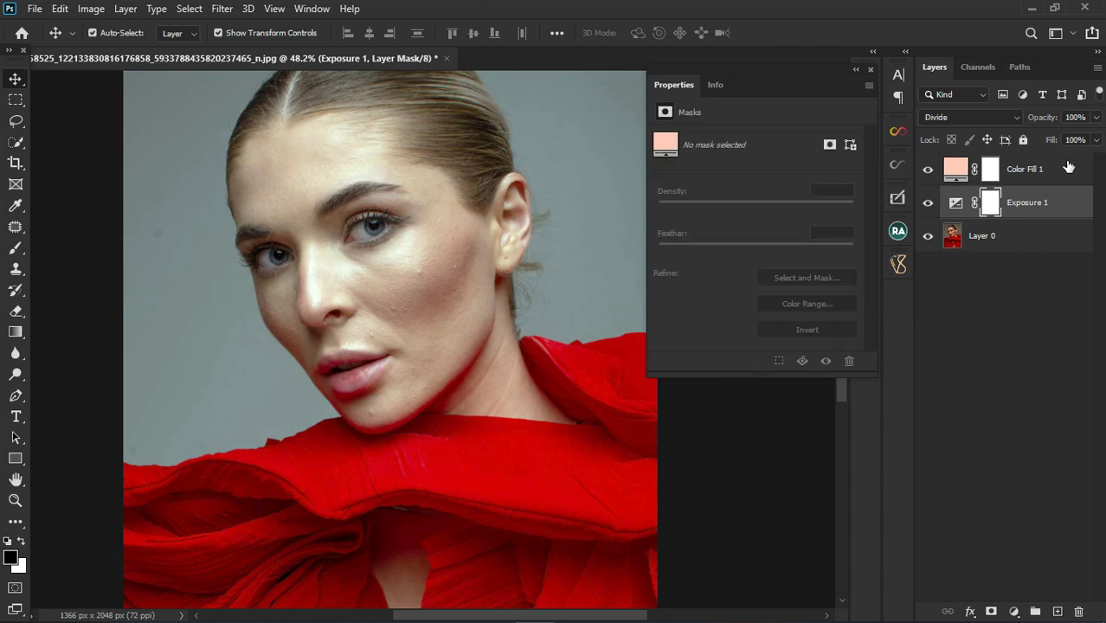
pyautogui.doubleClick(957, 169)
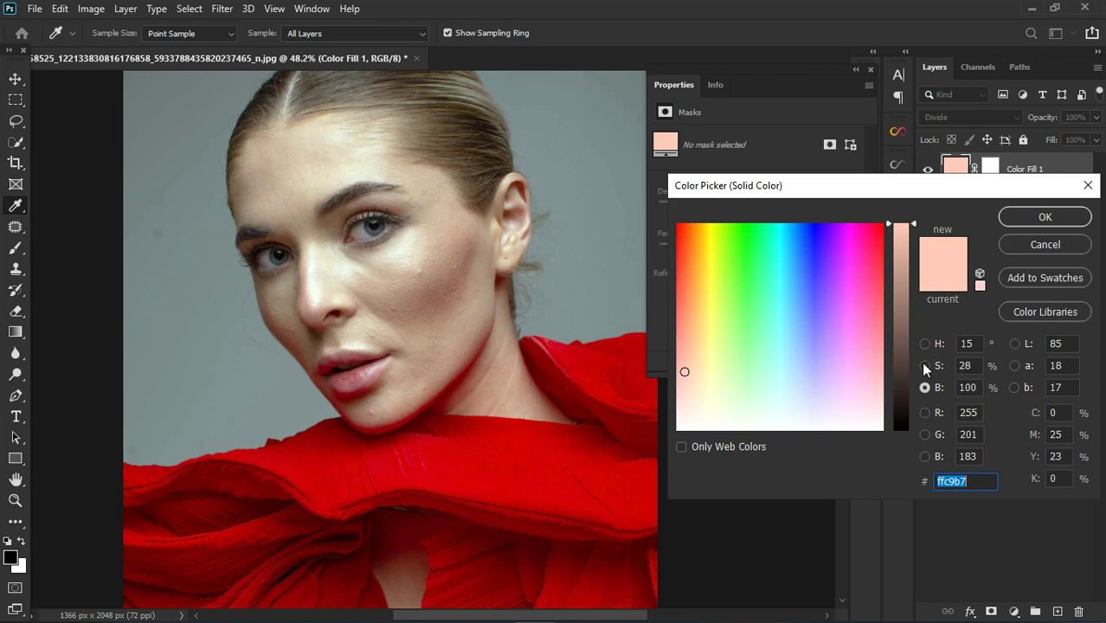
pyautogui.click(924, 366)
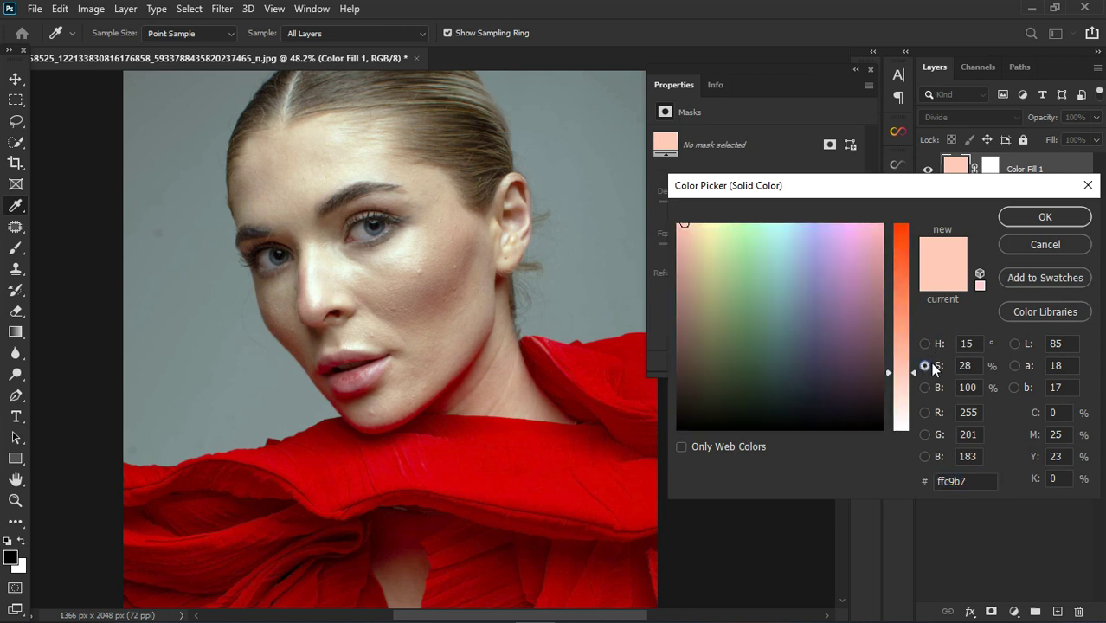
pyautogui.click(913, 383)
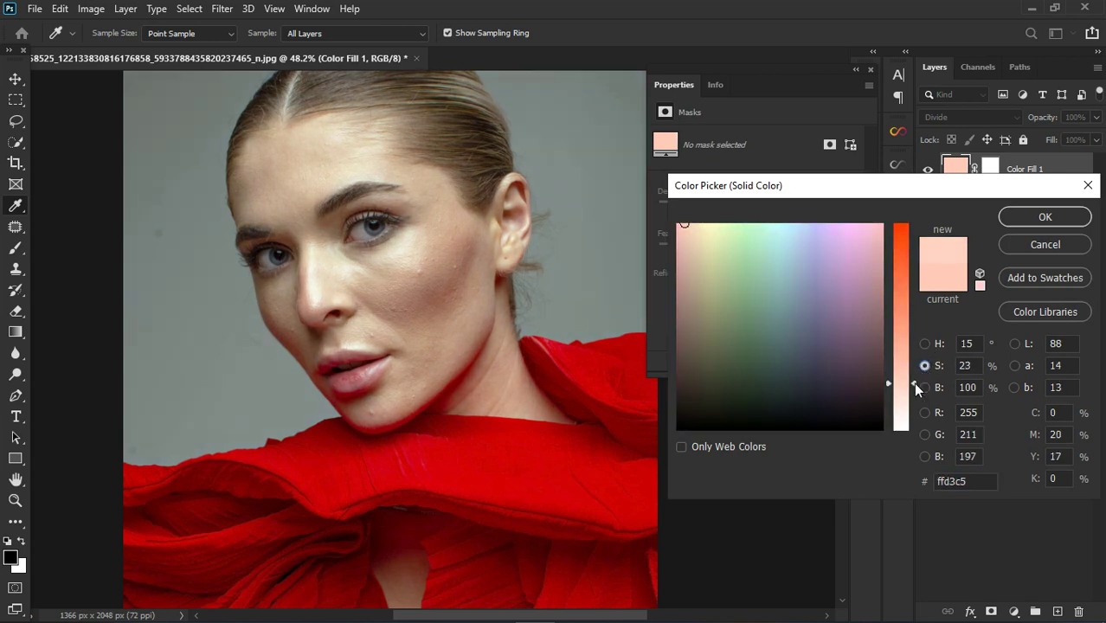
pyautogui.moveTo(914, 383); pyautogui.dragTo(920, 393)
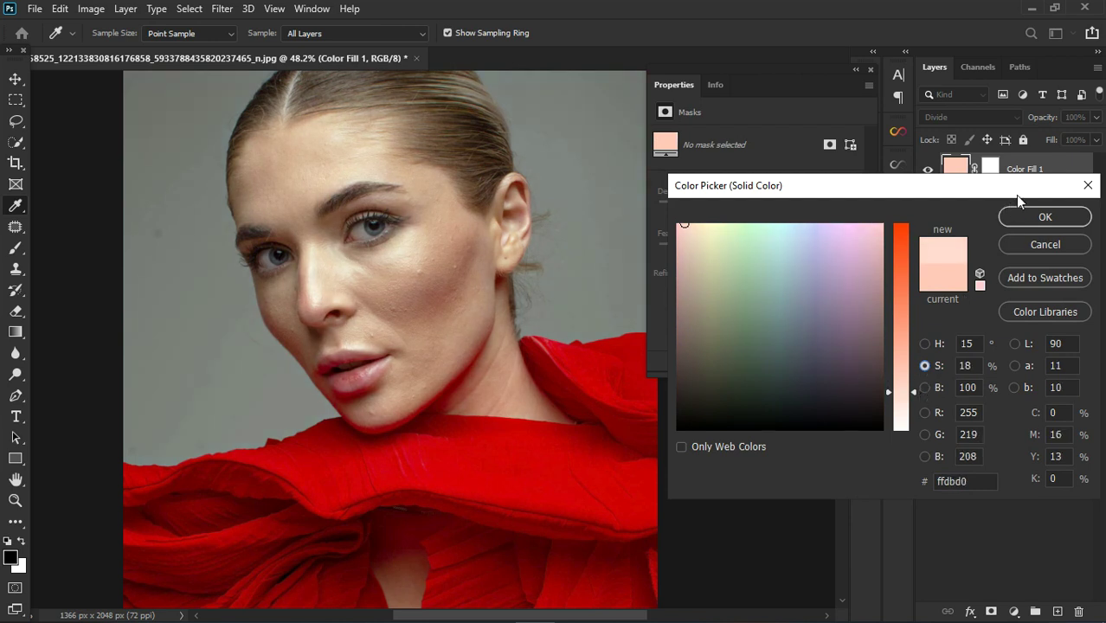
pyautogui.click(1029, 219)
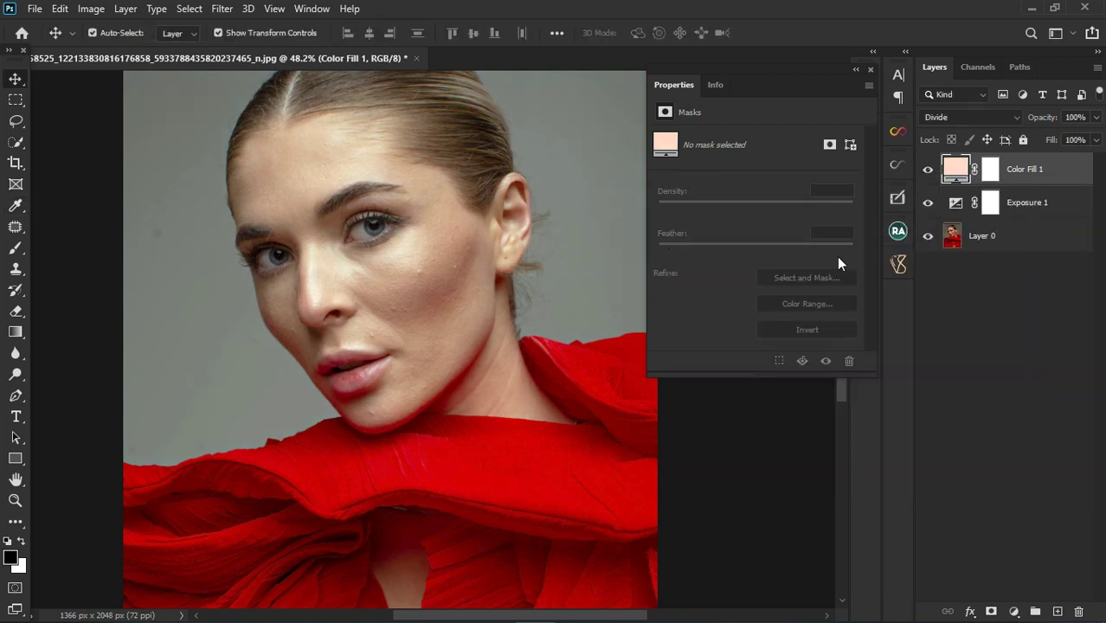
# - Group the Color Fill 1 and Exposure 1 layers and set the group's opacity to 92%
pyautogui.keyDown('shift'); pyautogui.click(1048, 209); pyautogui.keyUp('shift')
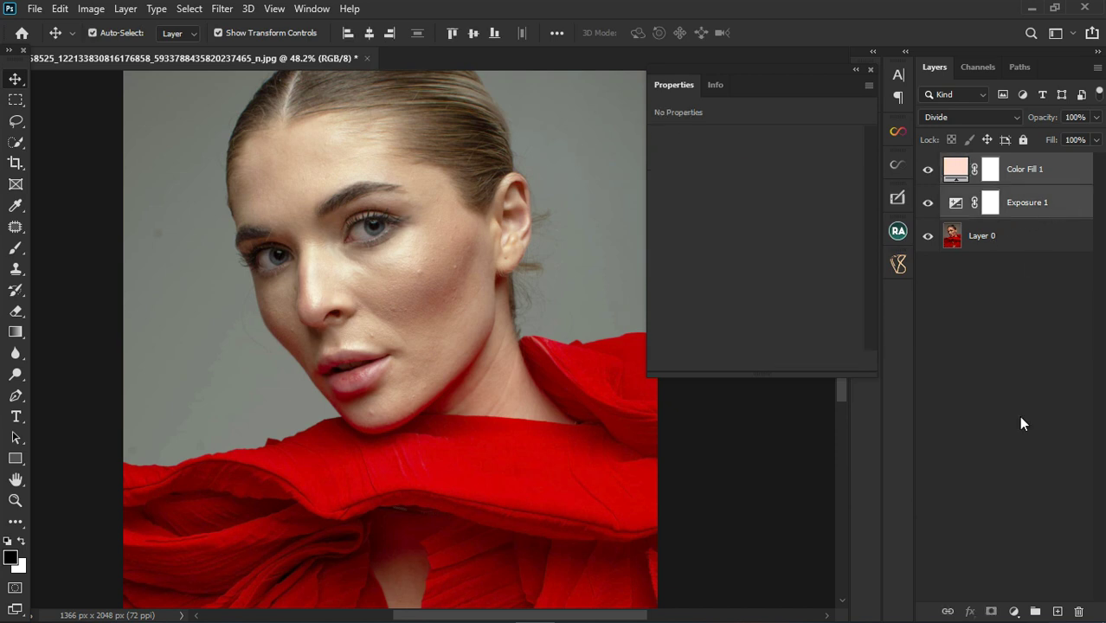
pyautogui.click(1038, 610)
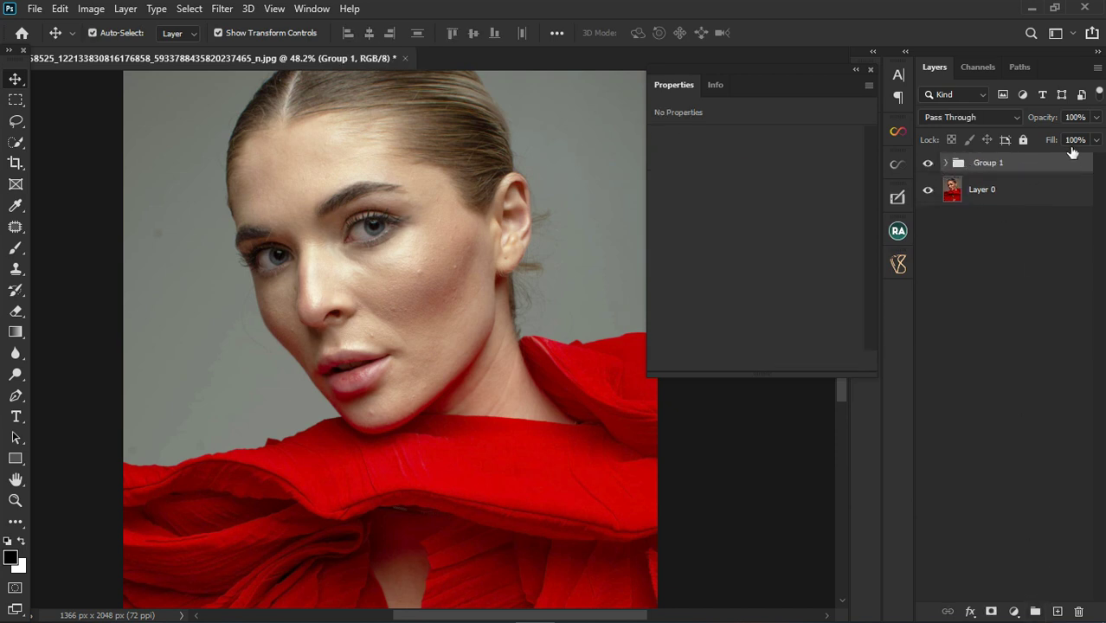
pyautogui.click(1095, 118)
pyautogui.moveTo(1093, 140)
pyautogui.mouseDown()
pyautogui.moveTo(1077, 140)
pyautogui.moveTo(1090, 141)
pyautogui.mouseUp()
pyautogui.click(941, 233)
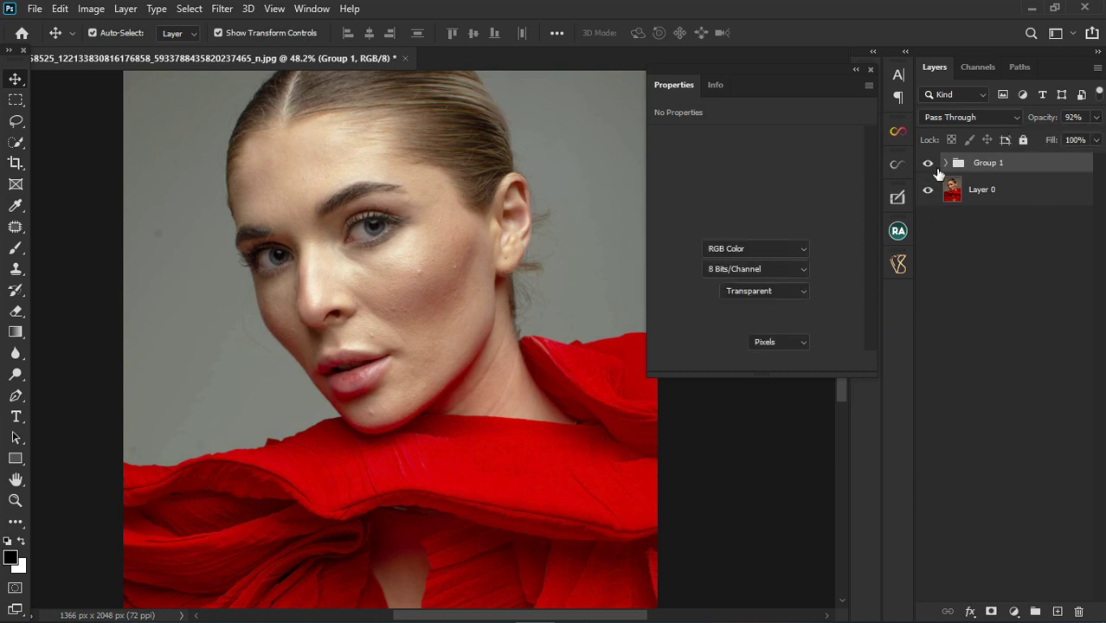
# - Compare the portrait with and without the correction by hiding Group 1 and showing it again
pyautogui.click(928, 164)
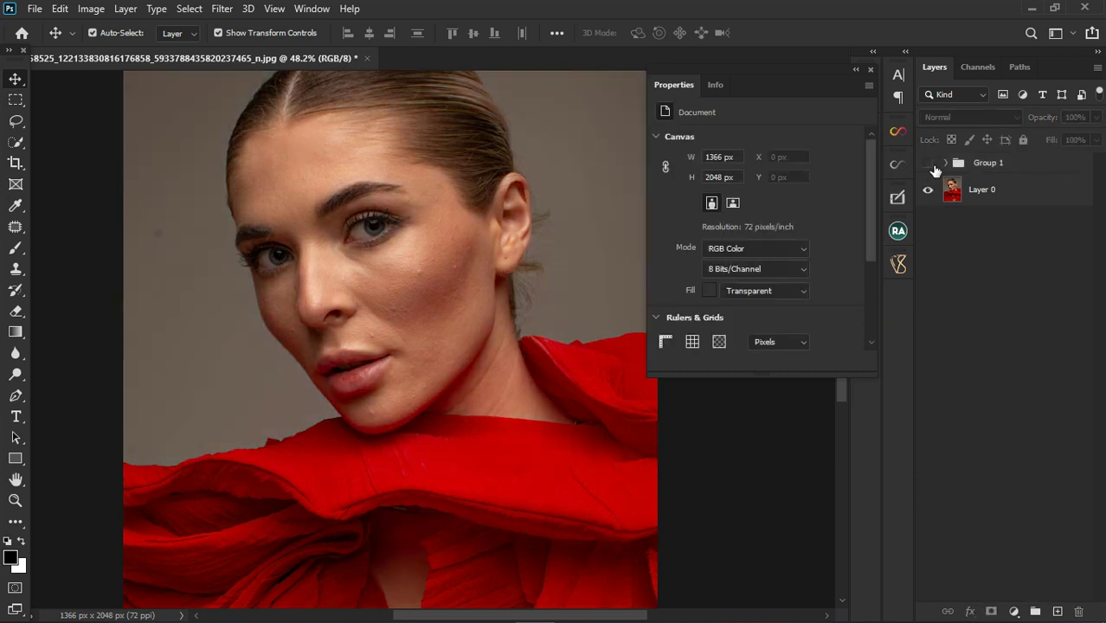
pyautogui.click(928, 164)
pyautogui.scroll(-4, 423, 363)
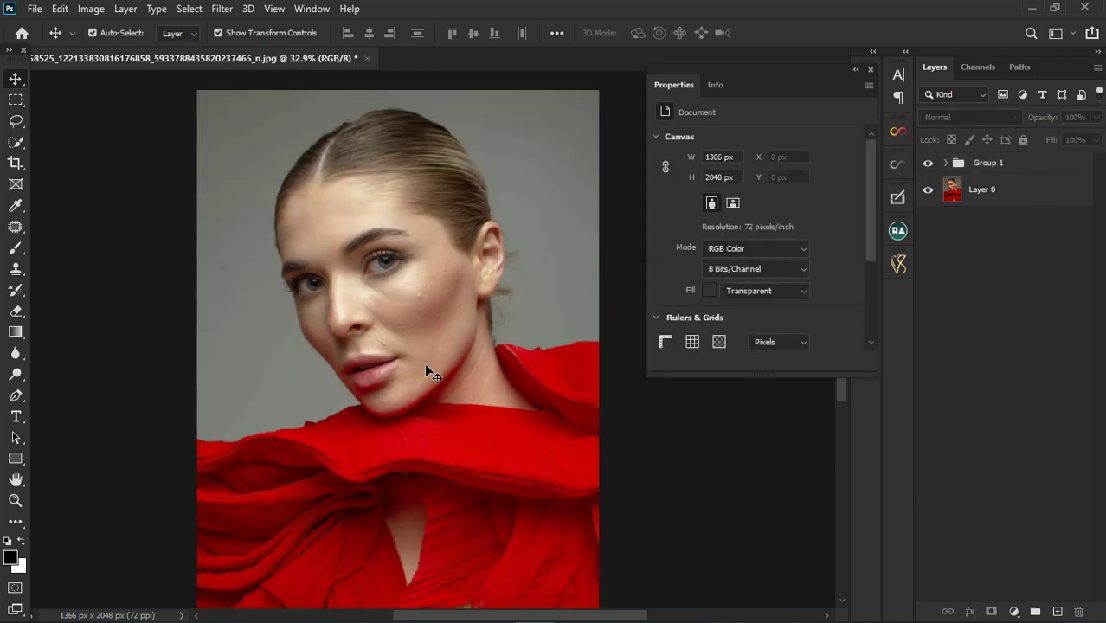
# - Add a Hue/Saturation adjustment above Group 1 and target the Reds by sampling the red dress
pyautogui.click(1040, 168)
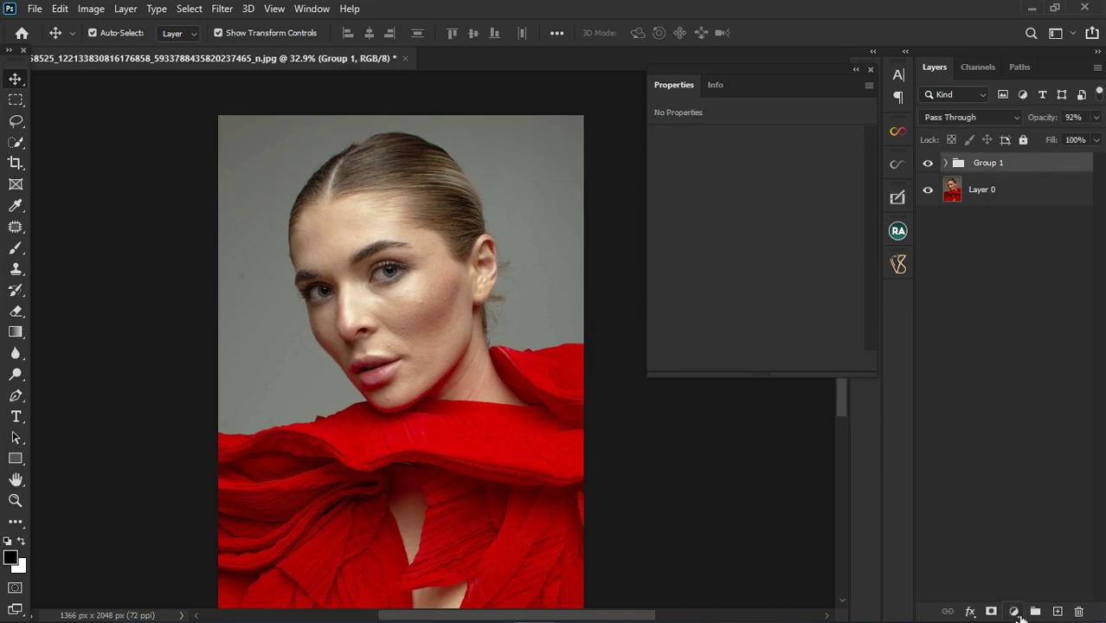
pyautogui.click(1014, 611)
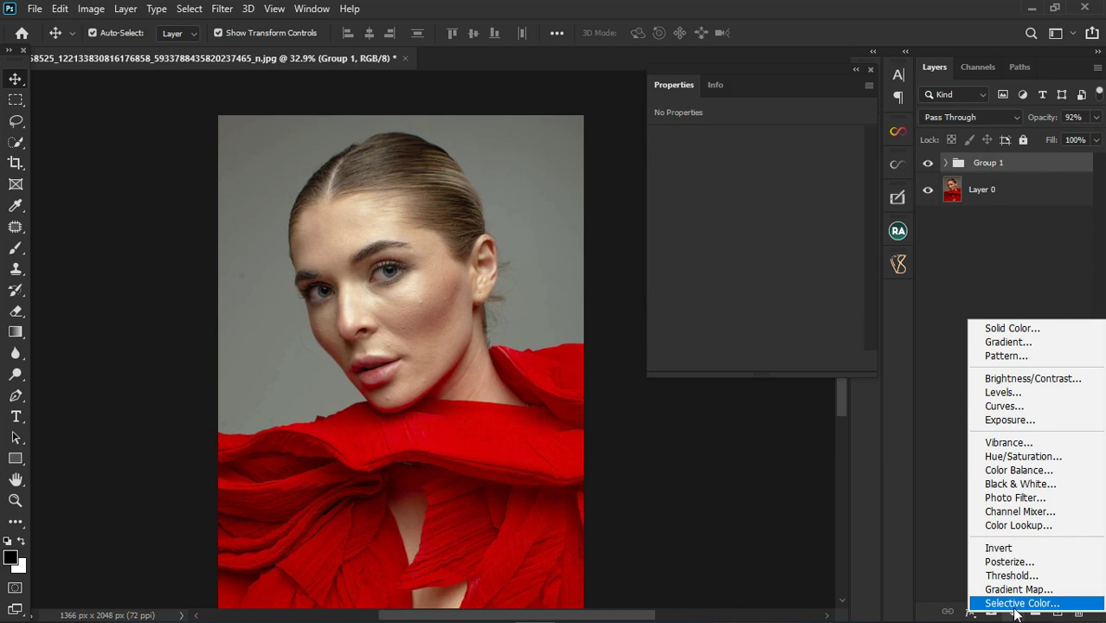
pyautogui.click(1011, 457)
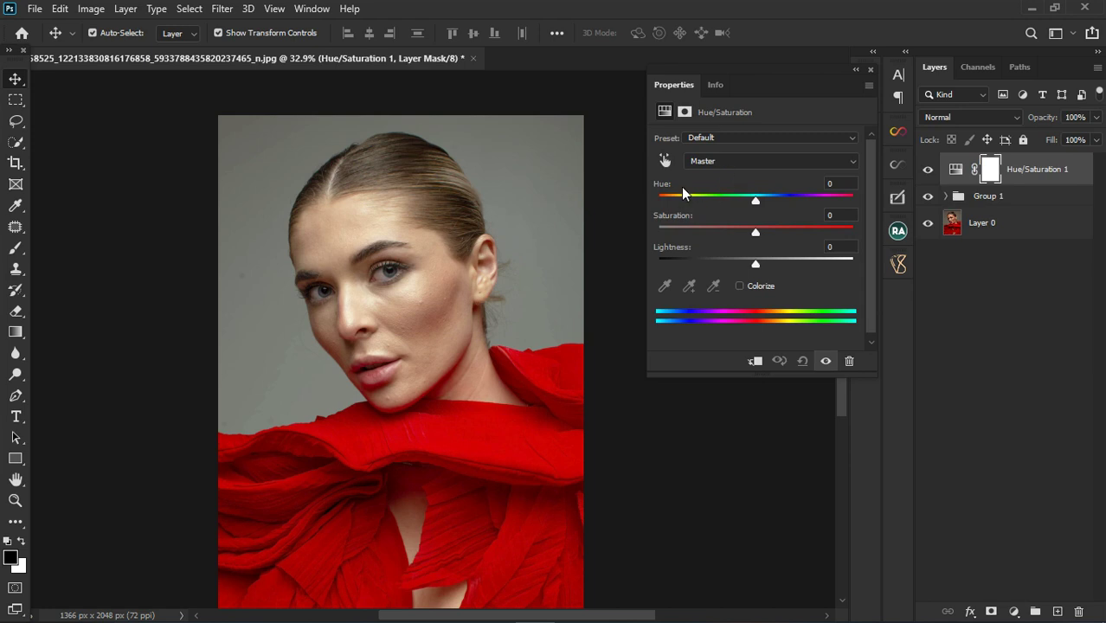
pyautogui.click(665, 161)
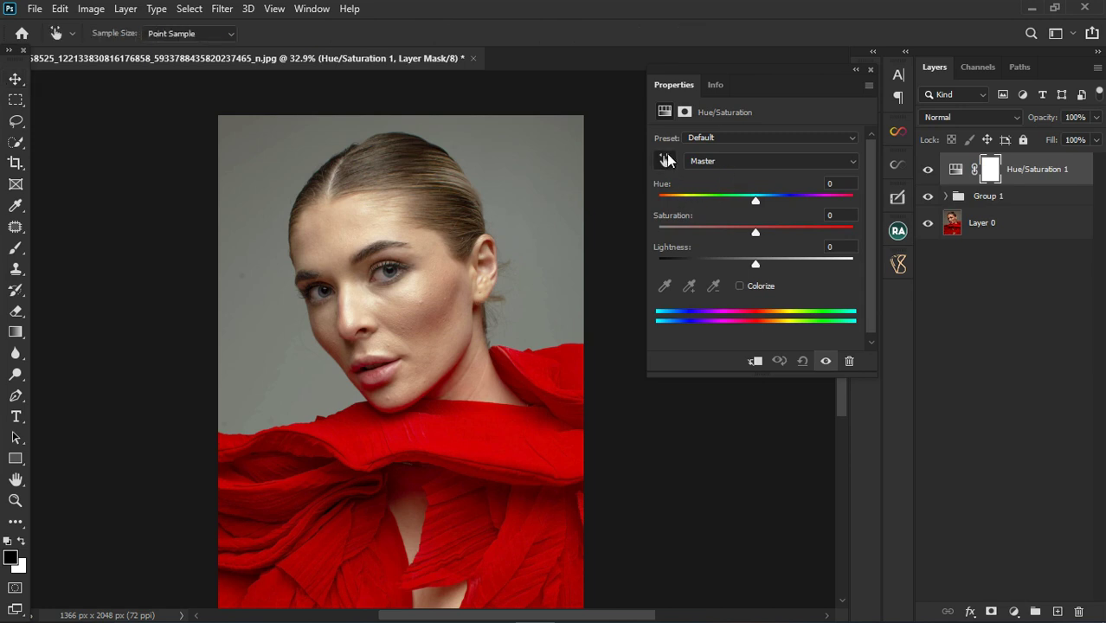
pyautogui.click(453, 435)
# - Using a temporary hue of +180 as a guide, shift the adjusted colour range to 279°/308°–339°\8° and reset the hue to 0
pyautogui.moveTo(756, 200); pyautogui.dragTo(865, 207)
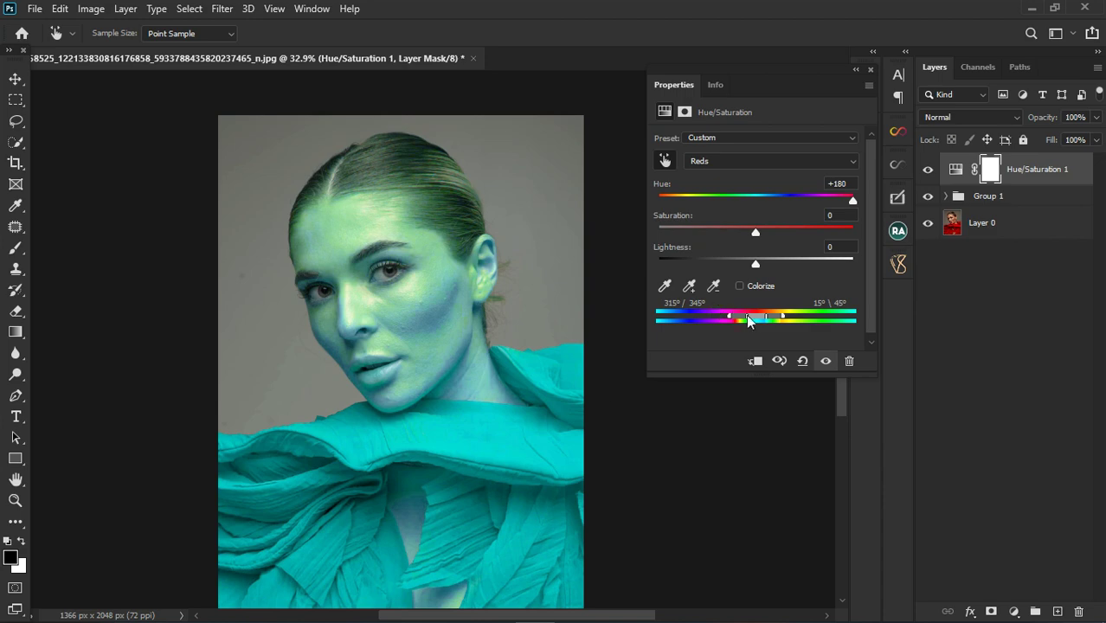
pyautogui.moveTo(758, 317); pyautogui.dragTo(737, 325)
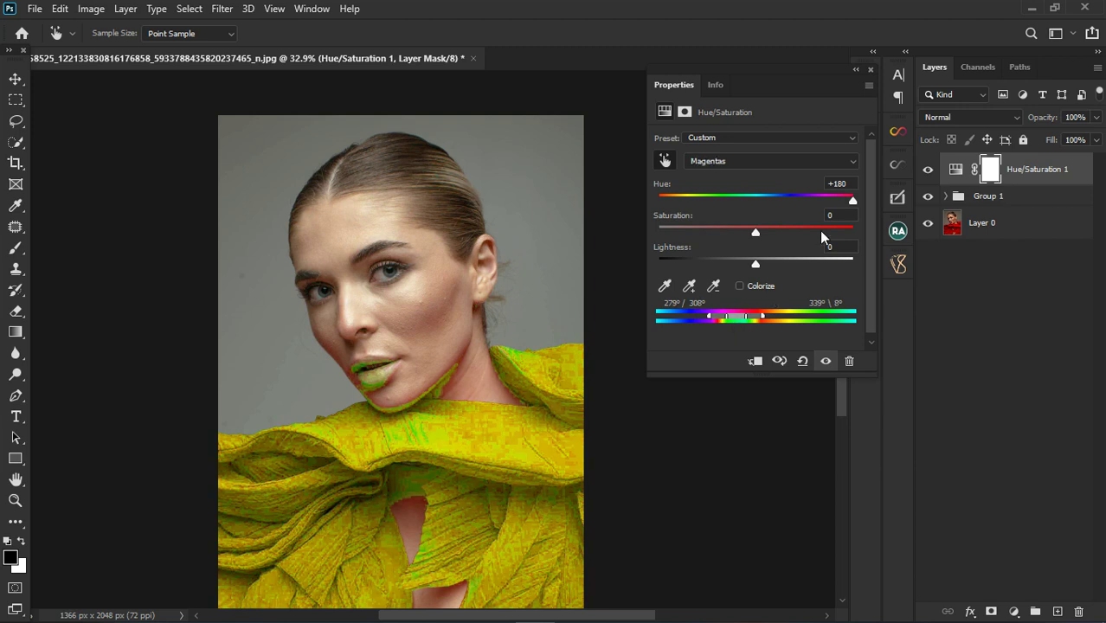
pyautogui.moveTo(852, 200); pyautogui.dragTo(750, 211)
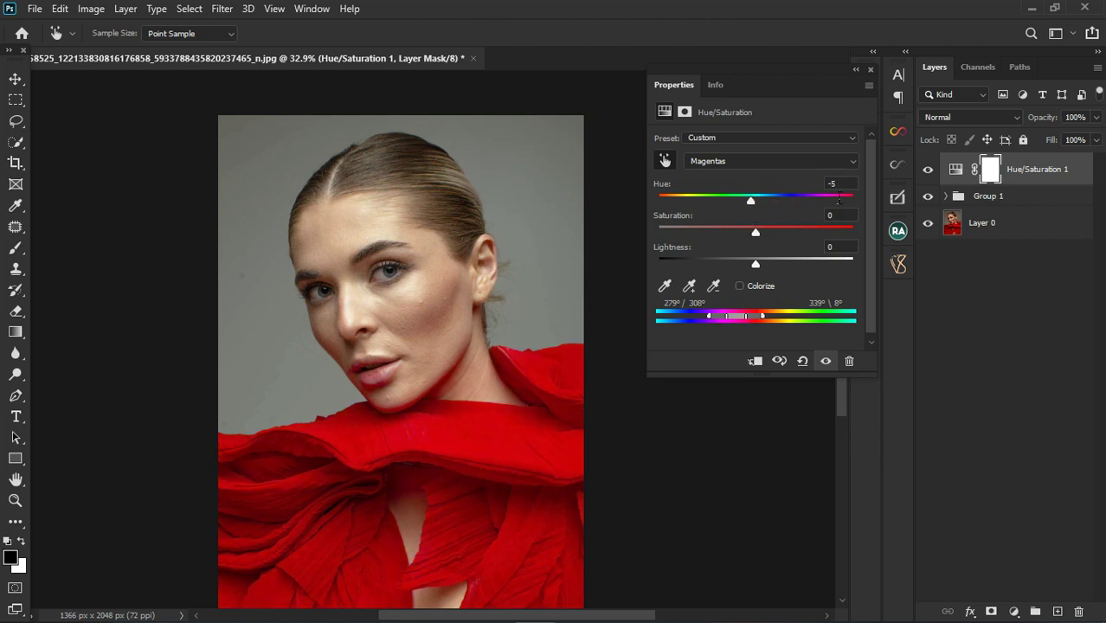
pyautogui.click(788, 188)
pyautogui.click(798, 201)
pyautogui.click(833, 183)
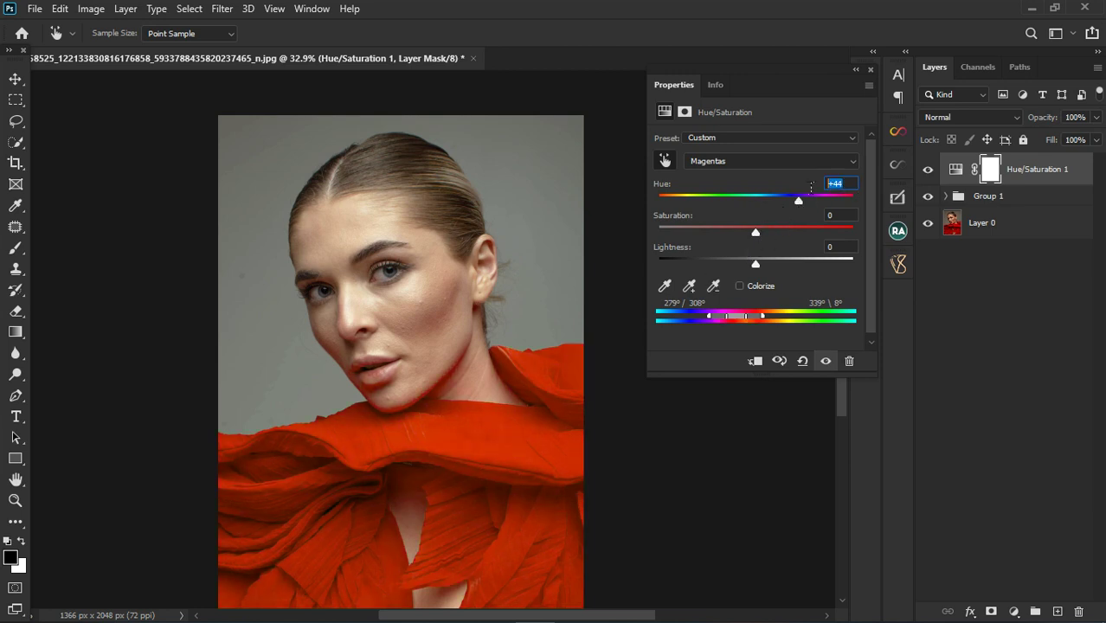
pyautogui.write('0')
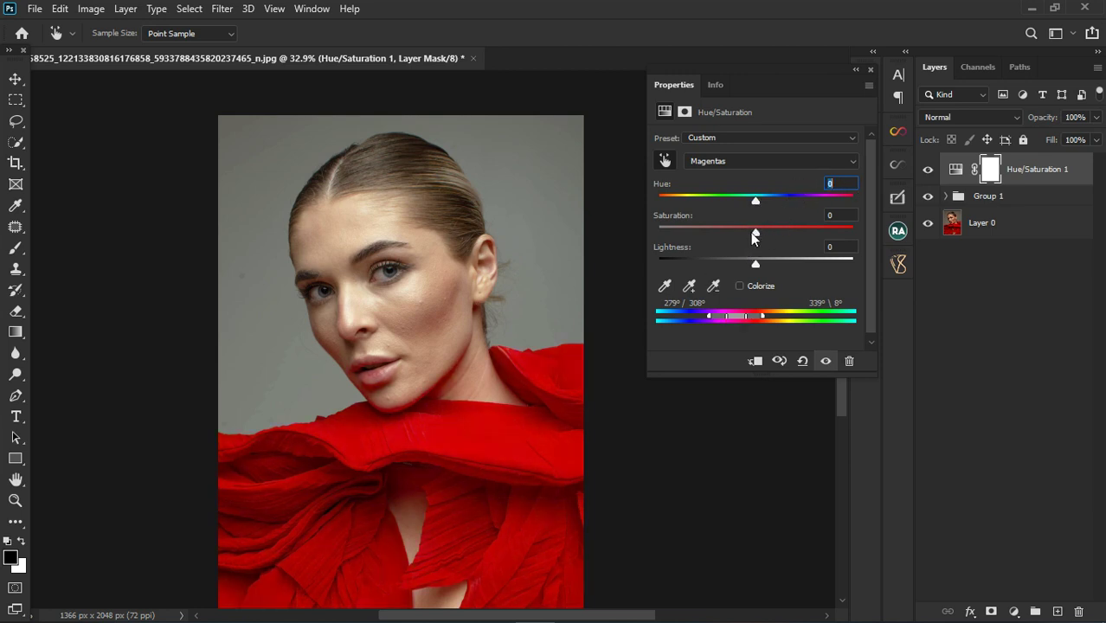
# - Reduce the saturation of the Magentas range on the dress and close the adjustment's properties
pyautogui.moveTo(754, 225); pyautogui.dragTo(715, 238)
pyautogui.click(871, 72)
pyautogui.scroll(3, 402, 171)
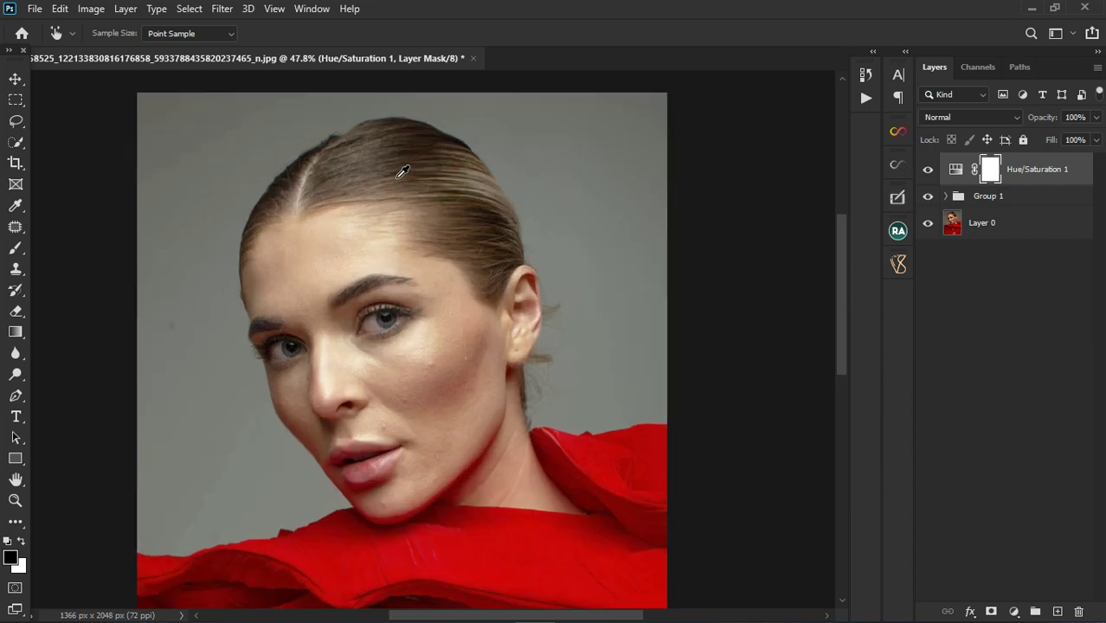
pyautogui.scroll(2, 340, 400)
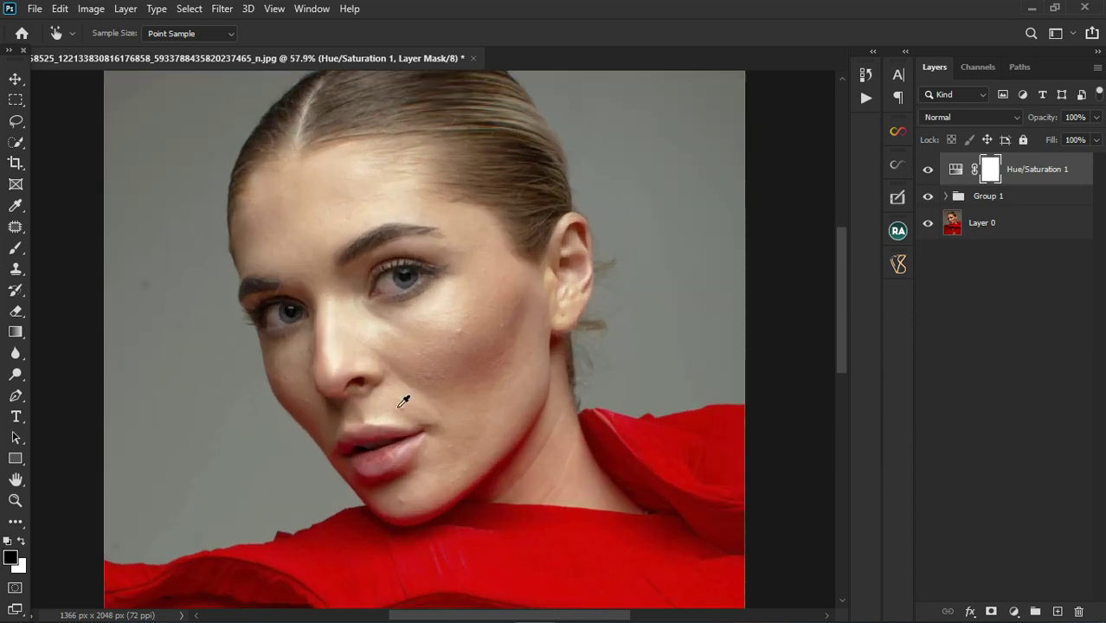
pyautogui.scroll(2, 403, 400)
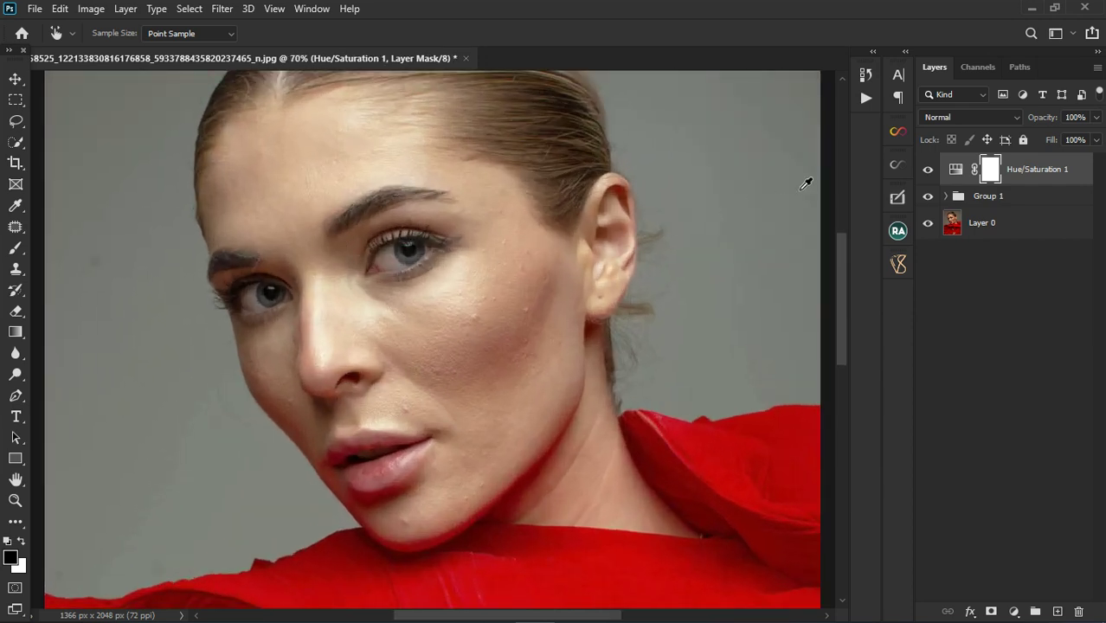
# - Create a merged copy of all visible layers above Hue/Saturation 1 and duplicate it
pyautogui.moveTo(1032, 190); pyautogui.dragTo(1009, 196)
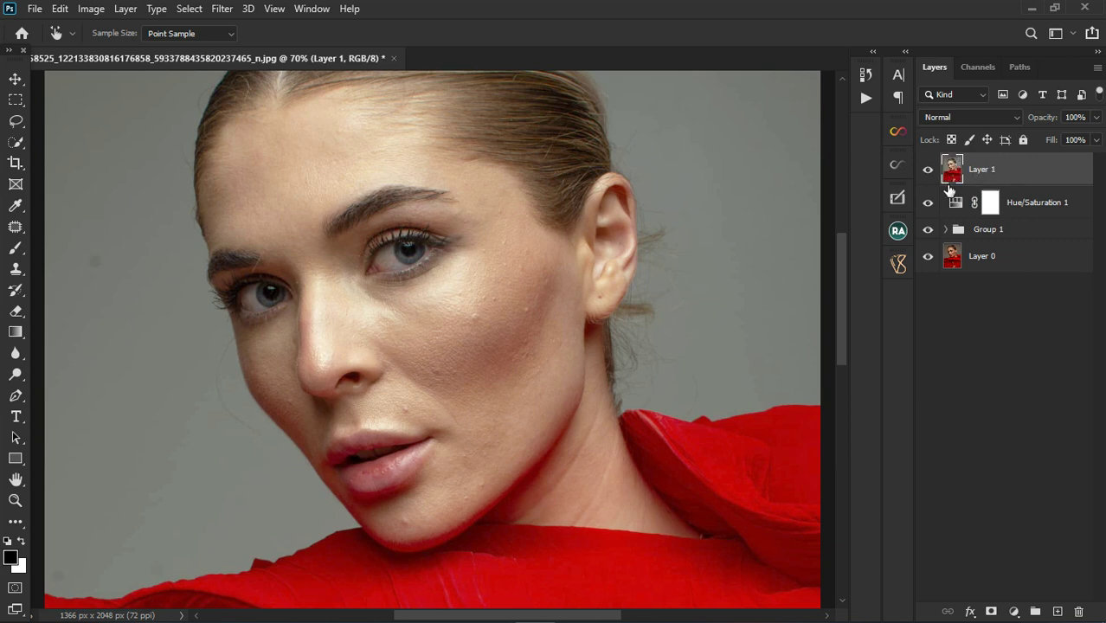
pyautogui.hotkey('ctrl', 'j')
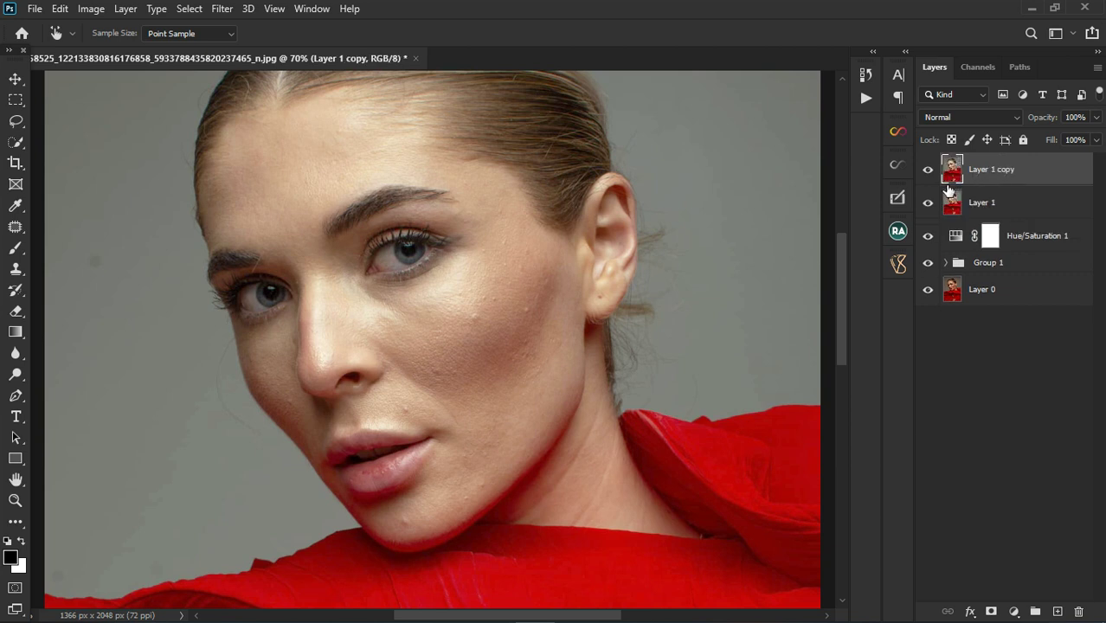
pyautogui.press('v')
# - Rename the lower merged layer "color" and its duplicate above it "texture"
pyautogui.doubleClick(997, 204)
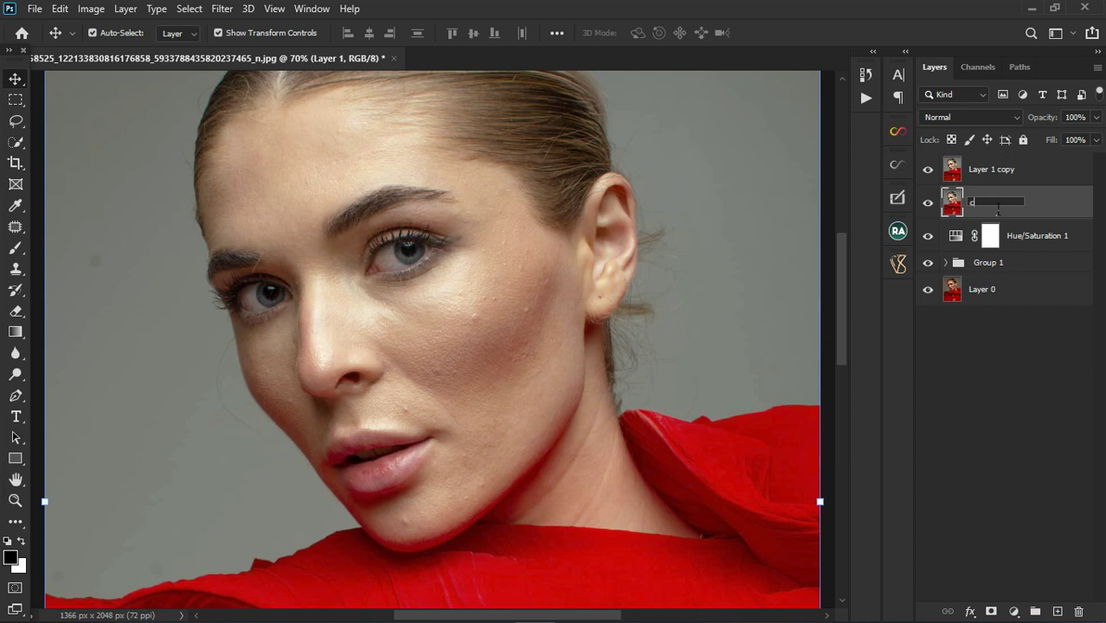
pyautogui.write('color')
pyautogui.press('Return')
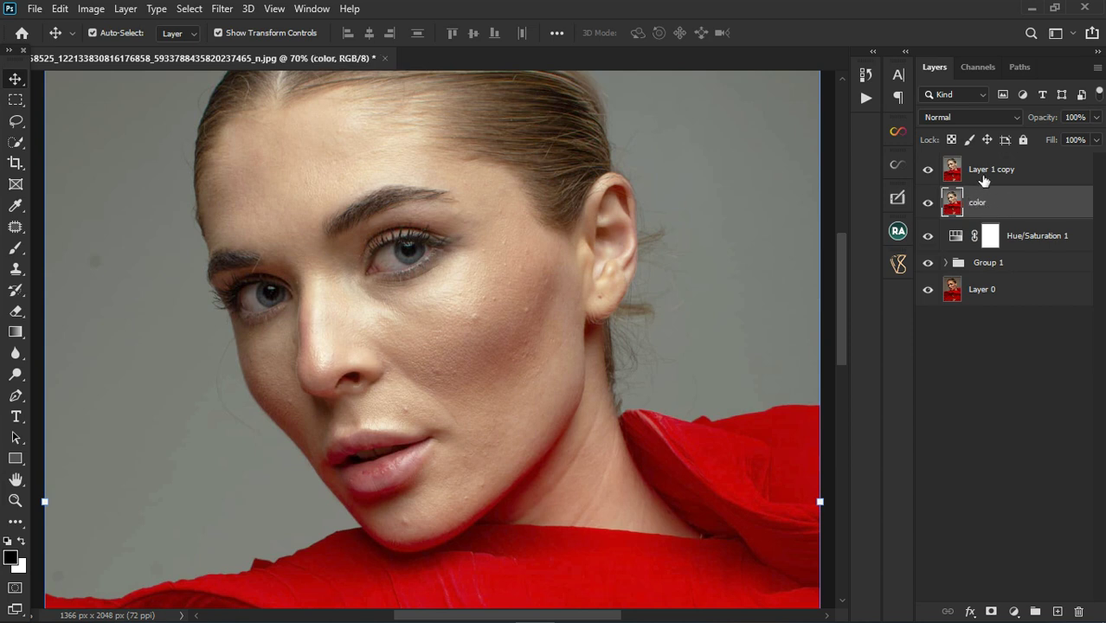
pyautogui.doubleClick(986, 171)
pyautogui.write('texture')
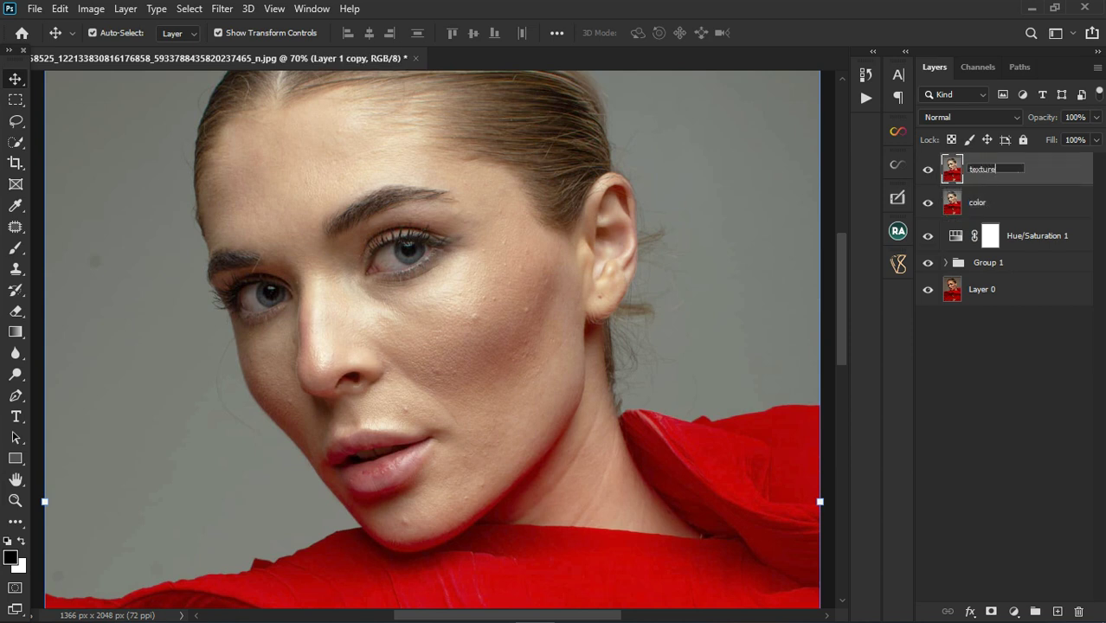
pyautogui.press('Return')
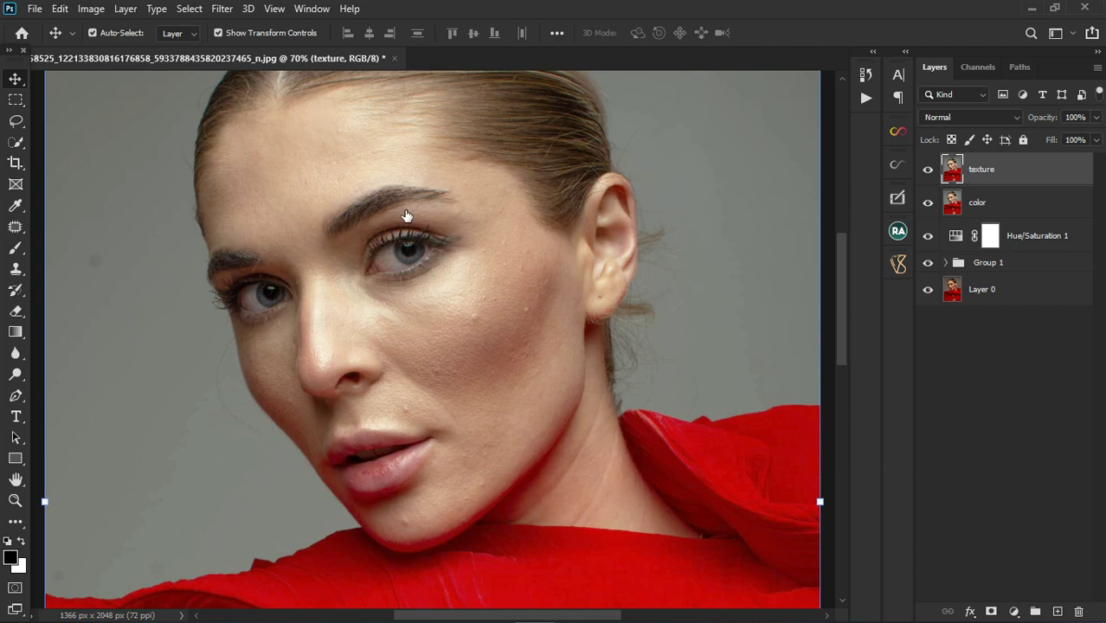
# - Hide the texture layer and apply a light Gaussian Blur to the color layer, just enough to soften the skin detail
pyautogui.scroll(-4, 408, 261)
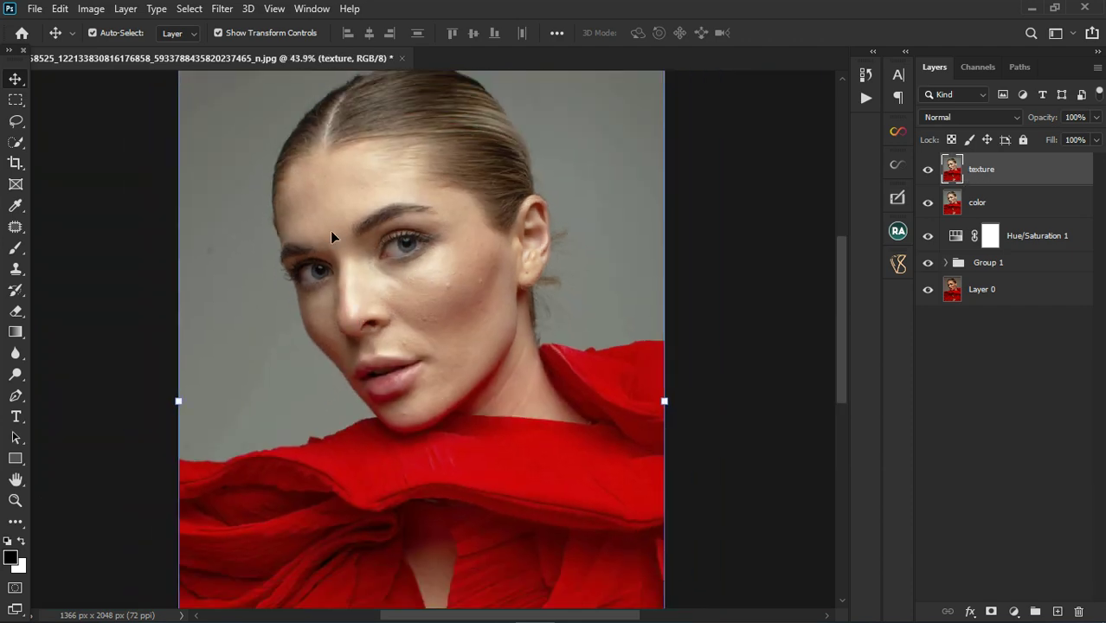
pyautogui.scroll(2, 331, 226)
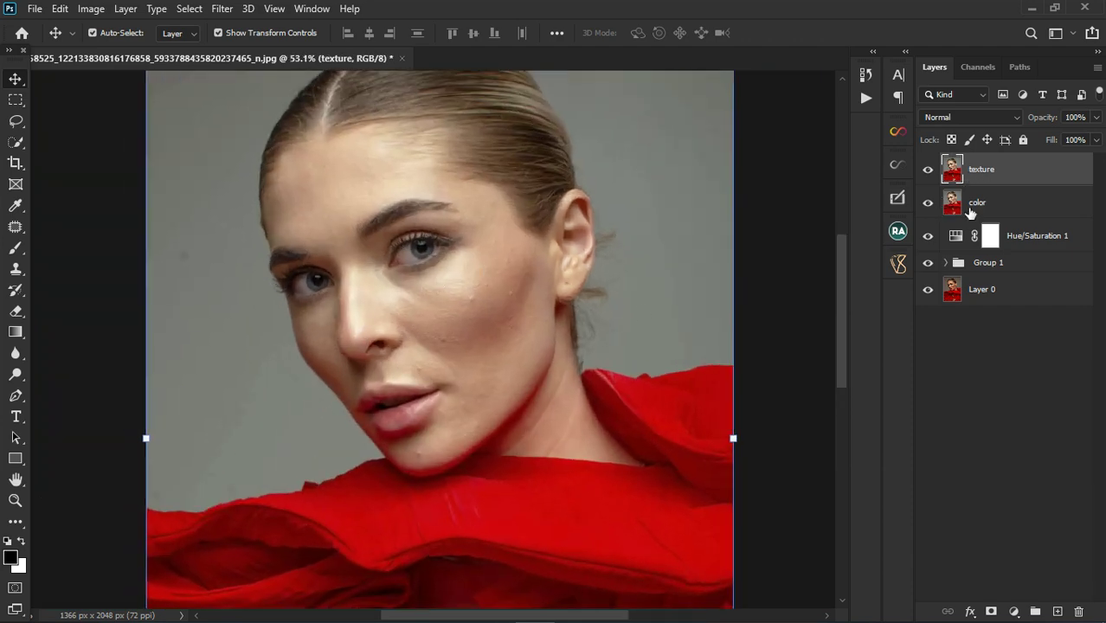
pyautogui.click(992, 193)
pyautogui.click(929, 169)
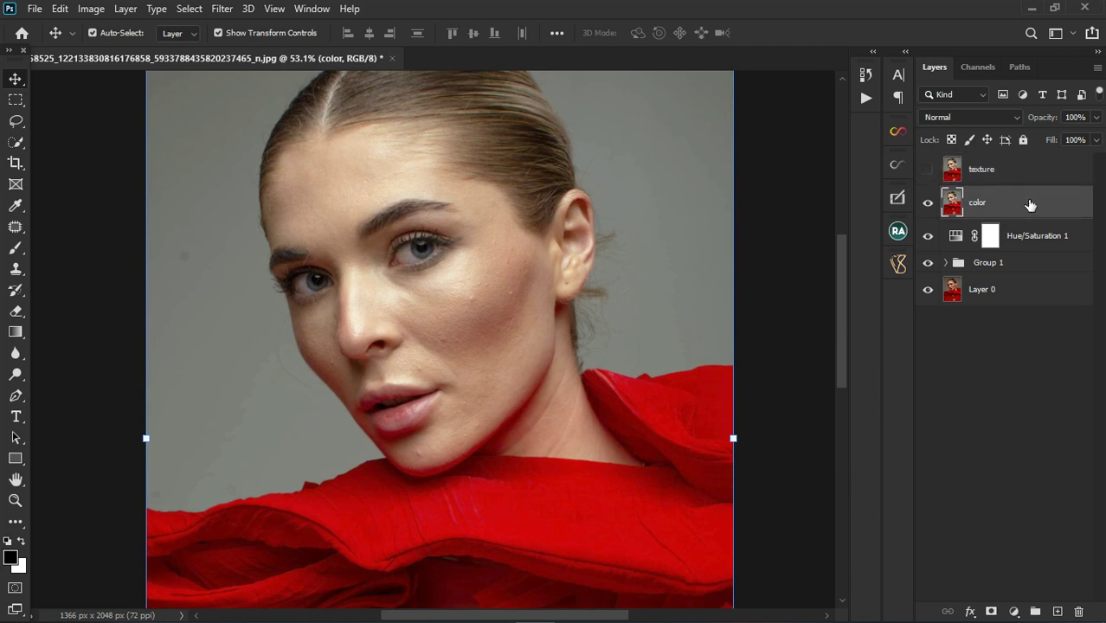
pyautogui.click(222, 10)
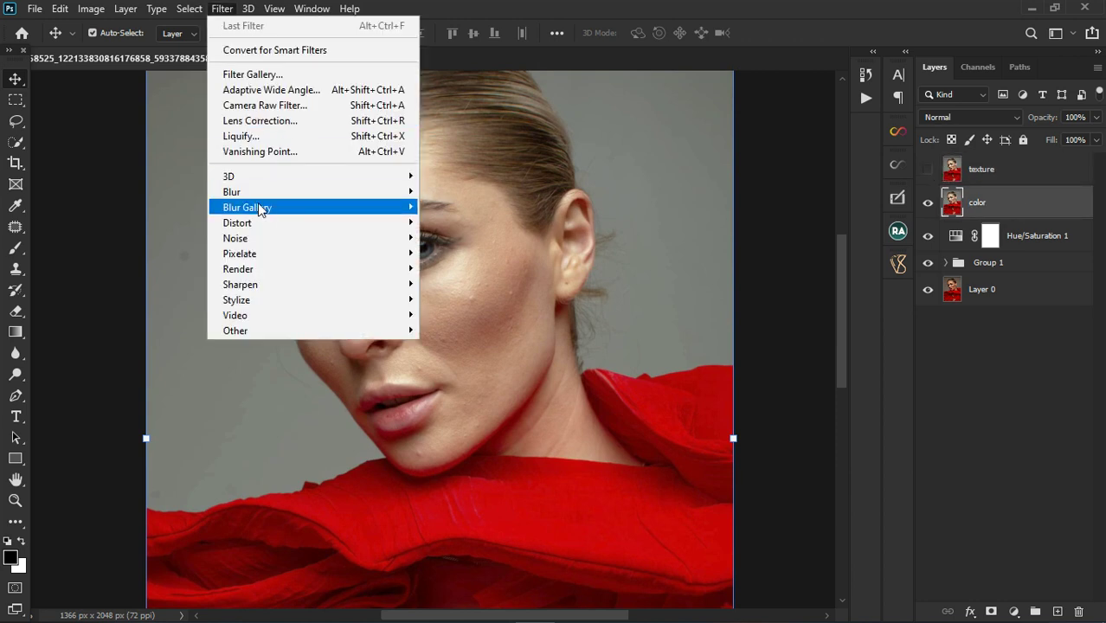
pyautogui.moveTo(278, 192)
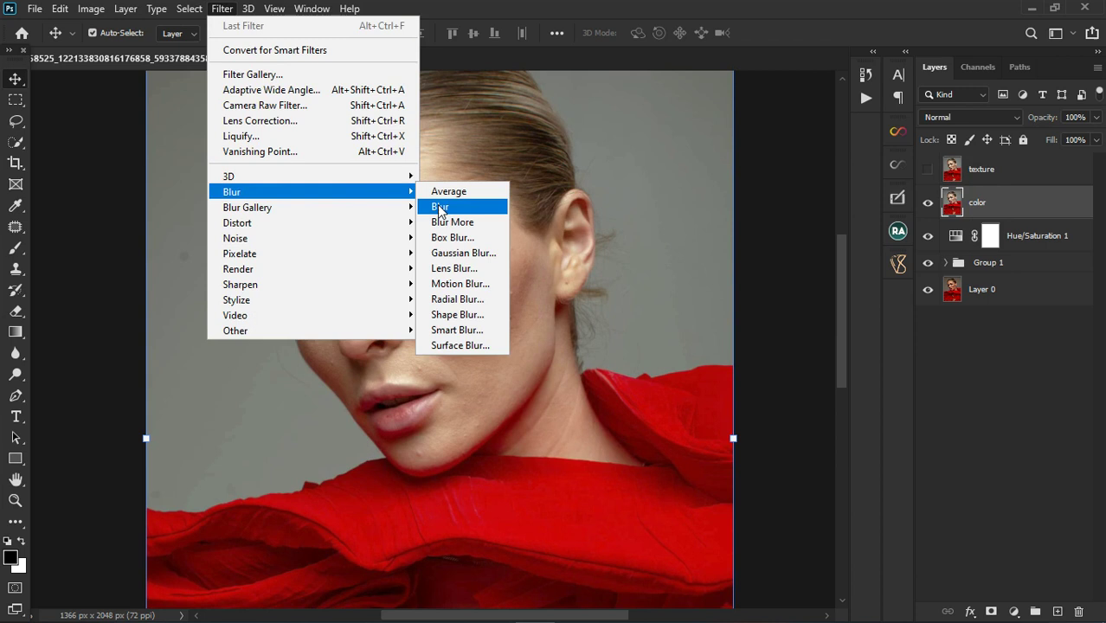
pyautogui.click(452, 247)
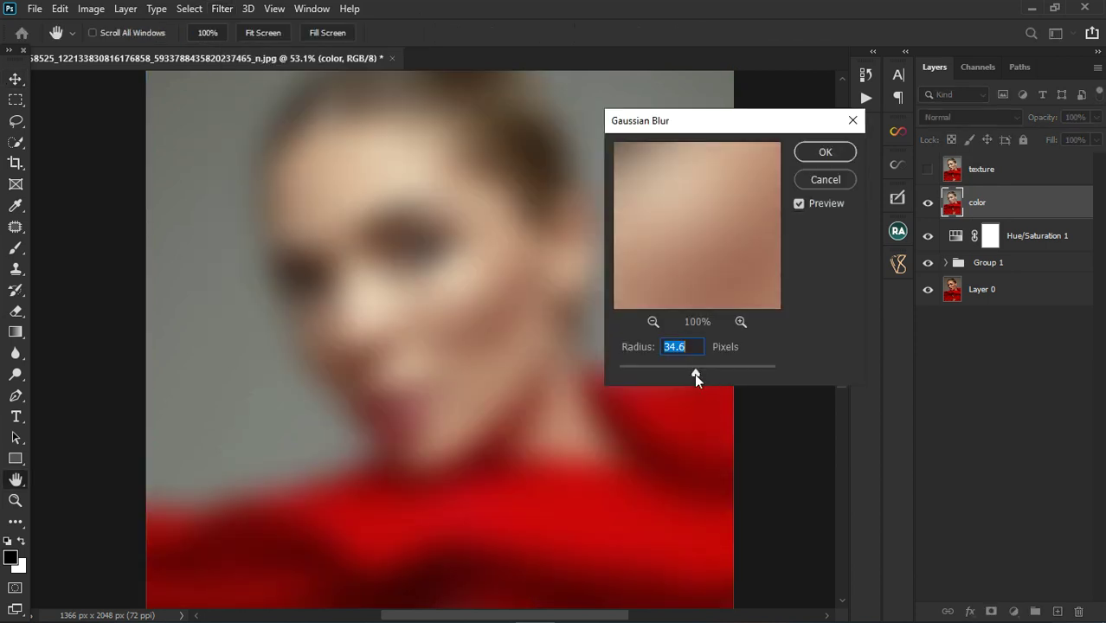
pyautogui.moveTo(634, 369); pyautogui.dragTo(633, 369)
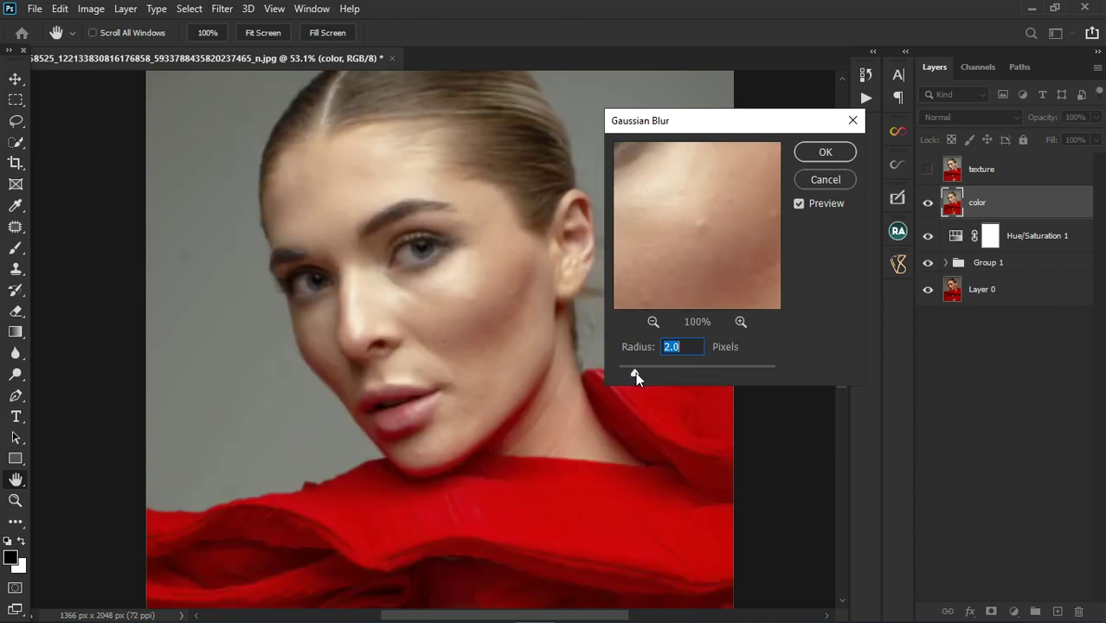
pyautogui.moveTo(635, 372); pyautogui.dragTo(646, 371)
pyautogui.moveTo(643, 370); pyautogui.dragTo(646, 371)
pyautogui.click(646, 371)
pyautogui.click(822, 155)
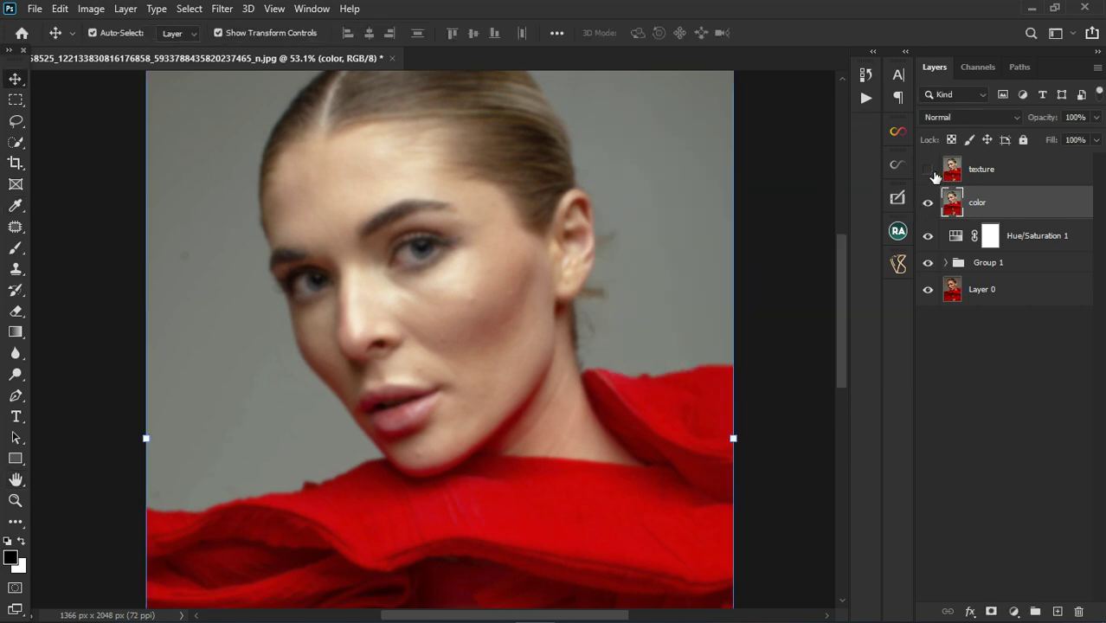
# - Show the texture layer and use Apply Image on it with the color layer as source, Subtract blending, scale 2 and offset 128
pyautogui.click(1032, 177)
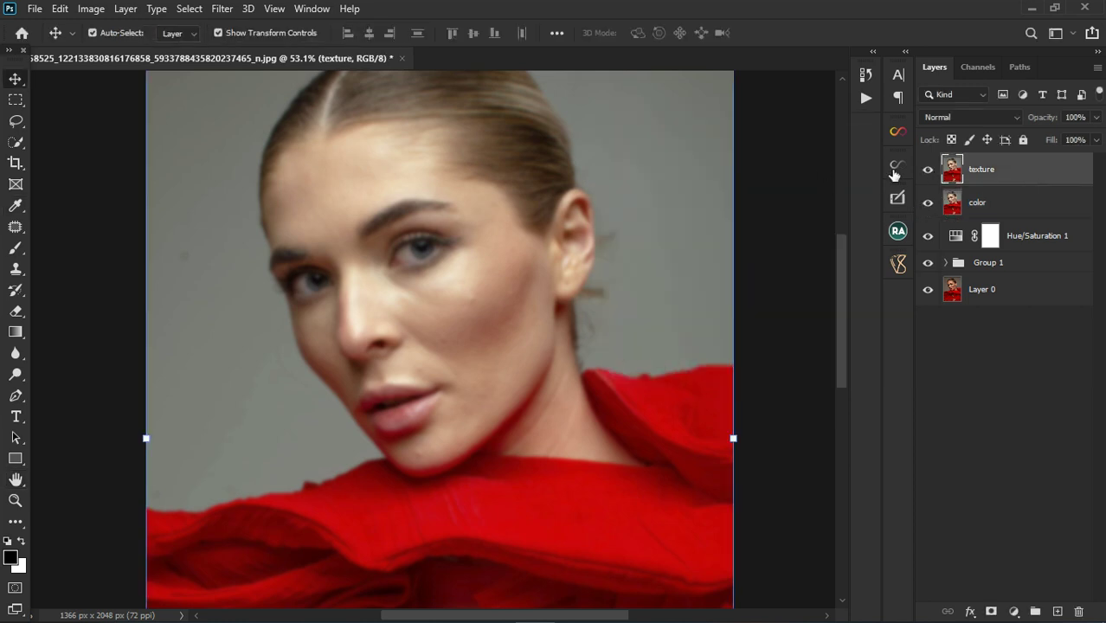
pyautogui.click(91, 9)
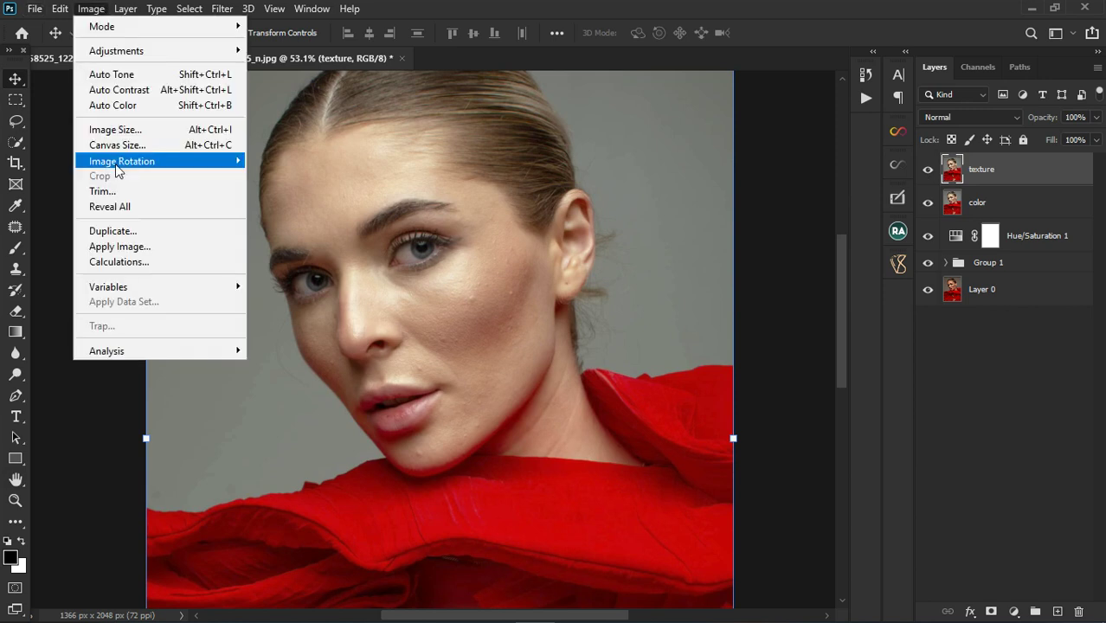
pyautogui.click(129, 245)
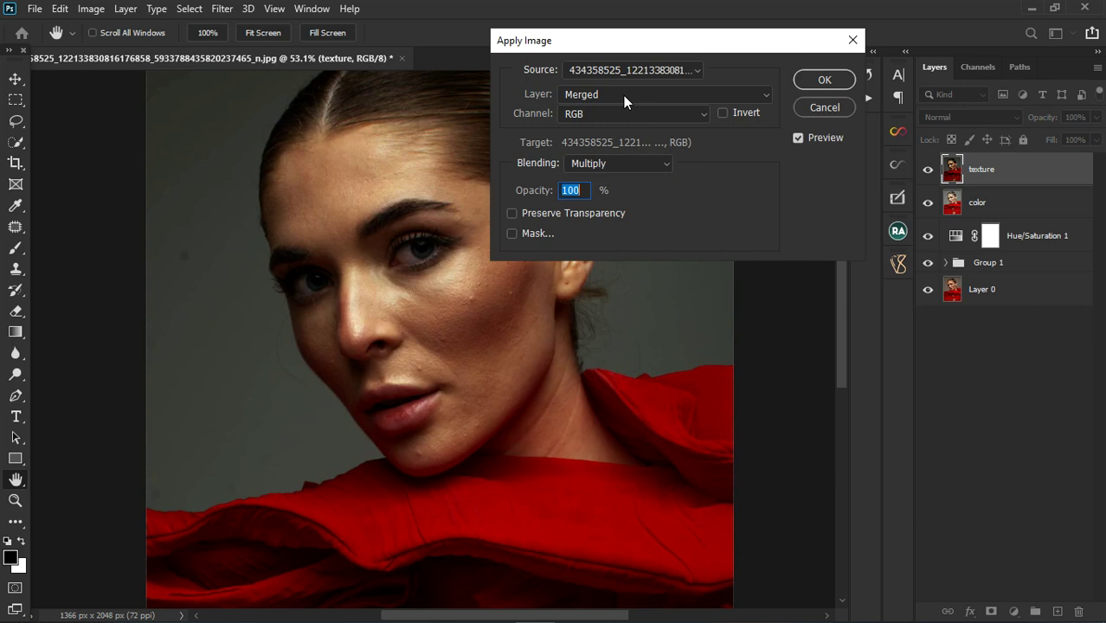
pyautogui.click(623, 95)
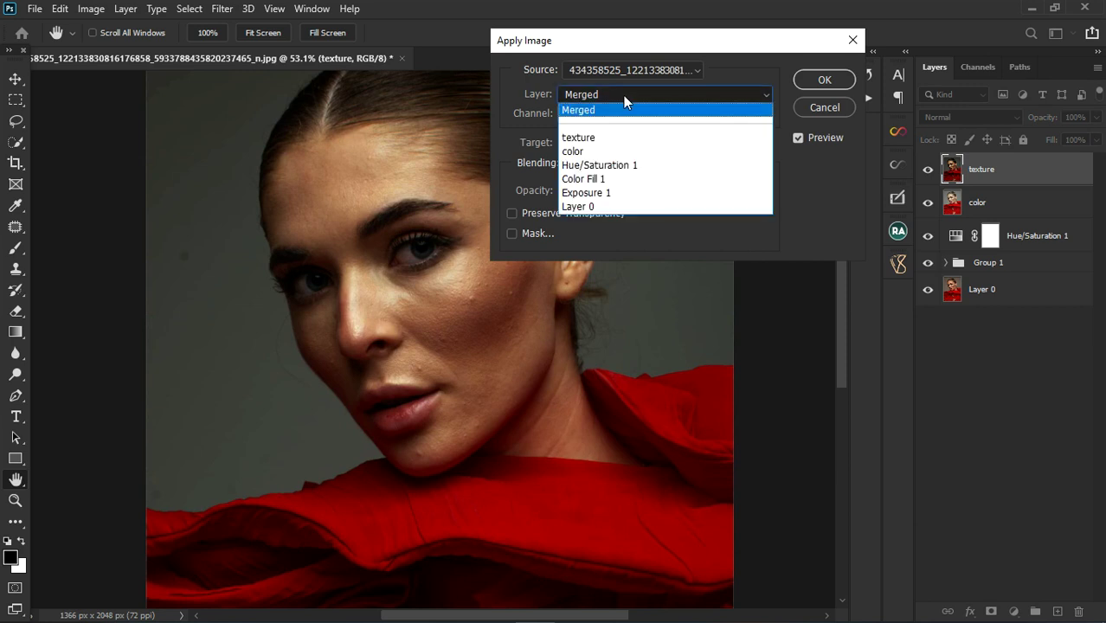
pyautogui.click(604, 152)
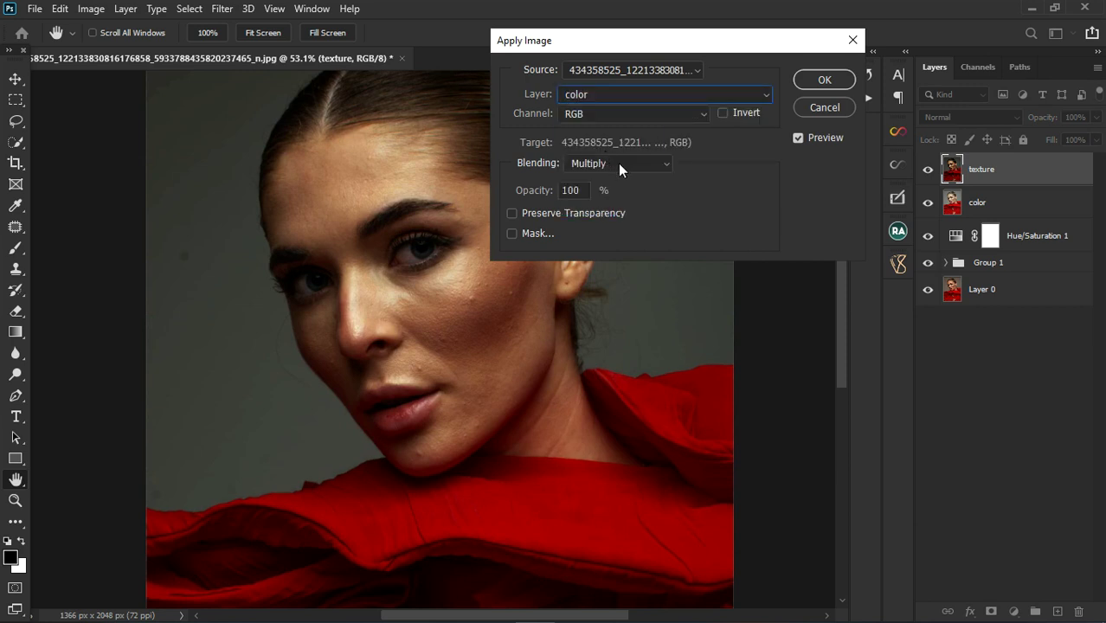
pyautogui.click(619, 164)
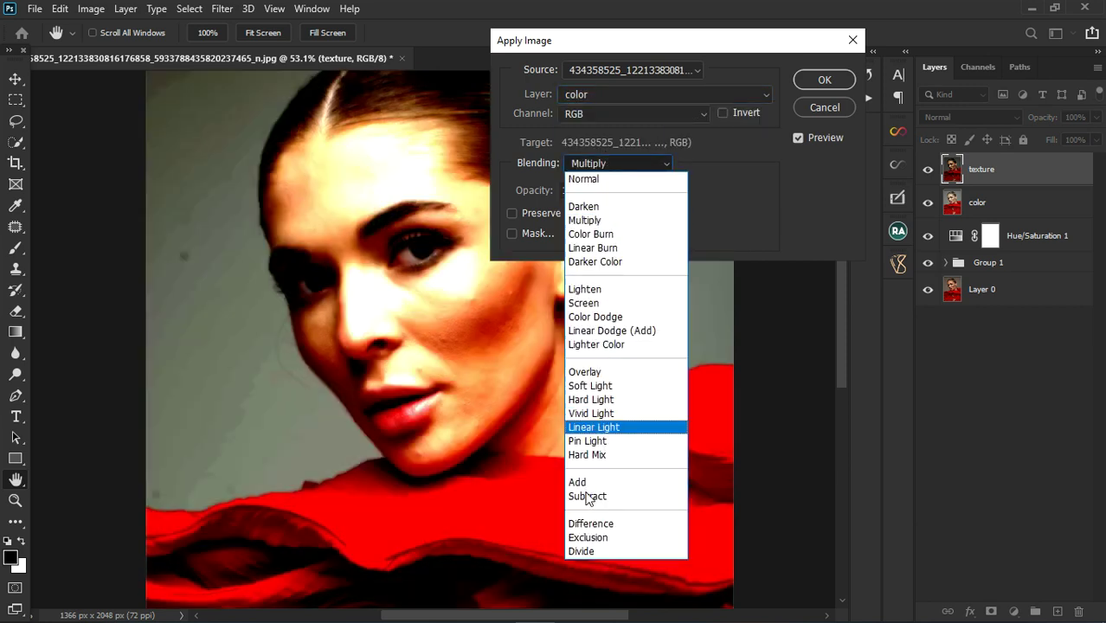
pyautogui.click(588, 496)
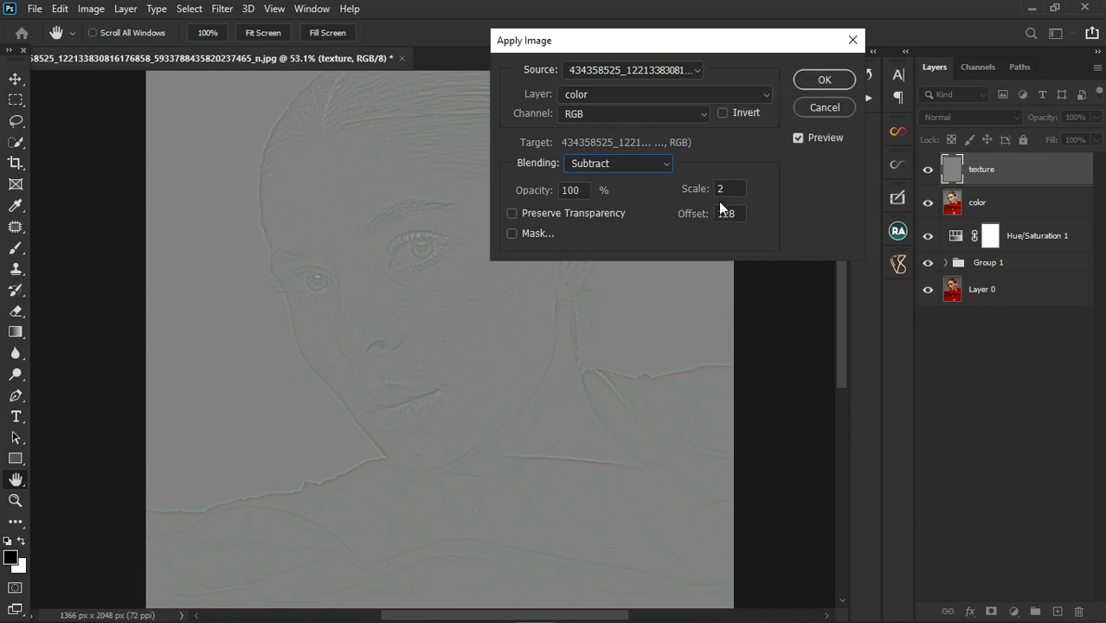
pyautogui.click(814, 80)
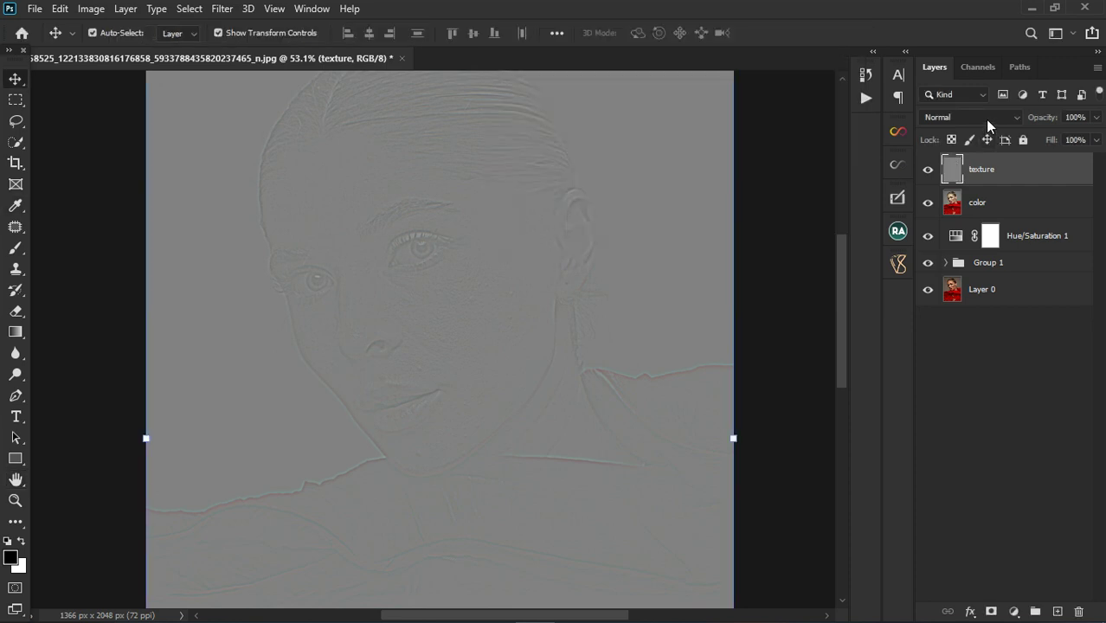
# - Set the texture layer's blend mode to Linear Light
pyautogui.click(986, 121)
pyautogui.click(987, 120)
pyautogui.click(982, 117)
pyautogui.click(969, 364)
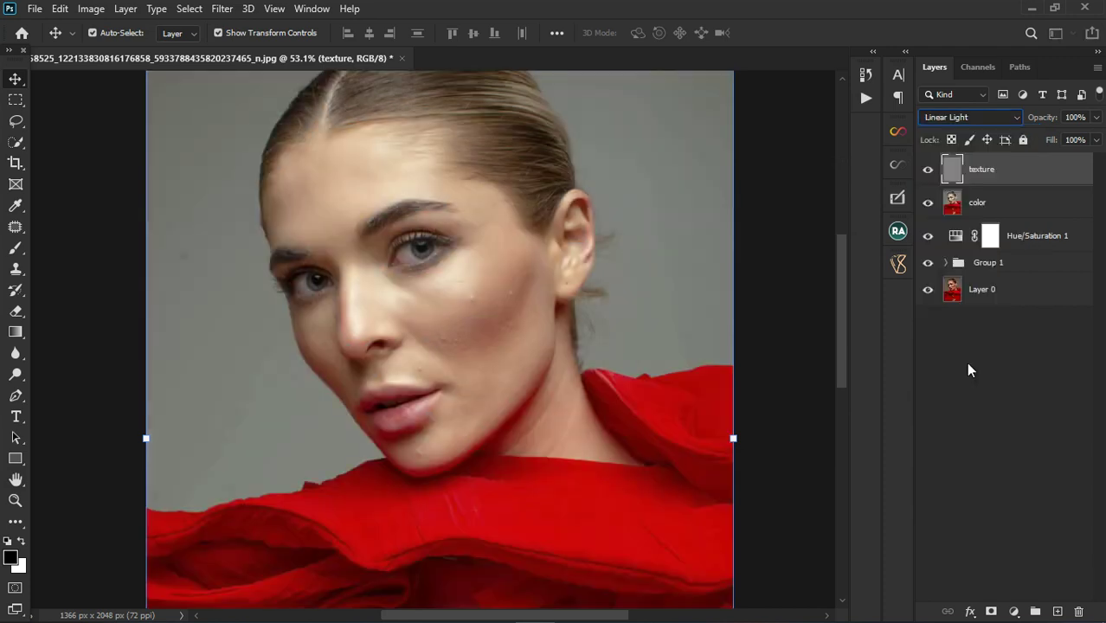
# - Group the texture and color layers and name the group "freq sep"
pyautogui.keyDown('shift'); pyautogui.click(1012, 205); pyautogui.keyUp('shift')
pyautogui.click(1035, 612)
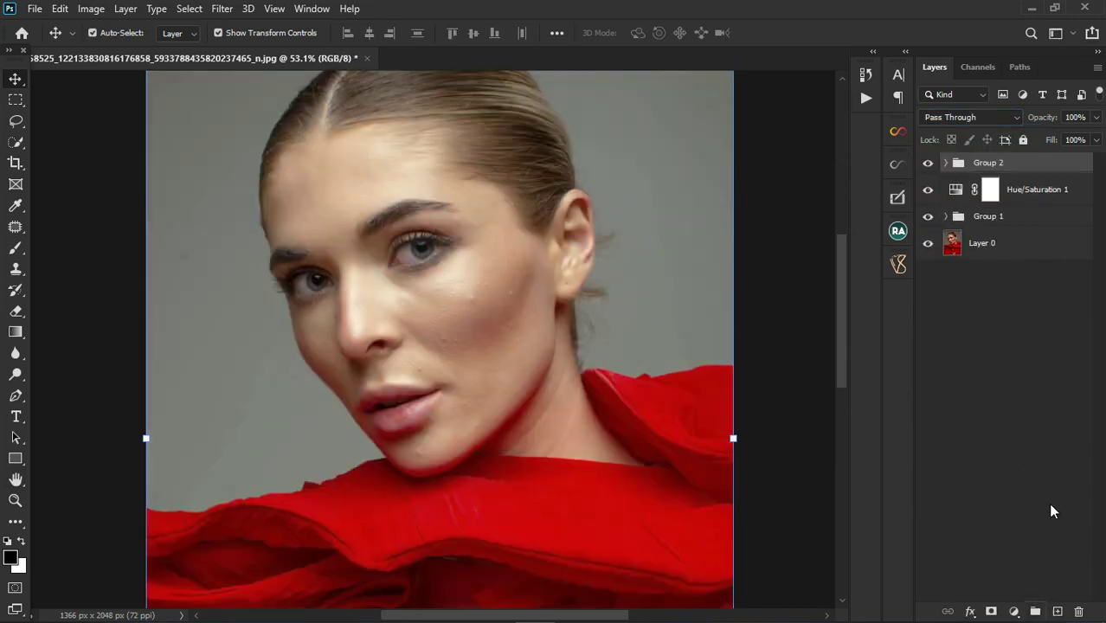
pyautogui.doubleClick(993, 164)
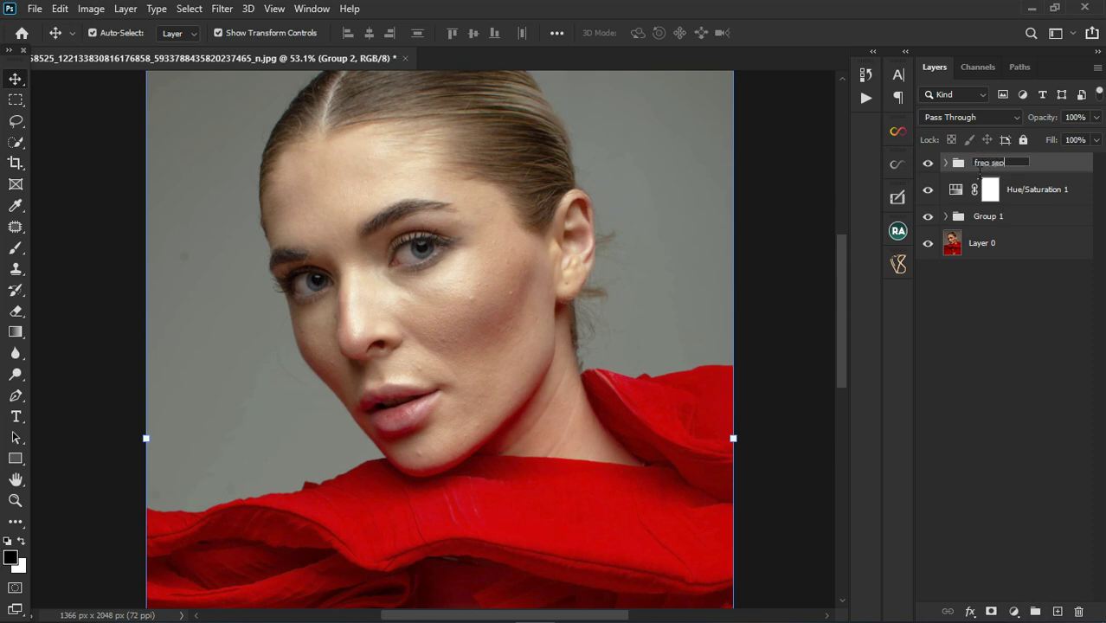
pyautogui.press('Return')
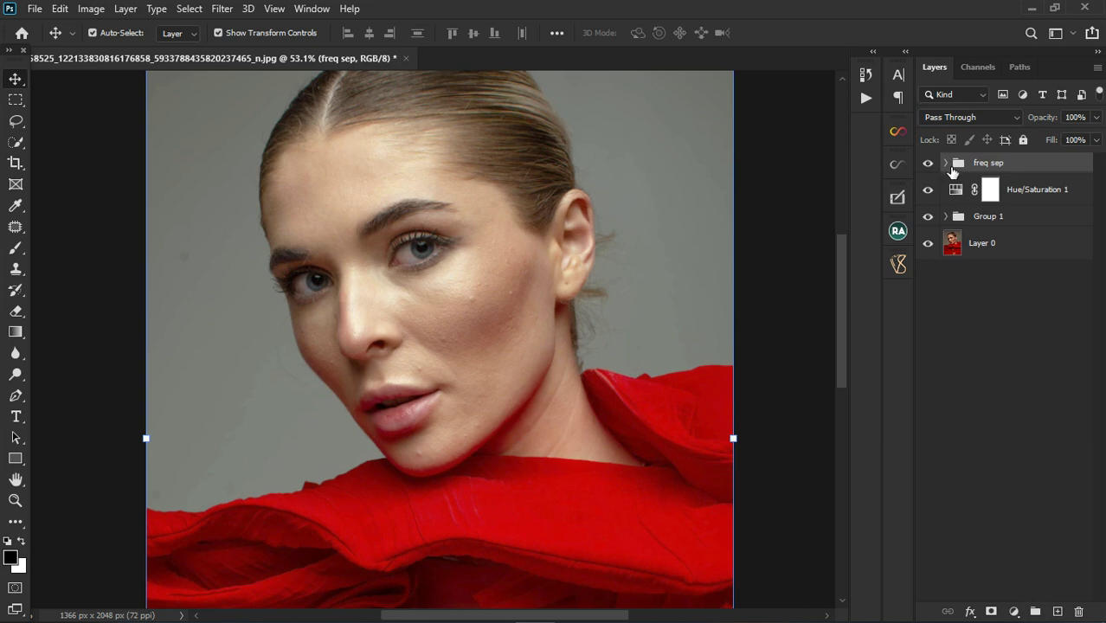
# - On the color layer inside the freq sep group, blend the forehead and cheek skin tones with the Mixer Brush at size 70
pyautogui.click(945, 163)
pyautogui.click(1012, 224)
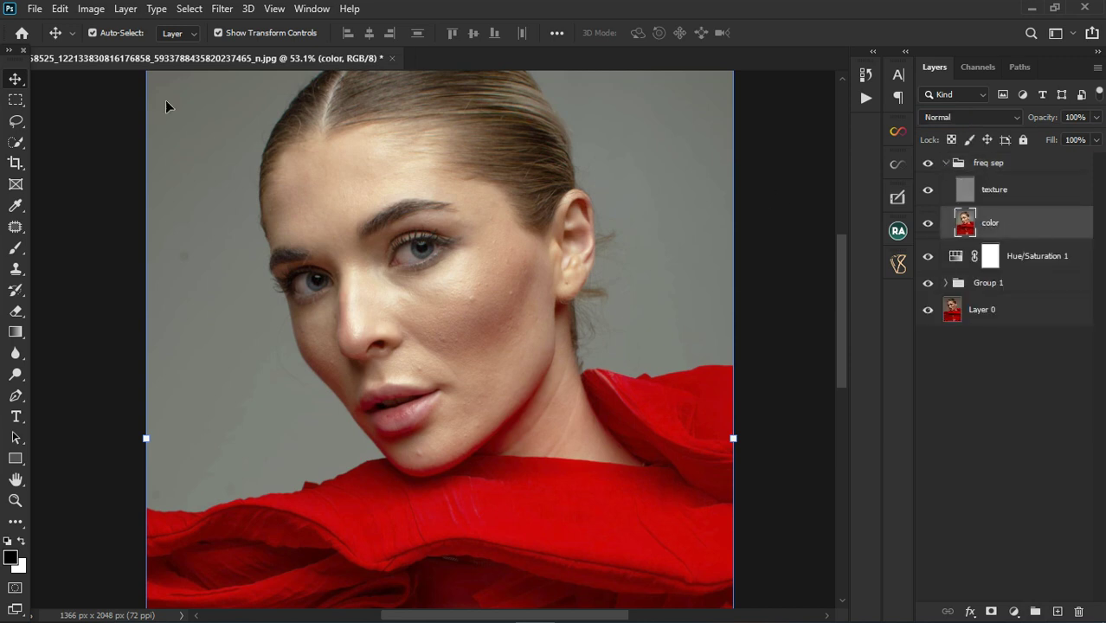
pyautogui.click(12, 249)
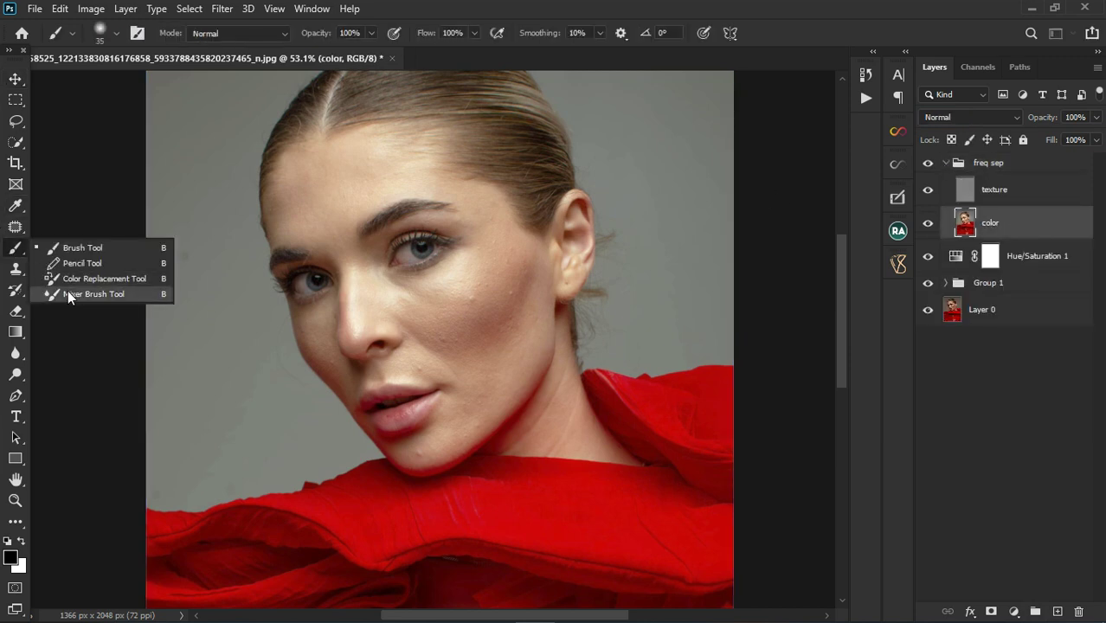
pyautogui.click(95, 247)
pyautogui.hotkey('shift', 'b')
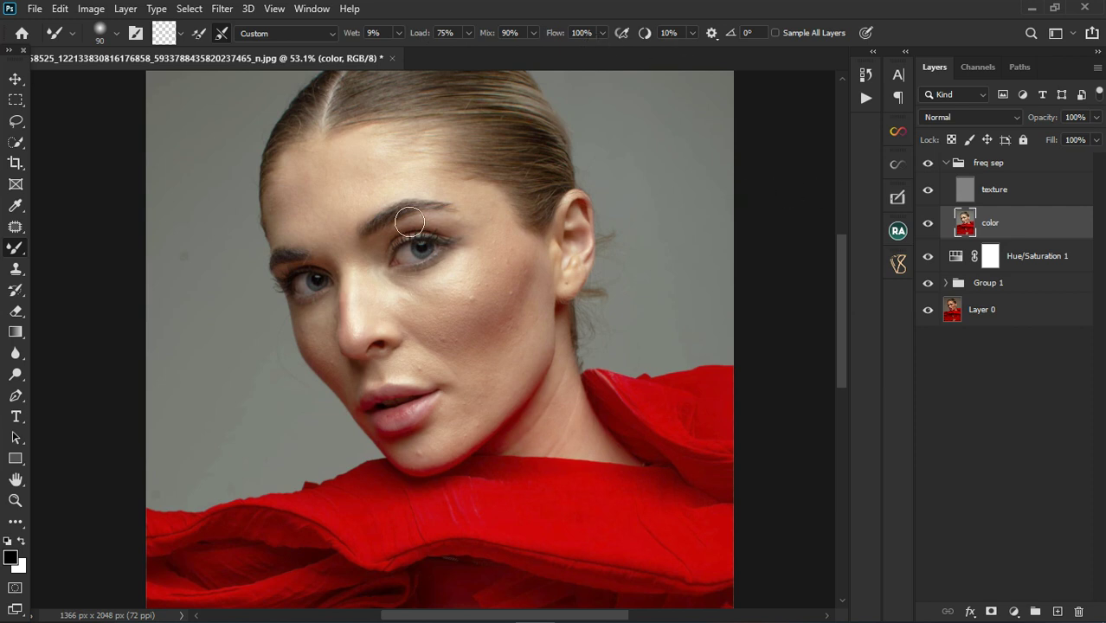
pyautogui.scroll(5, 376, 178)
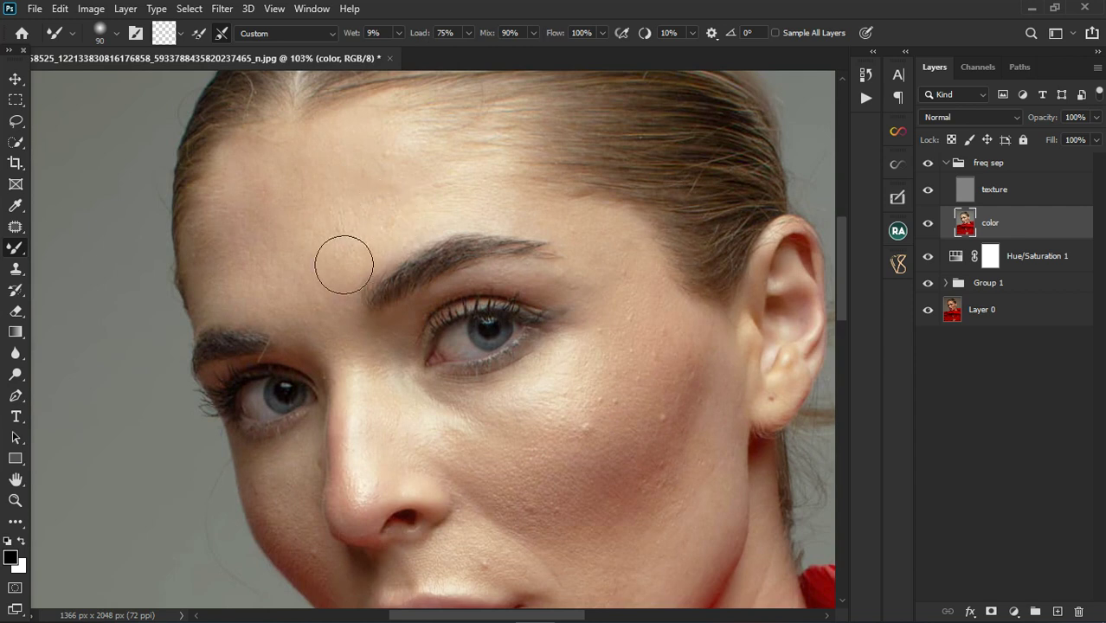
pyautogui.press('[')
pyautogui.press('[')
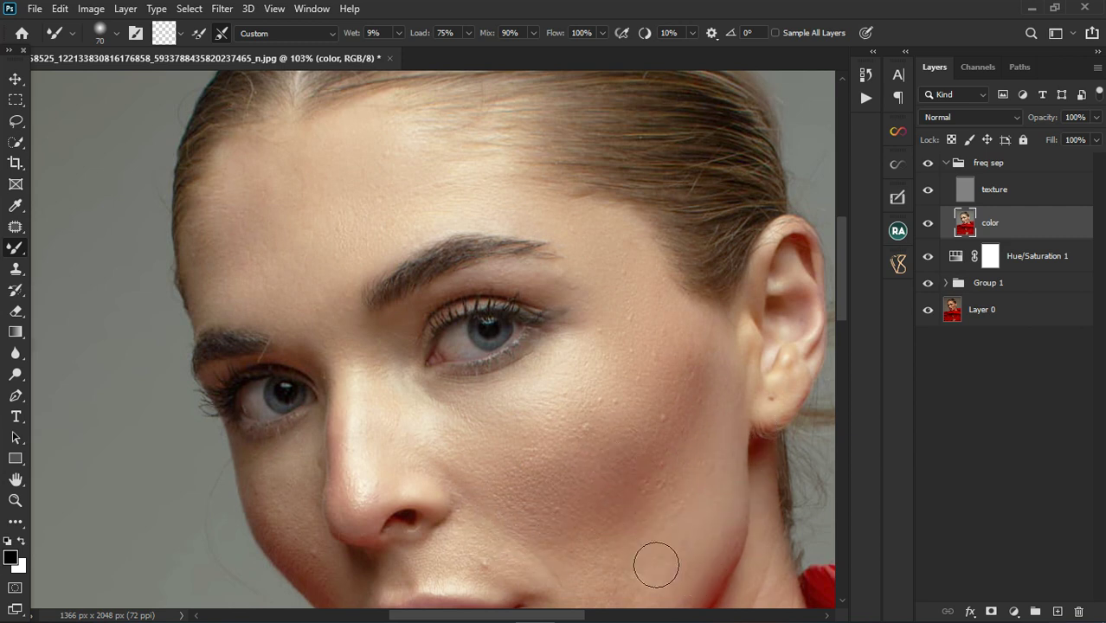
# - Blend the tones under the eye, beside the nose and across the cheek with the Mixer Brush reduced to size 40 to 50
pyautogui.scroll(-4, 601, 364)
pyautogui.scroll(3, 610, 519)
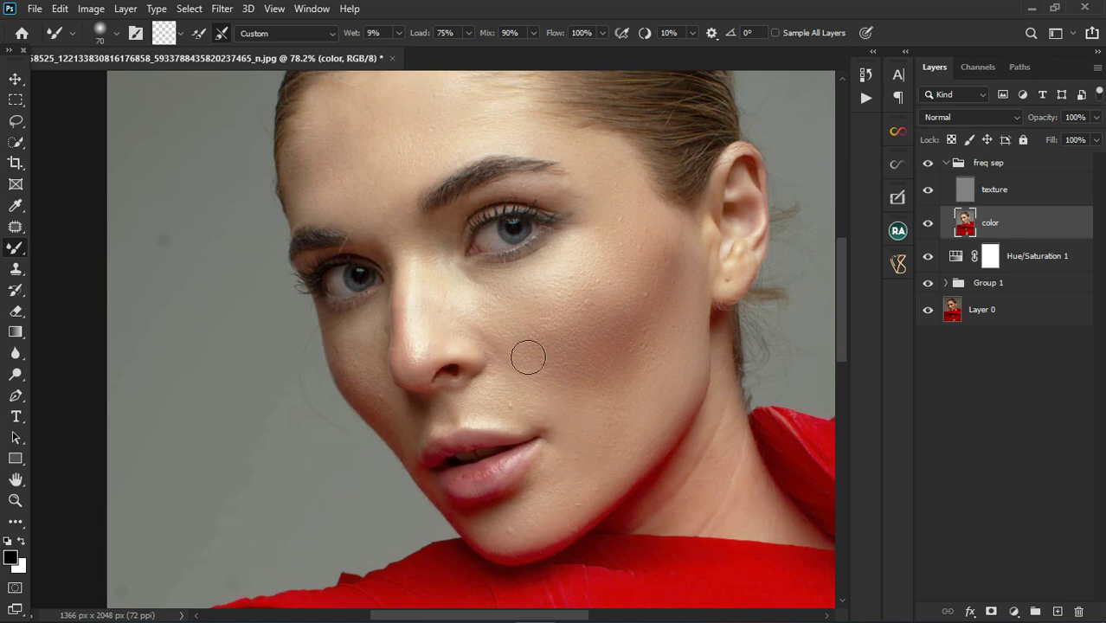
pyautogui.press('[')
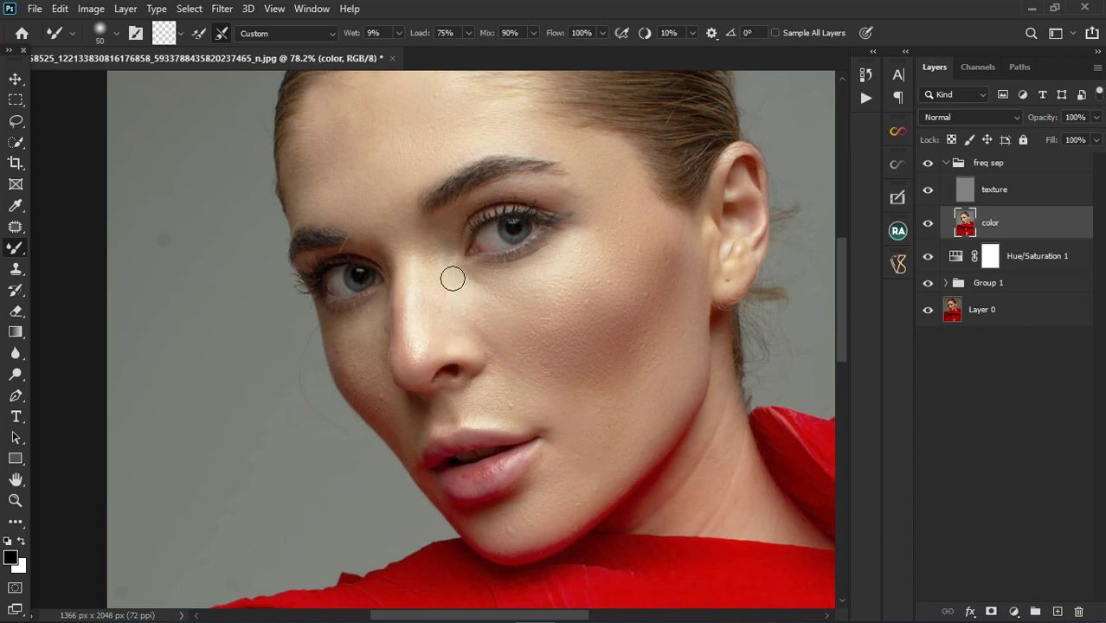
pyautogui.scroll(3, 453, 278)
pyautogui.press('[')
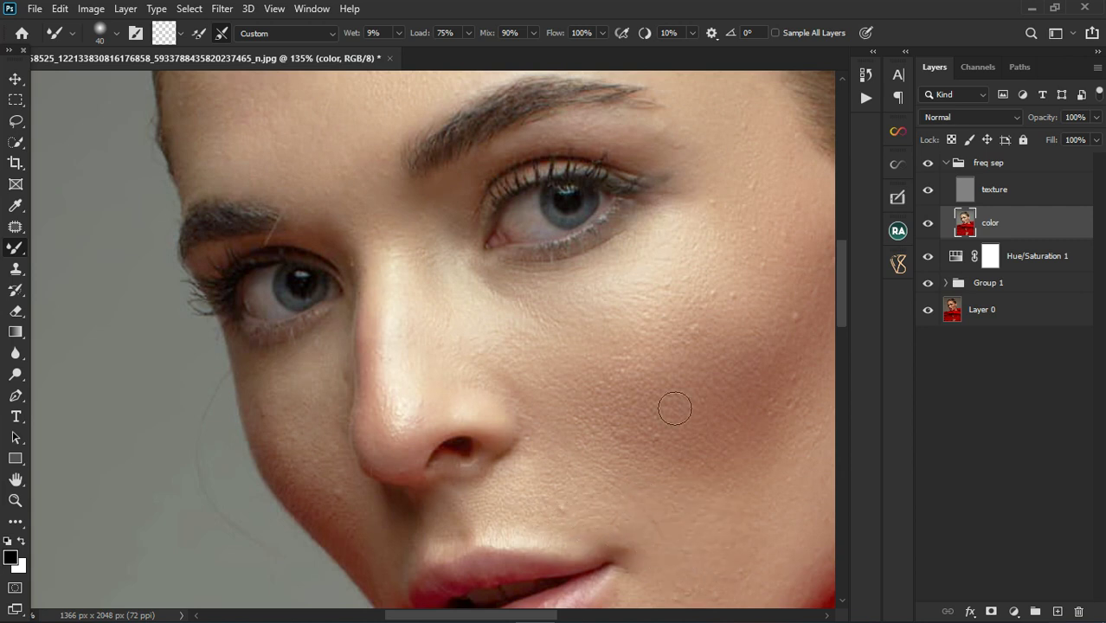
pyautogui.press(']')
pyautogui.moveTo(698, 277)
pyautogui.mouseDown()
pyautogui.moveTo(722, 187)
pyautogui.moveTo(741, 266)
pyautogui.mouseUp()
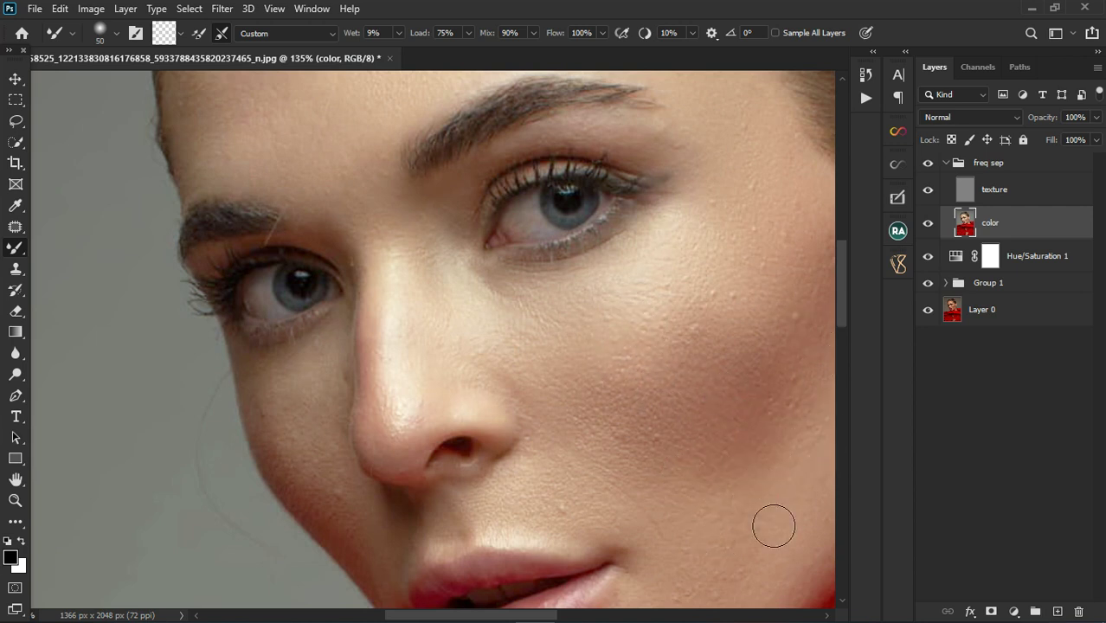
# - Smooth the broad tonal transitions on the lower cheek and forehead with the Mixer Brush at size 80
pyautogui.scroll(-3, 743, 347)
pyautogui.press(']')
pyautogui.press(']')
pyautogui.press(']')
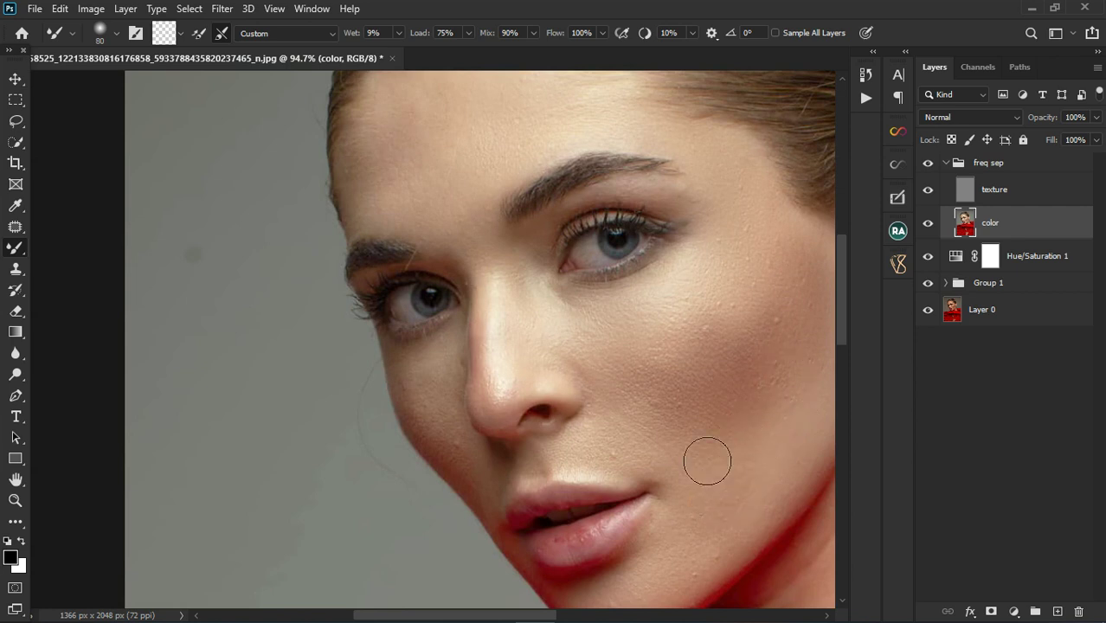
pyautogui.scroll(-2, 705, 500)
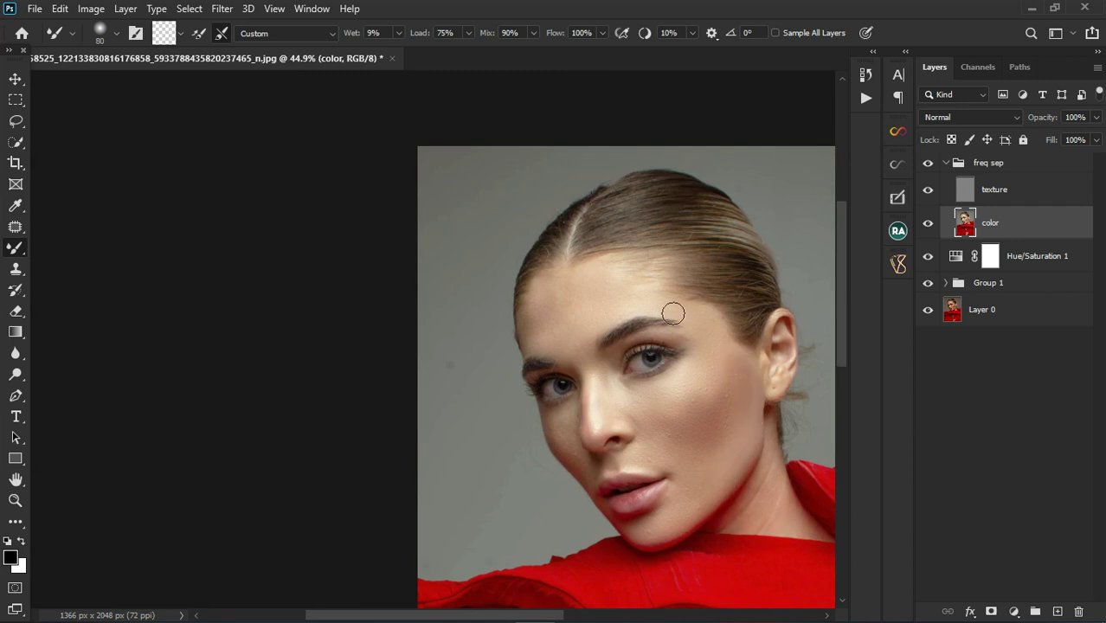
pyautogui.scroll(2, 616, 306)
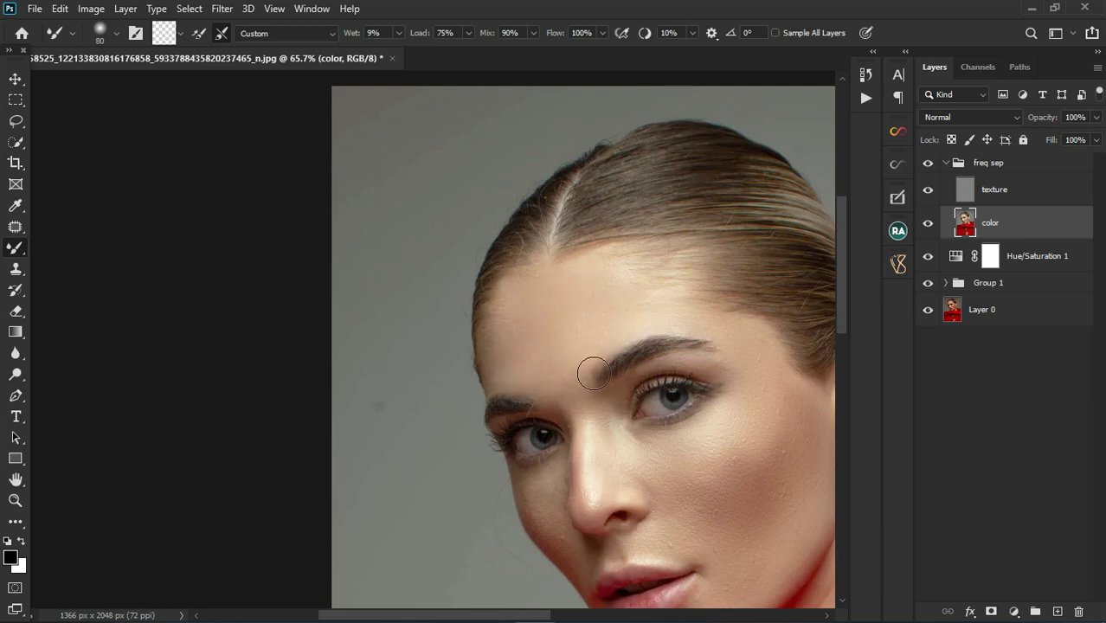
pyautogui.scroll(2, 580, 519)
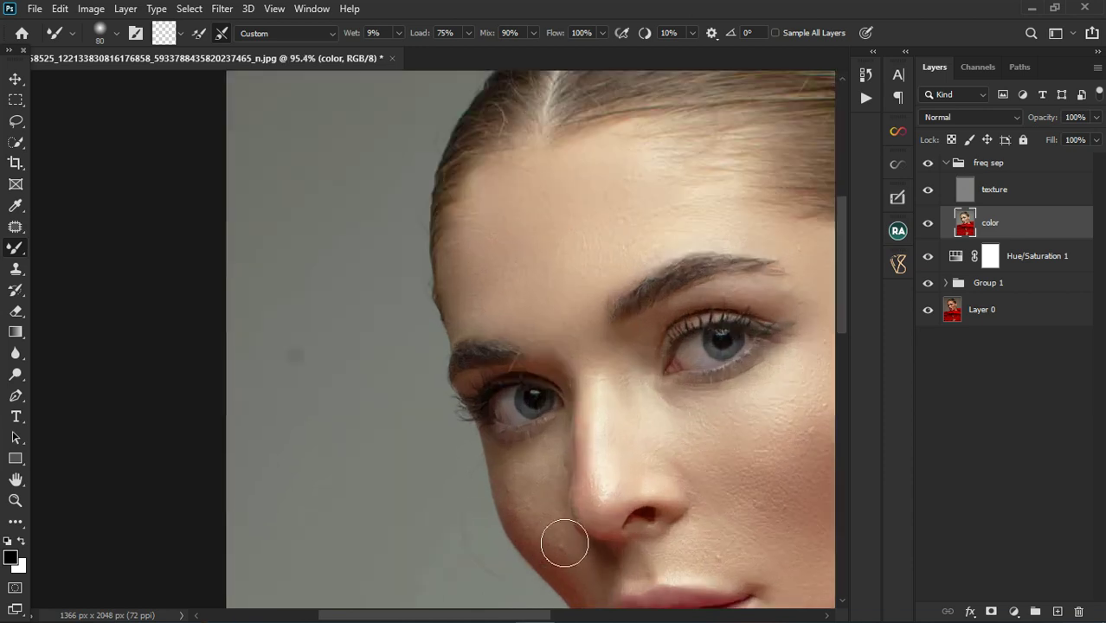
# - Blend the shadowed cheek on the far side of the nose with the Mixer Brush at size 50
pyautogui.press('[')
pyautogui.press('[')
pyautogui.press('[')
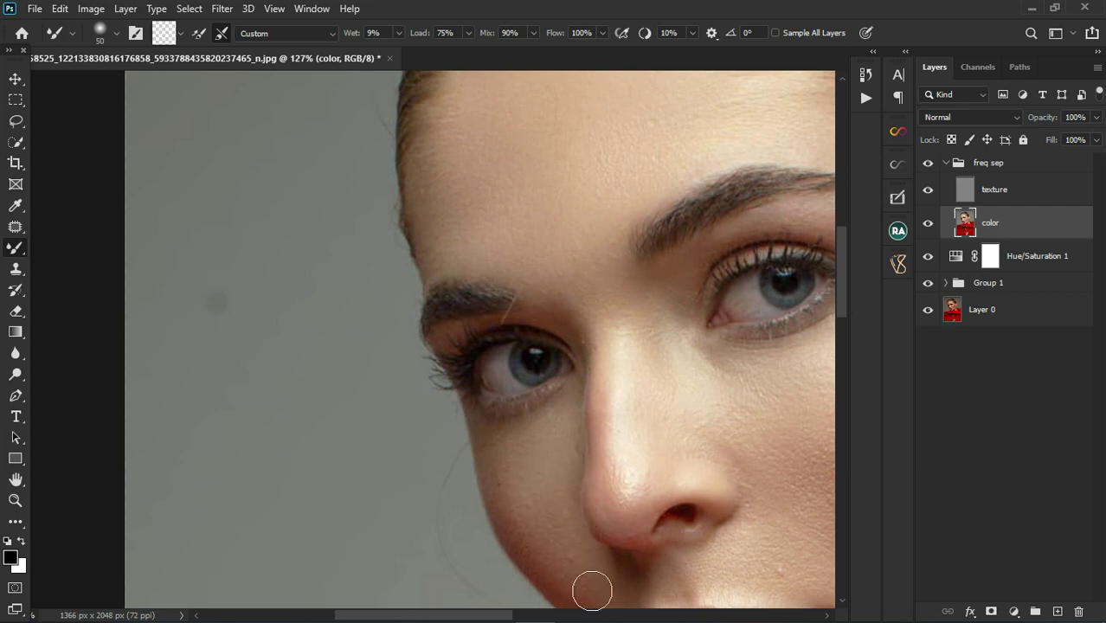
pyautogui.scroll(-3, 487, 346)
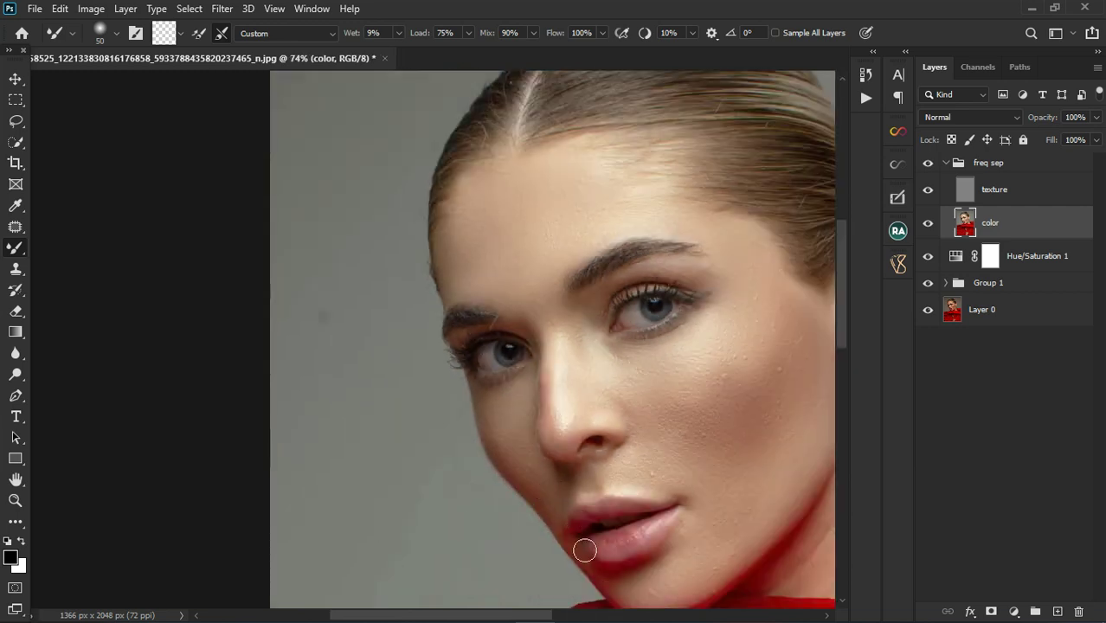
# - On the color layer, blend the skin tones around the nose tip and above the upper lip with the Mixer Brush at size 30
pyautogui.scroll(3, 676, 561)
pyautogui.scroll(2, 577, 440)
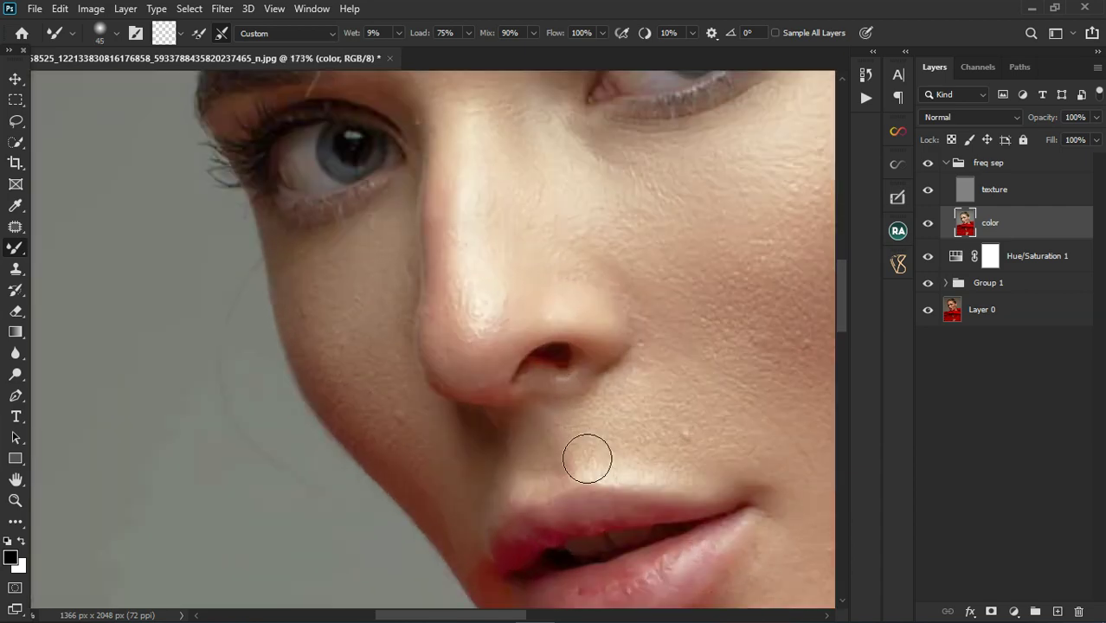
pyautogui.press('[')
pyautogui.press('[')
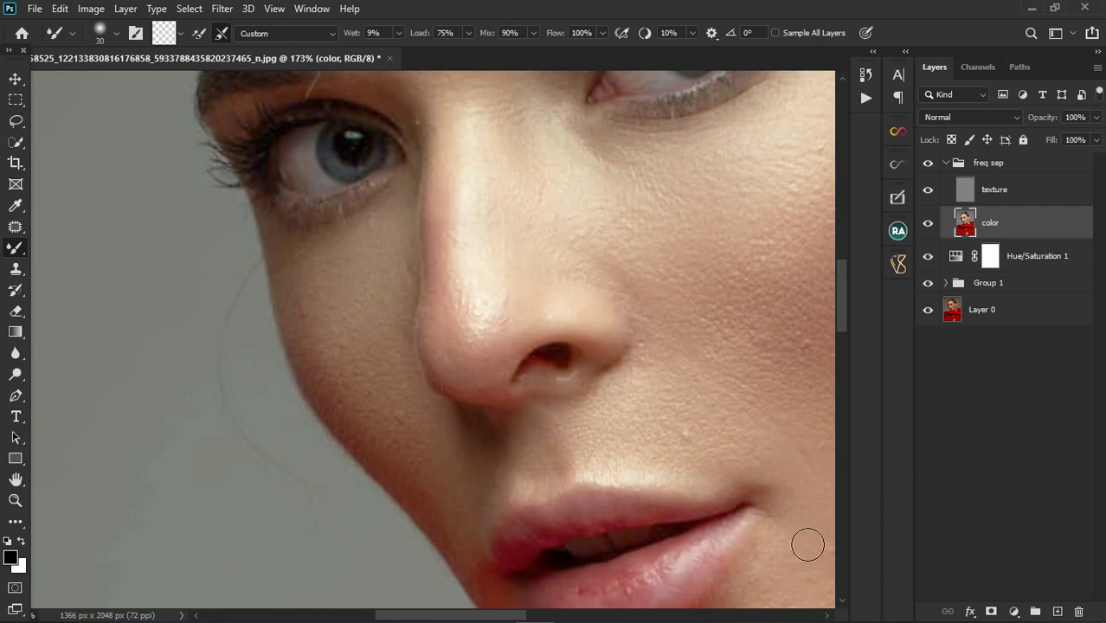
pyautogui.moveTo(479, 358)
pyautogui.mouseDown()
pyautogui.moveTo(454, 237)
pyautogui.moveTo(457, 274)
pyautogui.moveTo(470, 201)
pyautogui.moveTo(470, 282)
pyautogui.moveTo(473, 178)
pyautogui.moveTo(486, 123)
pyautogui.moveTo(498, 125)
pyautogui.moveTo(491, 109)
pyautogui.moveTo(585, 282)
pyautogui.moveTo(599, 259)
pyautogui.moveTo(612, 300)
pyautogui.moveTo(605, 253)
pyautogui.moveTo(641, 305)
pyautogui.moveTo(630, 298)
pyautogui.moveTo(658, 282)
pyautogui.moveTo(641, 299)
pyautogui.moveTo(677, 310)
pyautogui.moveTo(635, 313)
pyautogui.moveTo(617, 292)
pyautogui.moveTo(690, 353)
pyautogui.moveTo(544, 361)
pyautogui.moveTo(474, 386)
pyautogui.moveTo(465, 354)
pyautogui.moveTo(469, 393)
pyautogui.moveTo(475, 368)
pyautogui.moveTo(488, 382)
pyautogui.moveTo(511, 355)
pyautogui.moveTo(507, 396)
pyautogui.moveTo(495, 391)
pyautogui.moveTo(519, 422)
pyautogui.mouseUp()
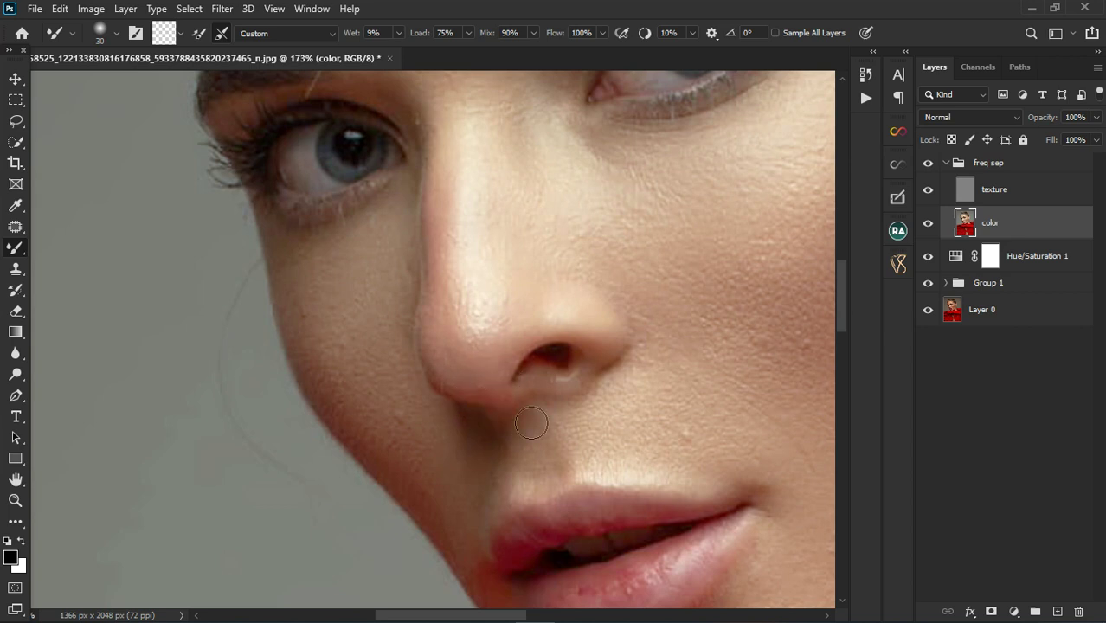
pyautogui.scroll(-5, 614, 247)
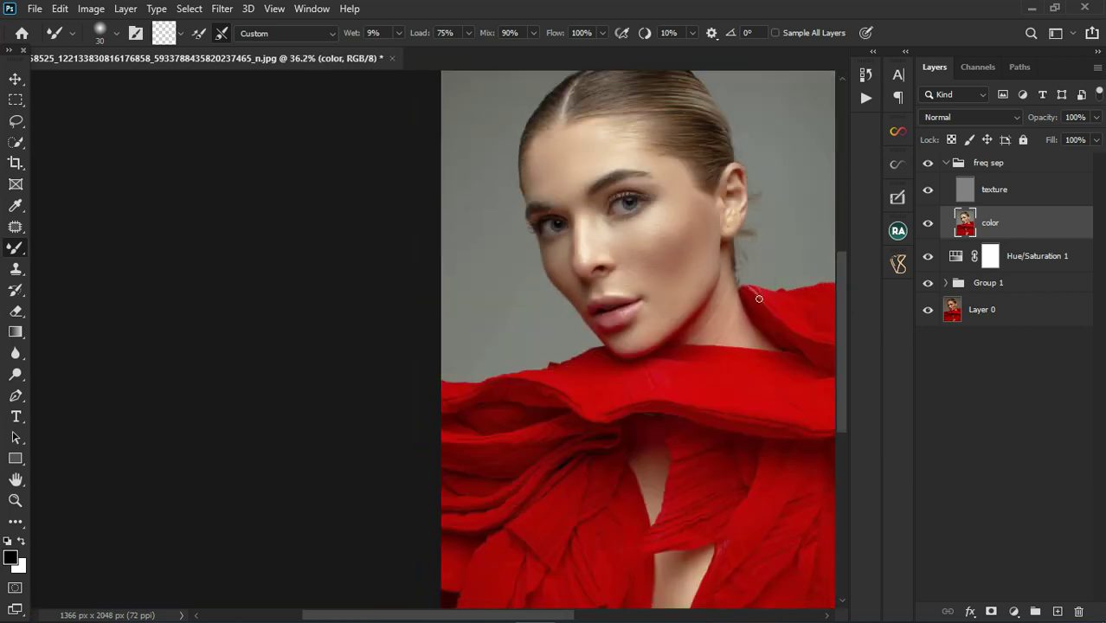
# - Smooth the tones on the neck and along the jaw with the Mixer Brush enlarged to size 45 and up to 70
pyautogui.scroll(5, 752, 308)
pyautogui.press(']')
pyautogui.press(']')
pyautogui.press(']')
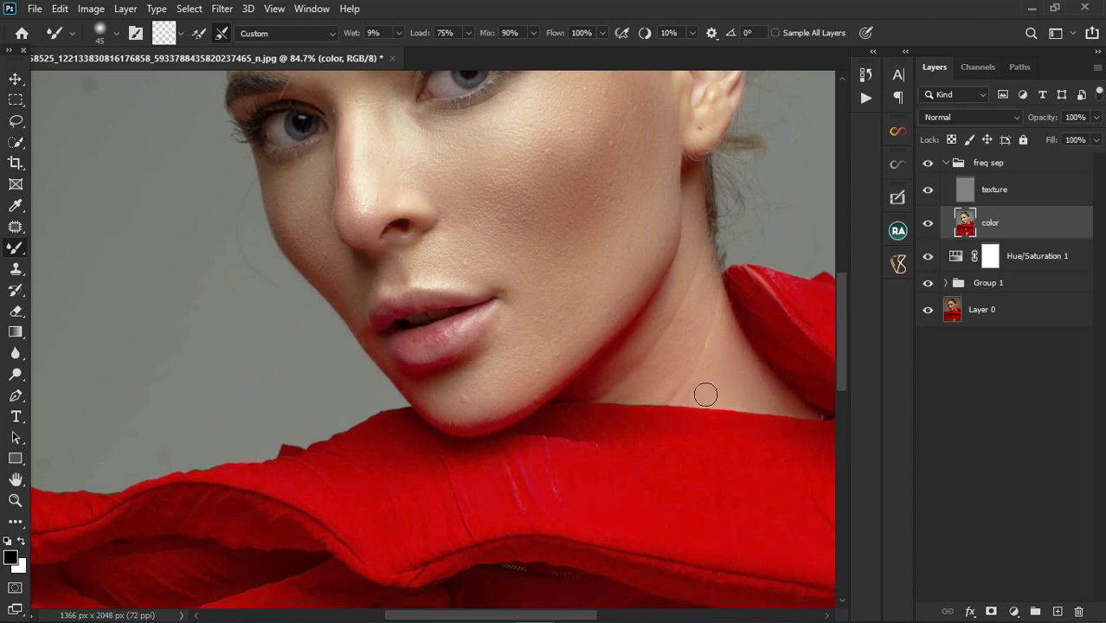
pyautogui.scroll(-2, 699, 222)
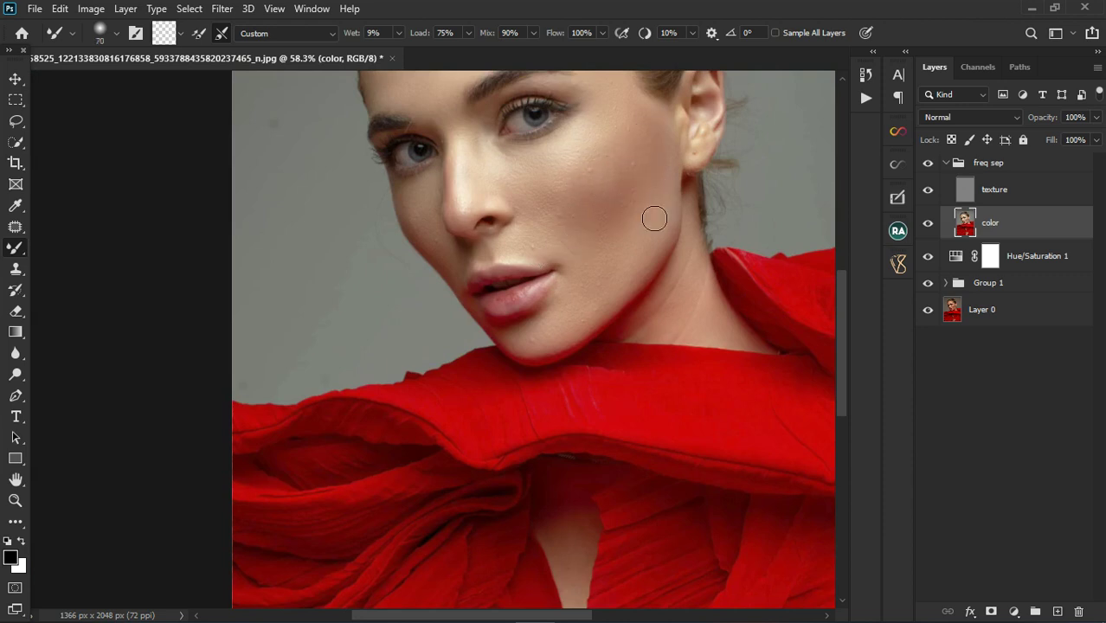
pyautogui.scroll(-2, 605, 255)
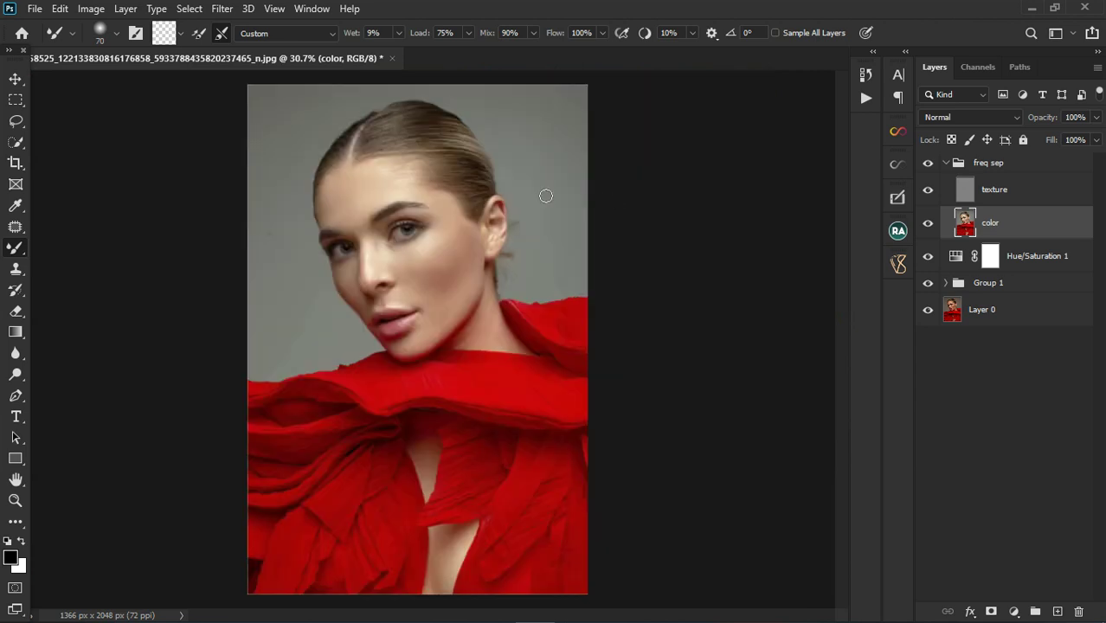
# - Blend the broad tonal transitions across the temple and outer cheek with the Mixer Brush at size 90
pyautogui.scroll(3, 451, 252)
pyautogui.press(']')
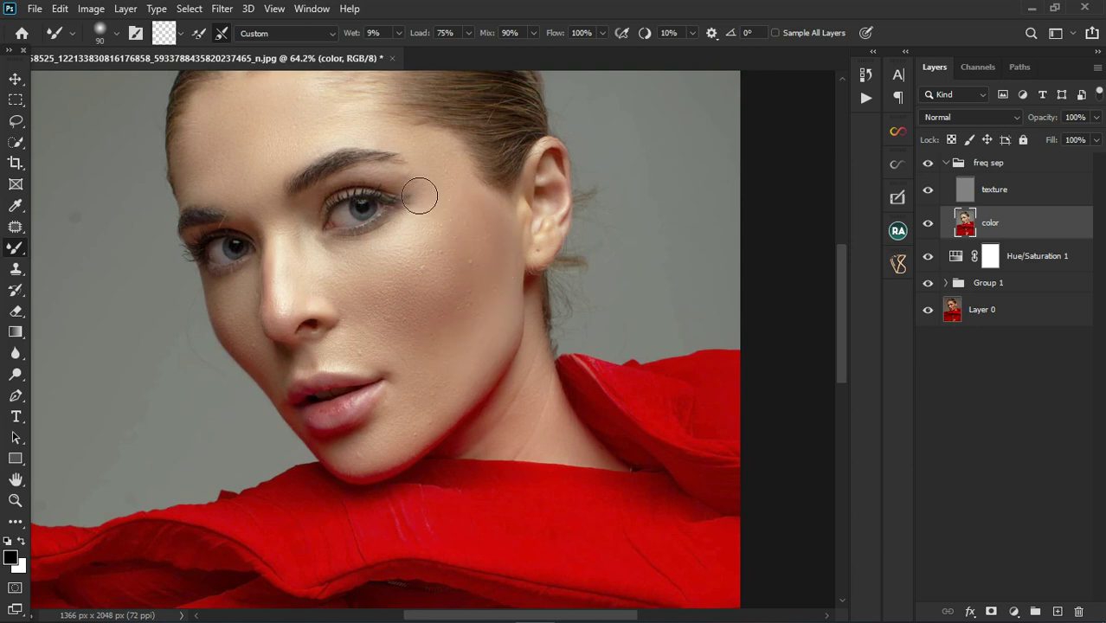
pyautogui.scroll(-2, 419, 192)
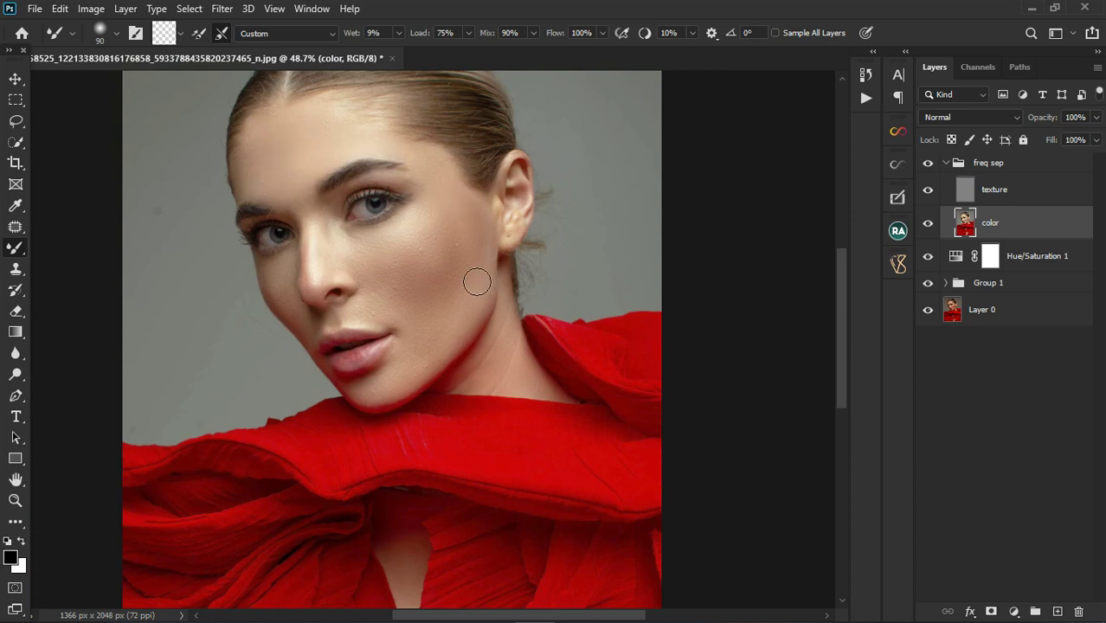
pyautogui.scroll(-2, 364, 264)
pyautogui.scroll(2, 358, 259)
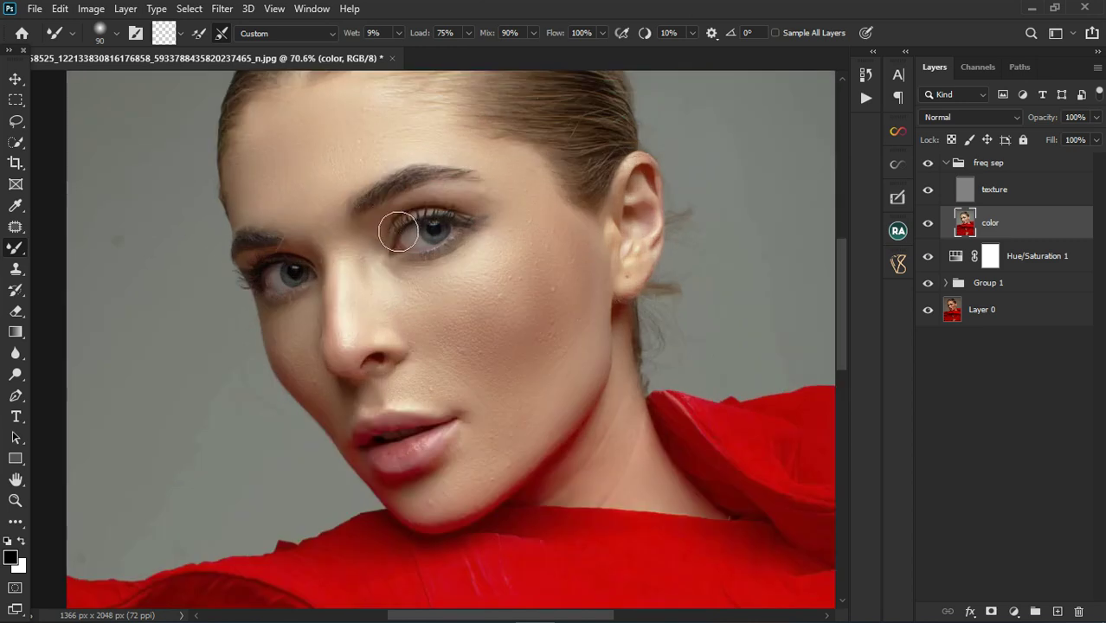
# - Refine the skin tones around the eye and nose with the Mixer Brush at size 50, and check the whole portrait
pyautogui.press('[')
pyautogui.press('[')
pyautogui.press('[')
pyautogui.press('[')
pyautogui.scroll(-5, 608, 268)
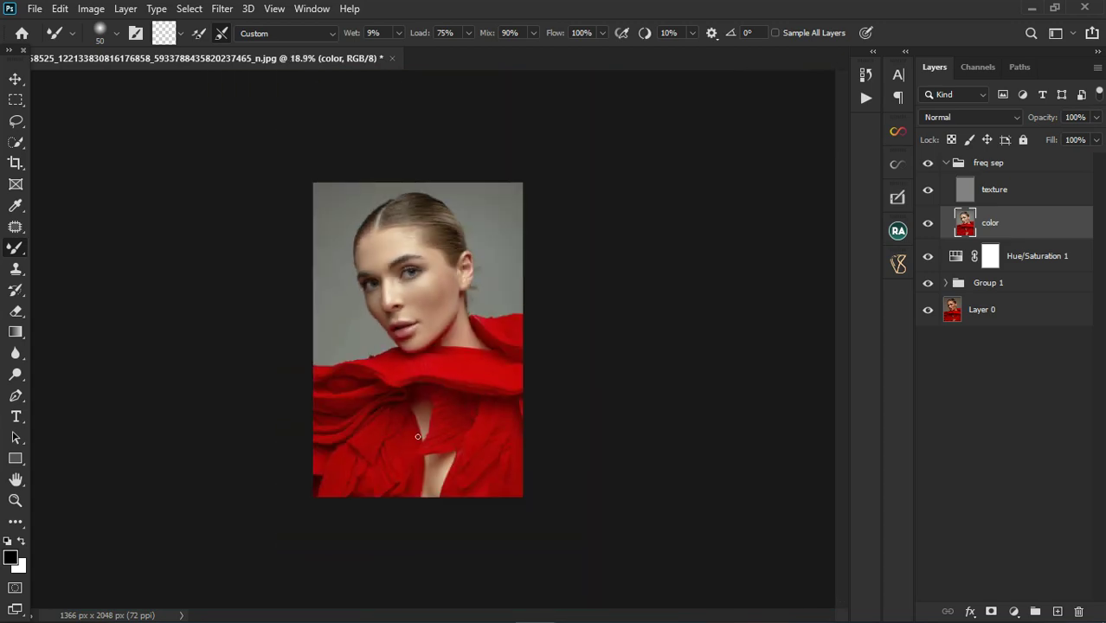
pyautogui.hotkey('ctrl', '0')
pyautogui.scroll(1, 419, 439)
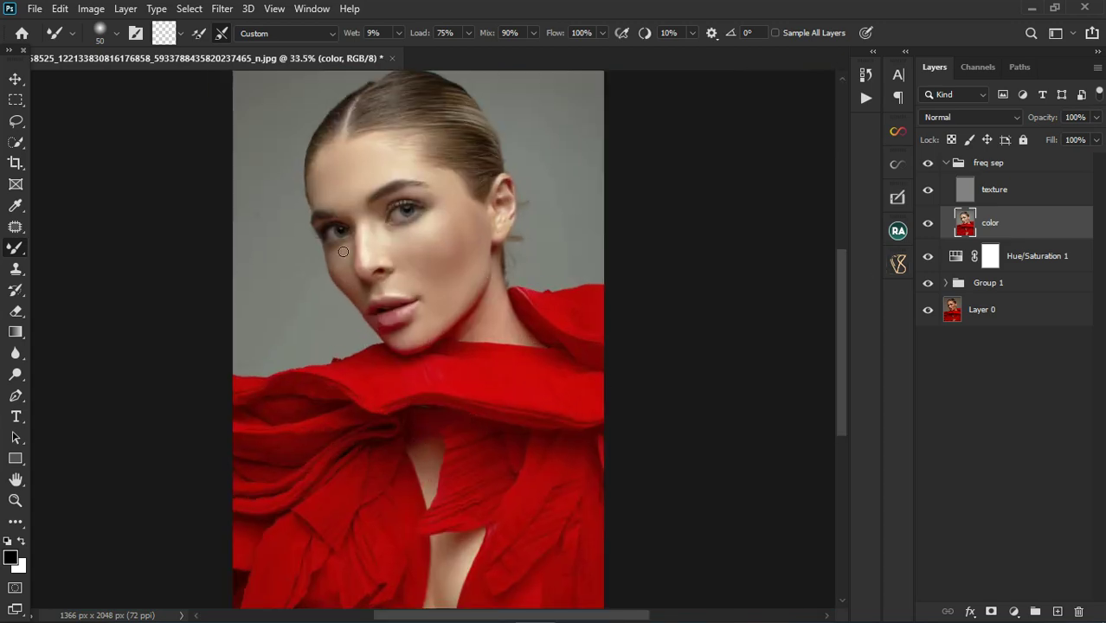
pyautogui.scroll(2, 343, 250)
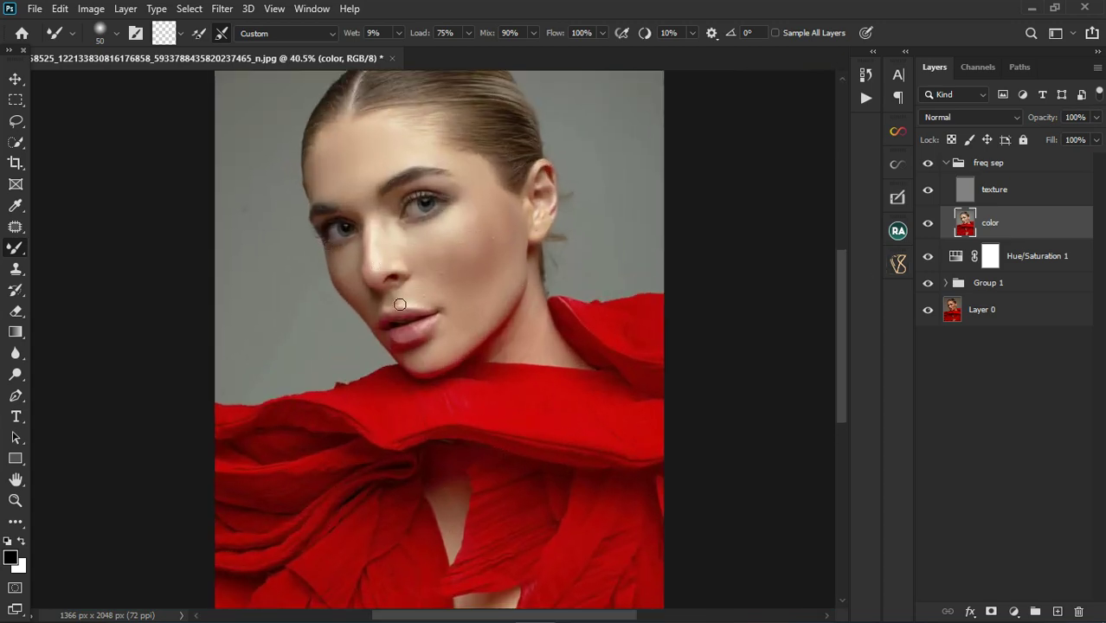
pyautogui.scroll(1, 400, 305)
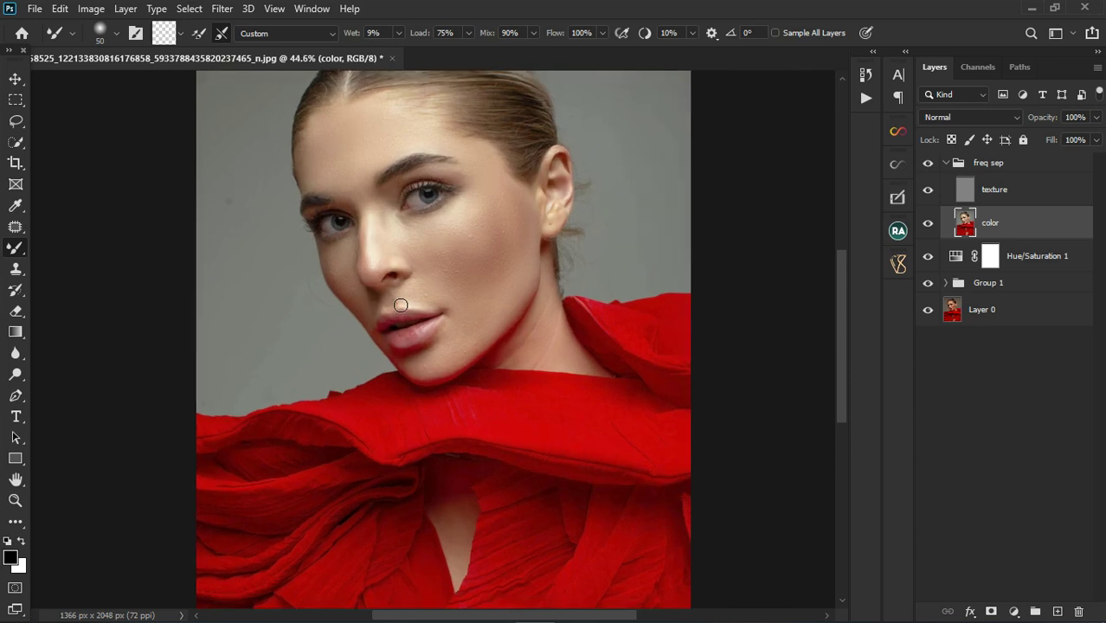
# - On the texture layer, clean up the forehead skin texture with the Clone Stamp at size 15
pyautogui.click(997, 193)
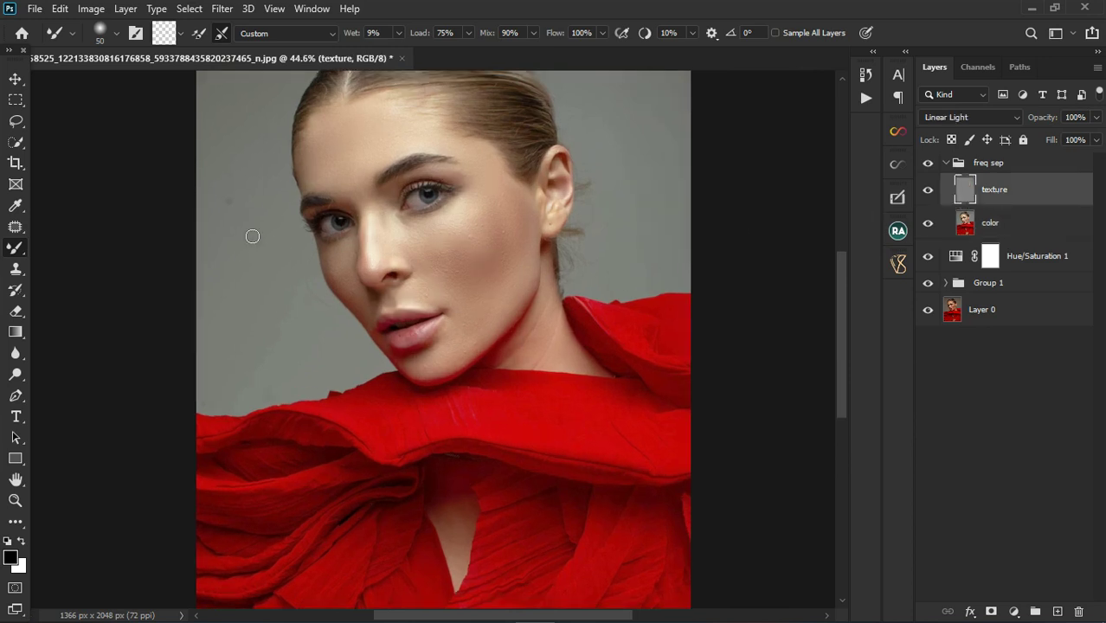
pyautogui.click(15, 271)
pyautogui.scroll(5, 345, 120)
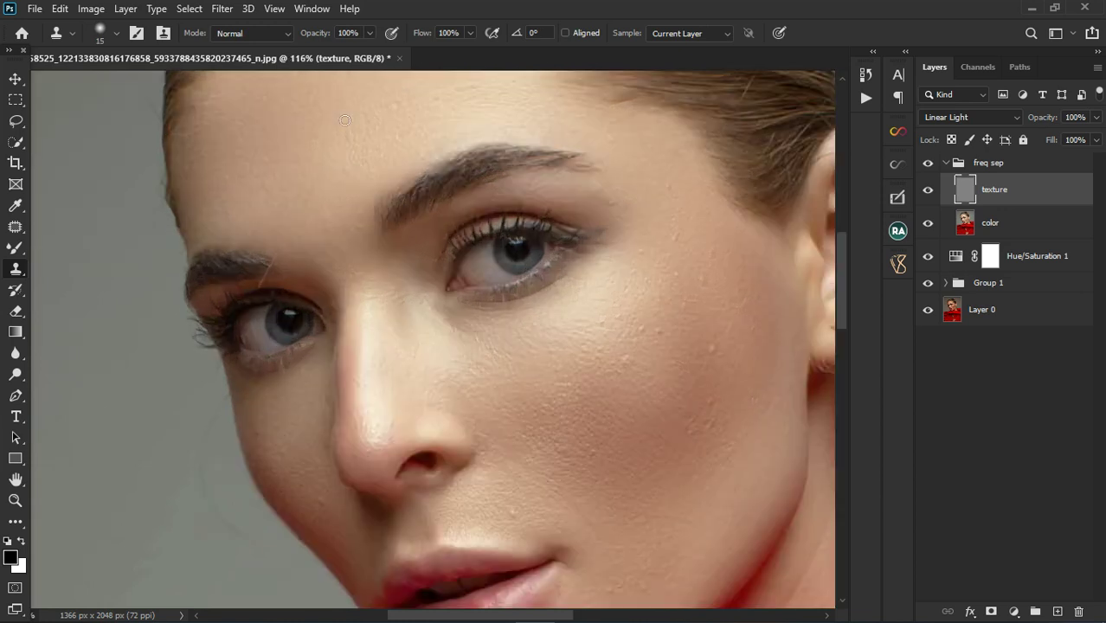
pyautogui.moveTo(530, 170); pyautogui.dragTo(518, 212)
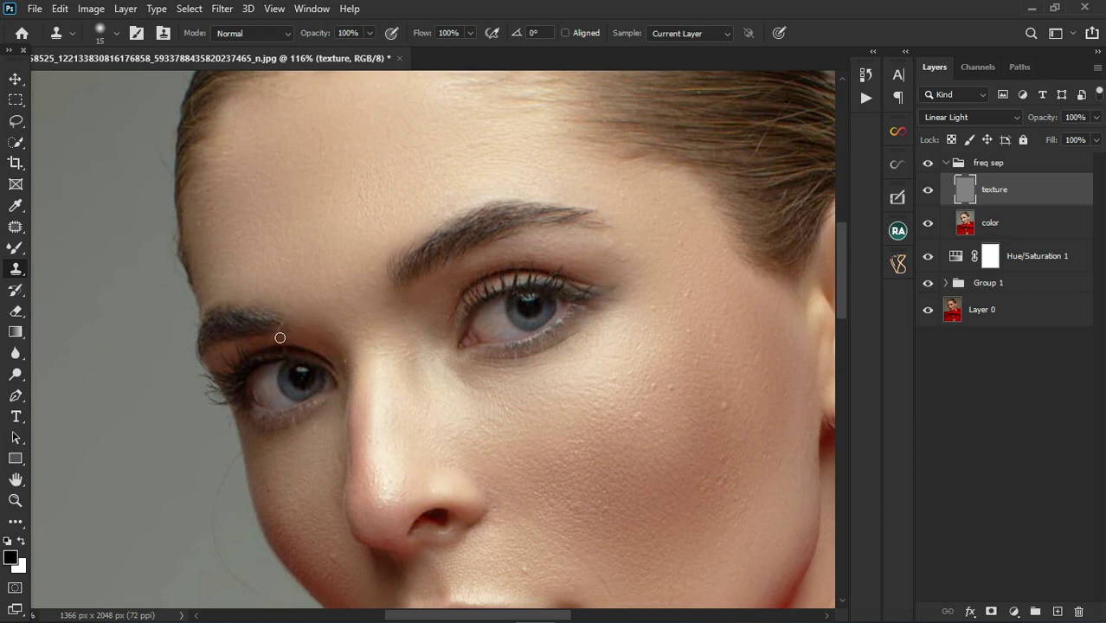
# - Clone clean skin texture over the small bumps on the cheek, below the eye and beside the nostril
pyautogui.scroll(2, 677, 412)
pyautogui.click(672, 391)
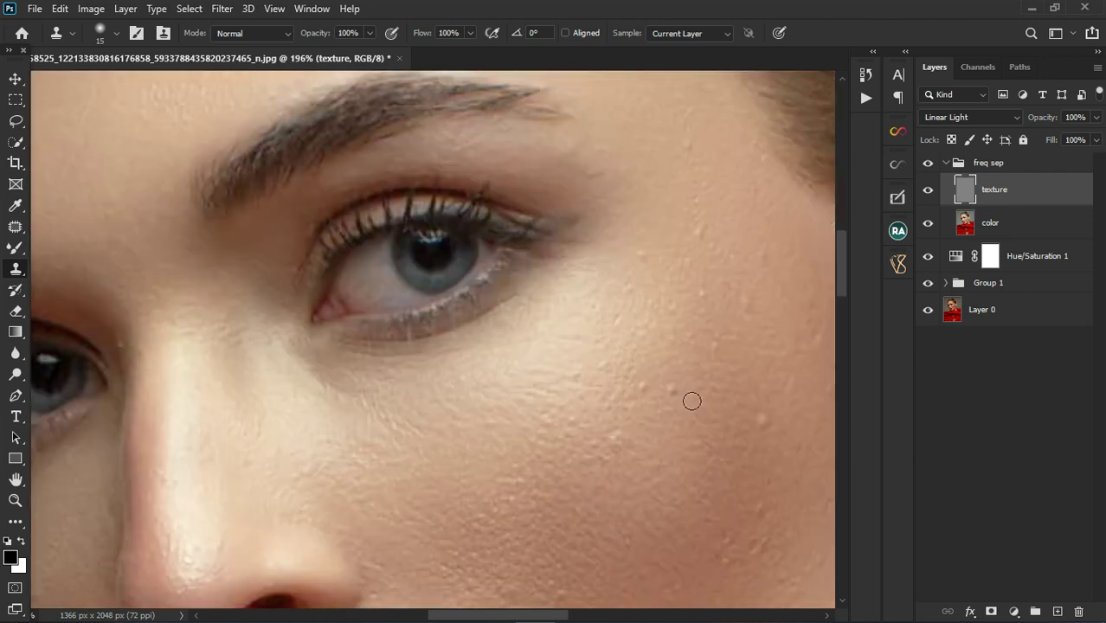
pyautogui.click(642, 387)
pyautogui.click(616, 436)
pyautogui.moveTo(583, 399); pyautogui.dragTo(595, 380)
pyautogui.scroll(-3, 738, 320)
pyautogui.scroll(4, 778, 464)
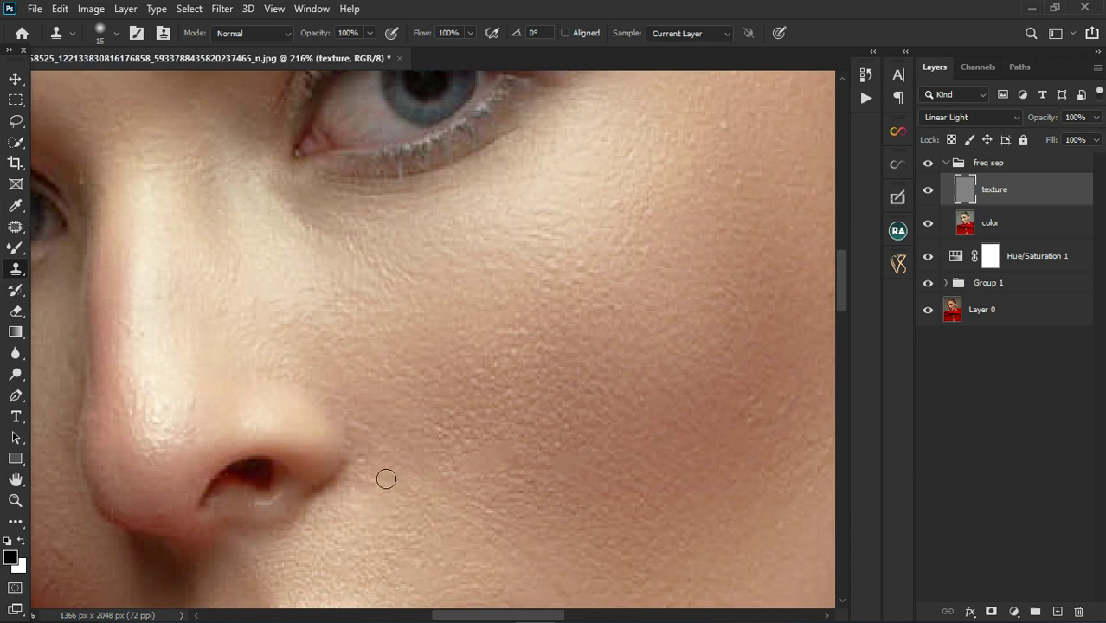
pyautogui.moveTo(384, 477); pyautogui.dragTo(381, 457)
pyautogui.scroll(-3, 440, 368)
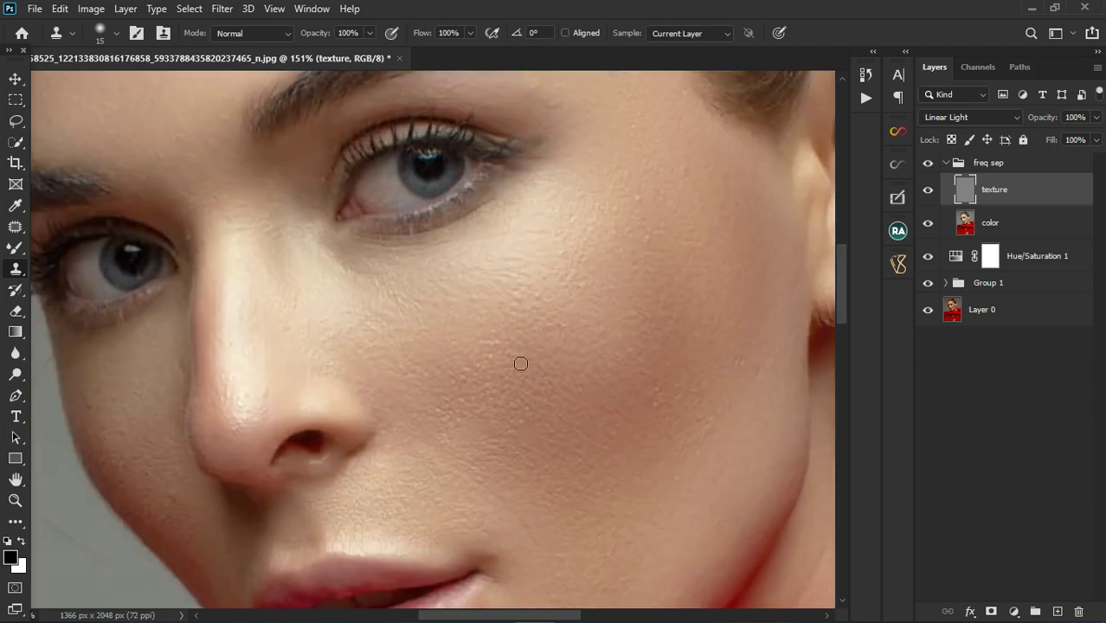
# - Remove the small blemishes on the chin and lower cheek with the Clone Stamp at size 15
pyautogui.scroll(-2, 518, 362)
pyautogui.scroll(-2, 505, 288)
pyautogui.scroll(5, 486, 501)
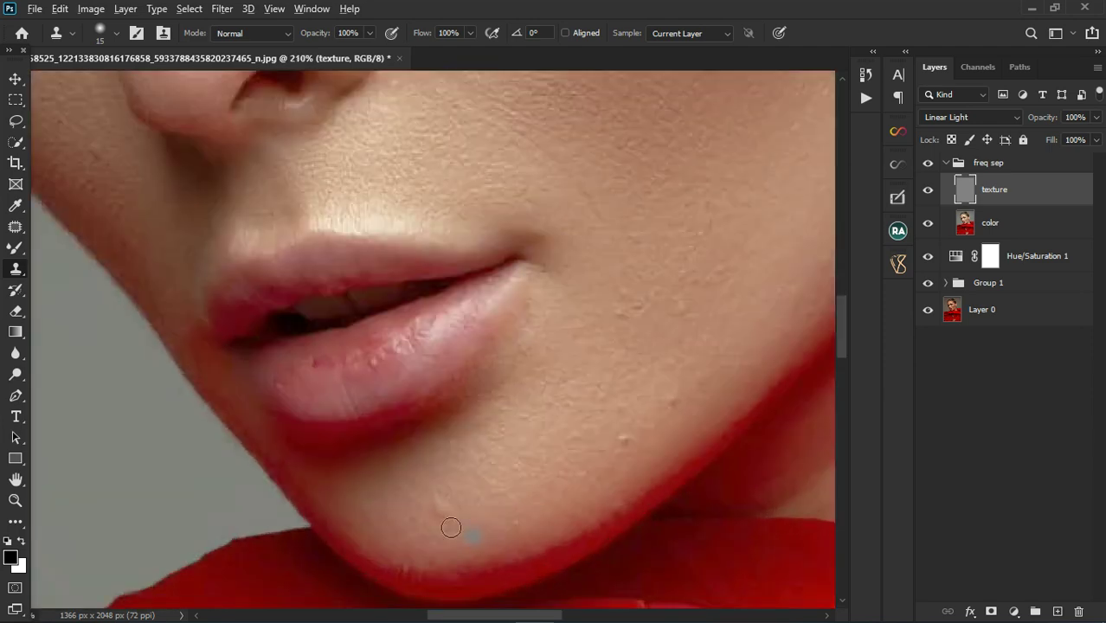
pyautogui.click(622, 438)
pyautogui.scroll(-5, 432, 225)
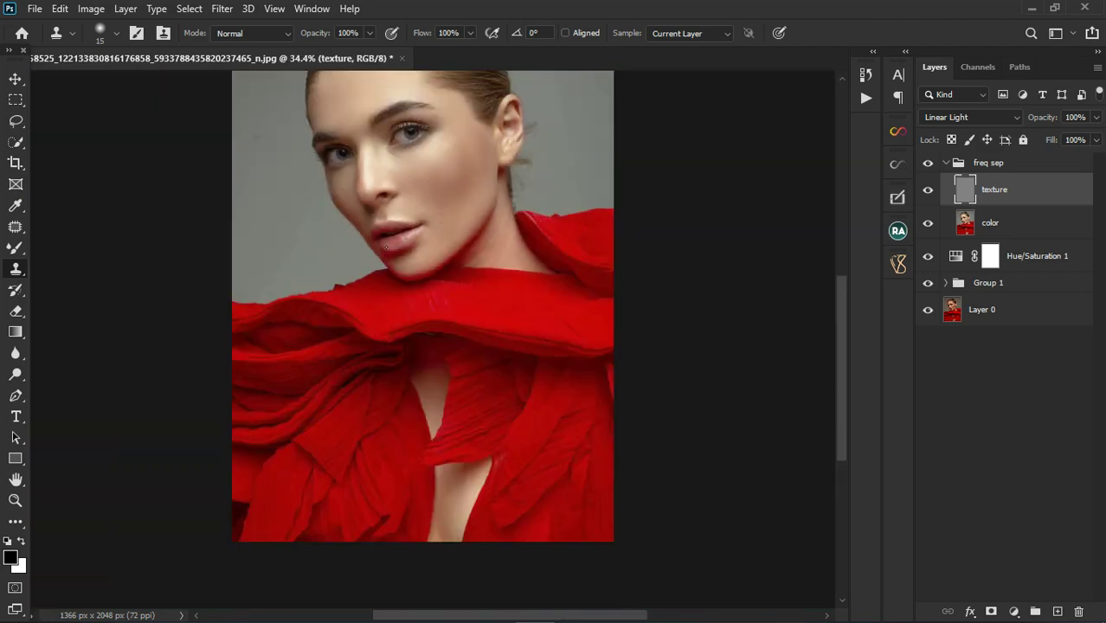
# - Touch up the remaining bumps on the upper forehead with the Clone Stamp and check the retouched face
pyautogui.scroll(-1, 350, 199)
pyautogui.scroll(4, 349, 201)
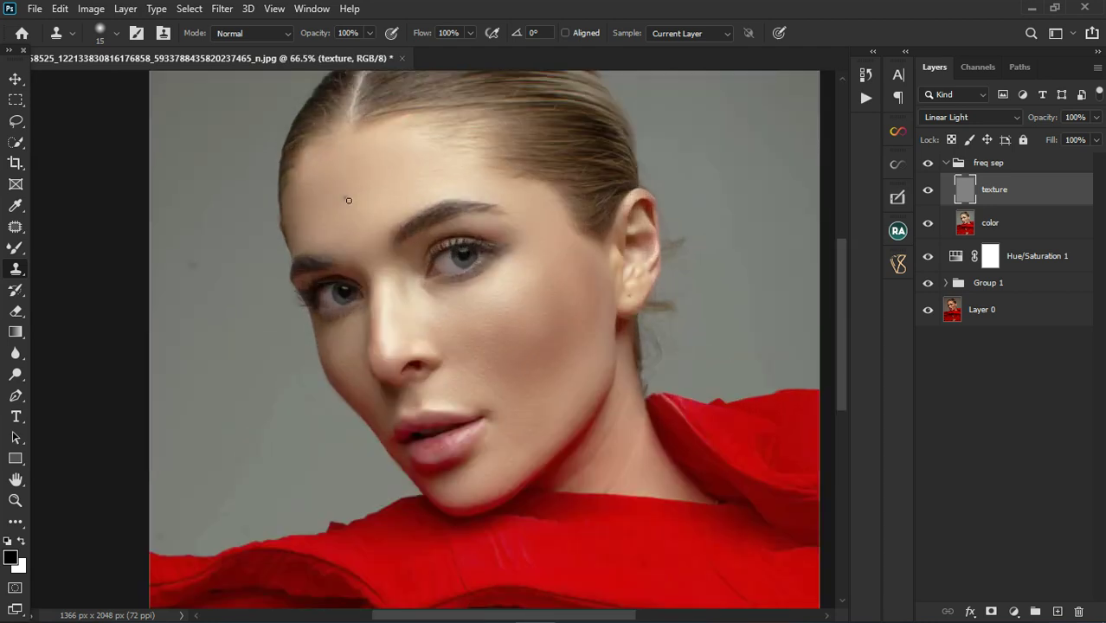
pyautogui.scroll(2, 348, 201)
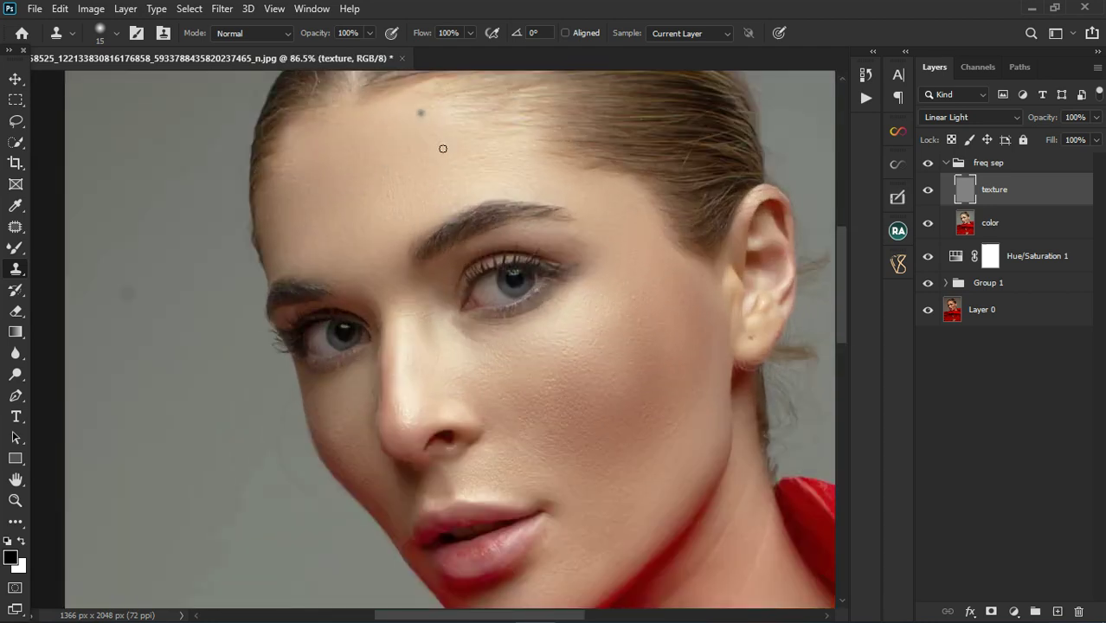
pyautogui.scroll(-1, 454, 182)
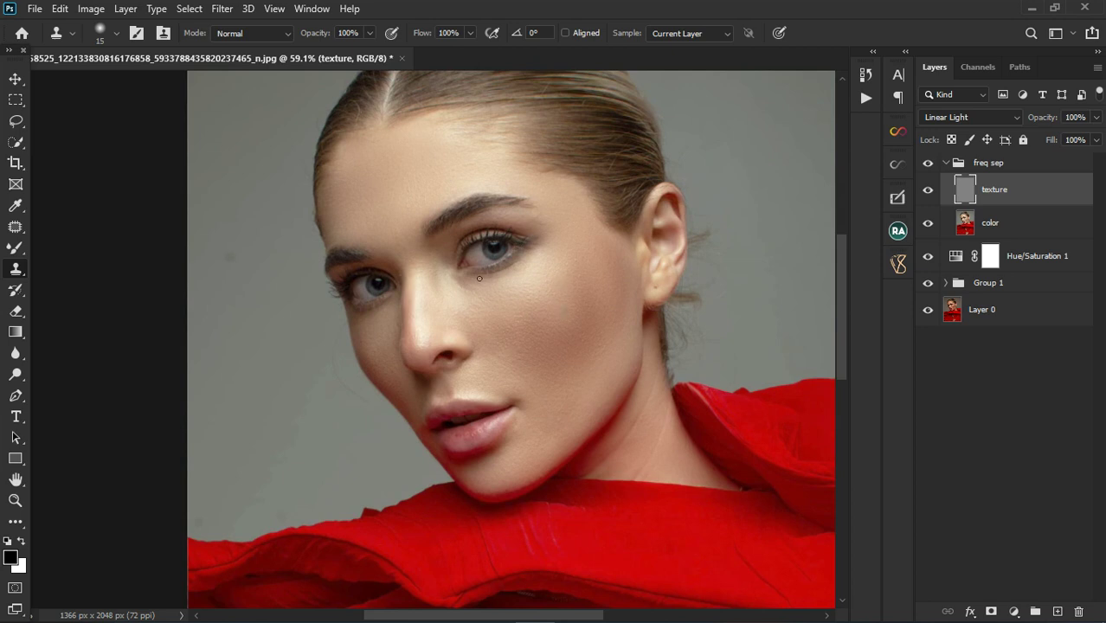
pyautogui.scroll(-1, 478, 278)
pyautogui.scroll(2, 476, 277)
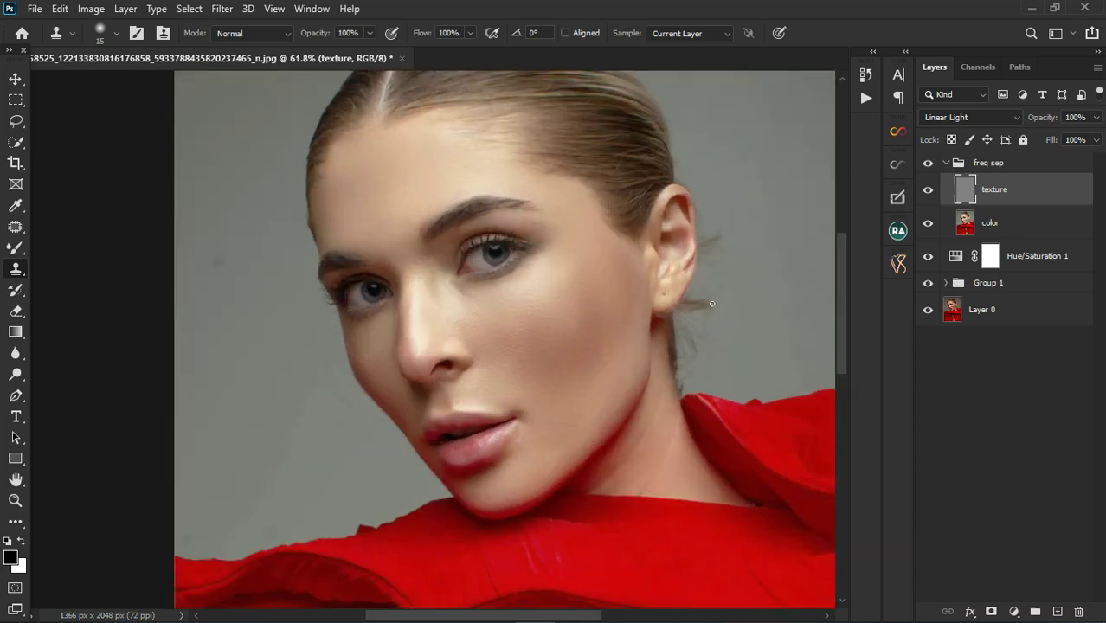
# - Add two empty layers, keeping one at the top inside the freq sep group and placing the other above the group
pyautogui.click(1042, 162)
pyautogui.click(1058, 611)
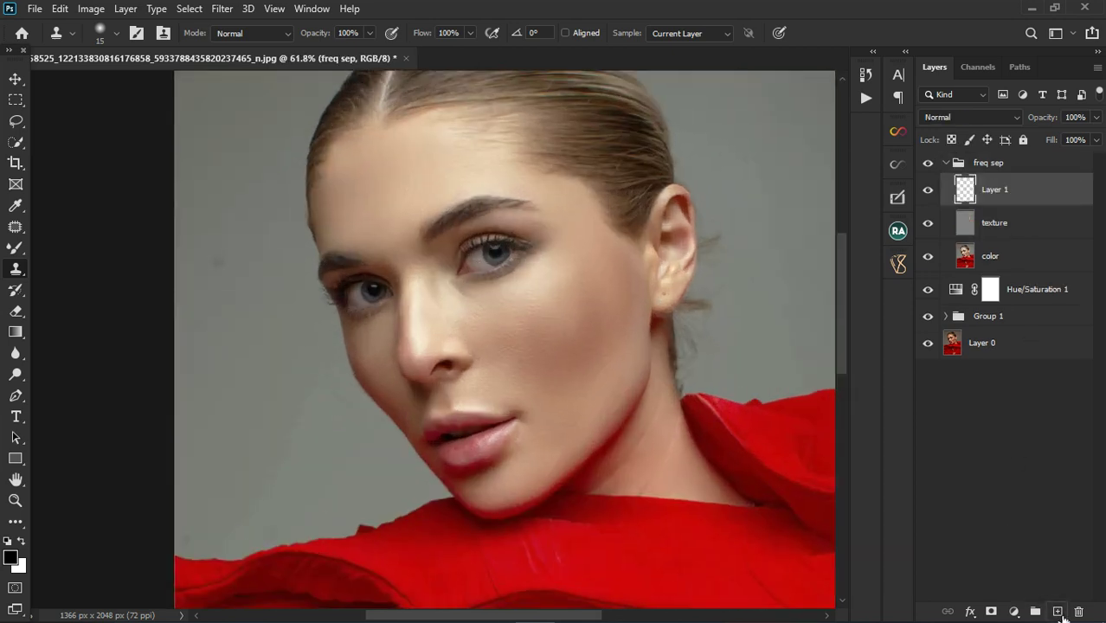
pyautogui.click(1057, 611)
pyautogui.moveTo(1024, 205); pyautogui.dragTo(1028, 161)
pyautogui.scroll(-3, 640, 329)
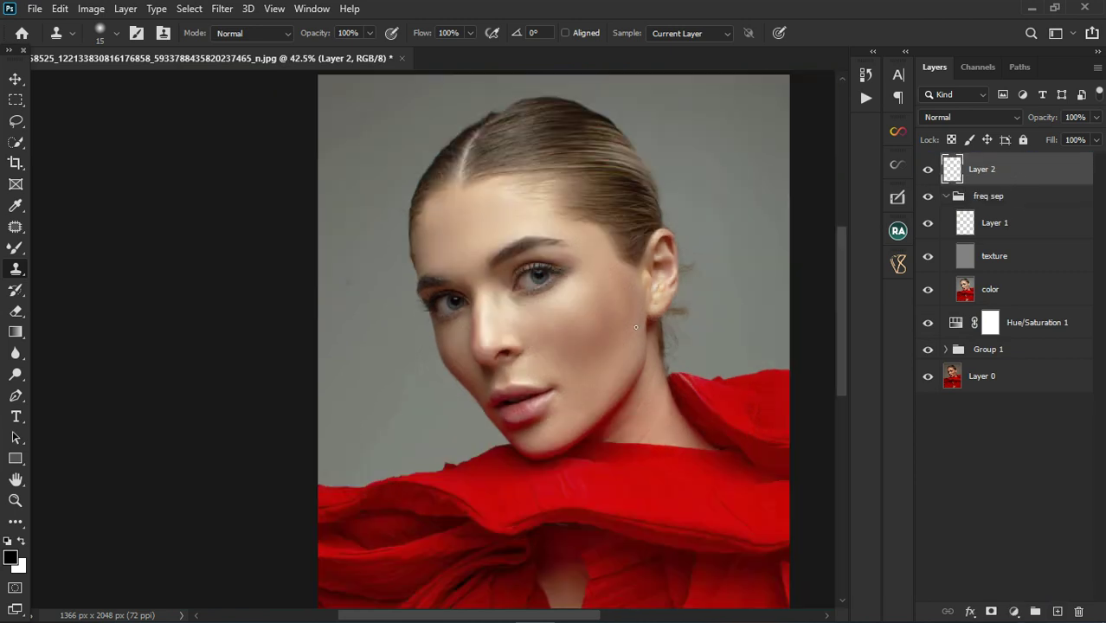
pyautogui.rightClick(15, 268)
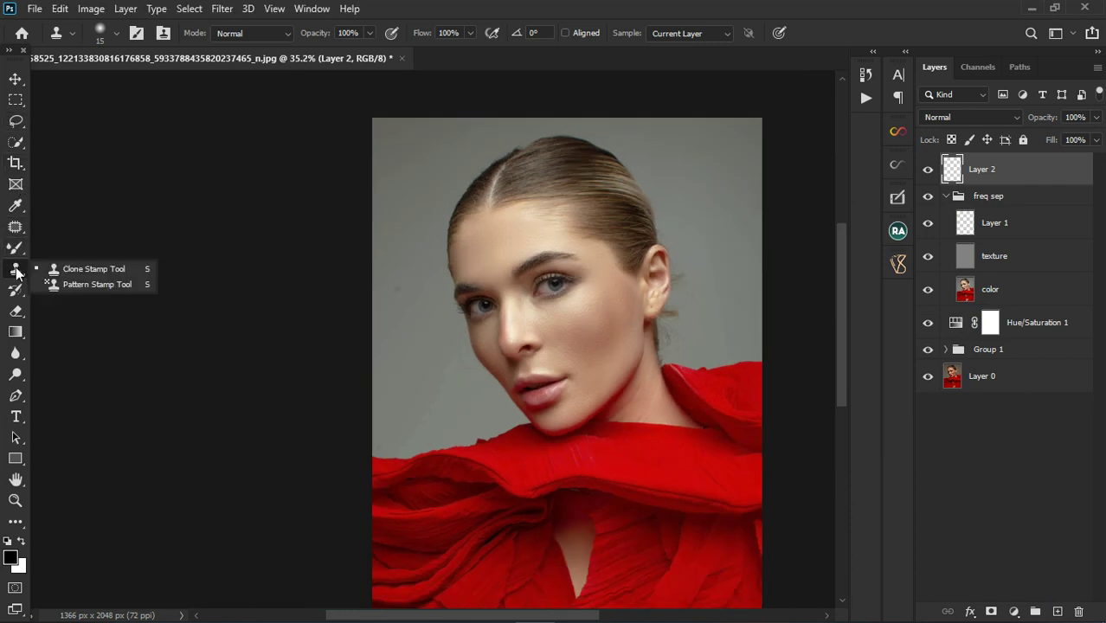
pyautogui.click(95, 267)
pyautogui.scroll(2, 722, 302)
pyautogui.scroll(1, 722, 302)
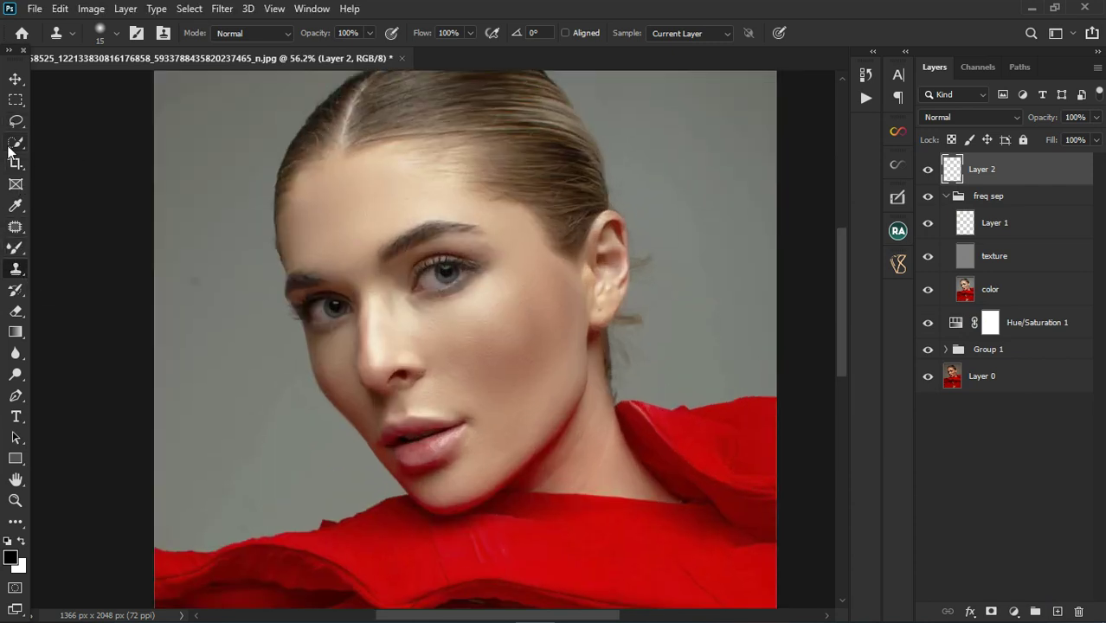
pyautogui.click(16, 121)
pyautogui.scroll(4, 674, 277)
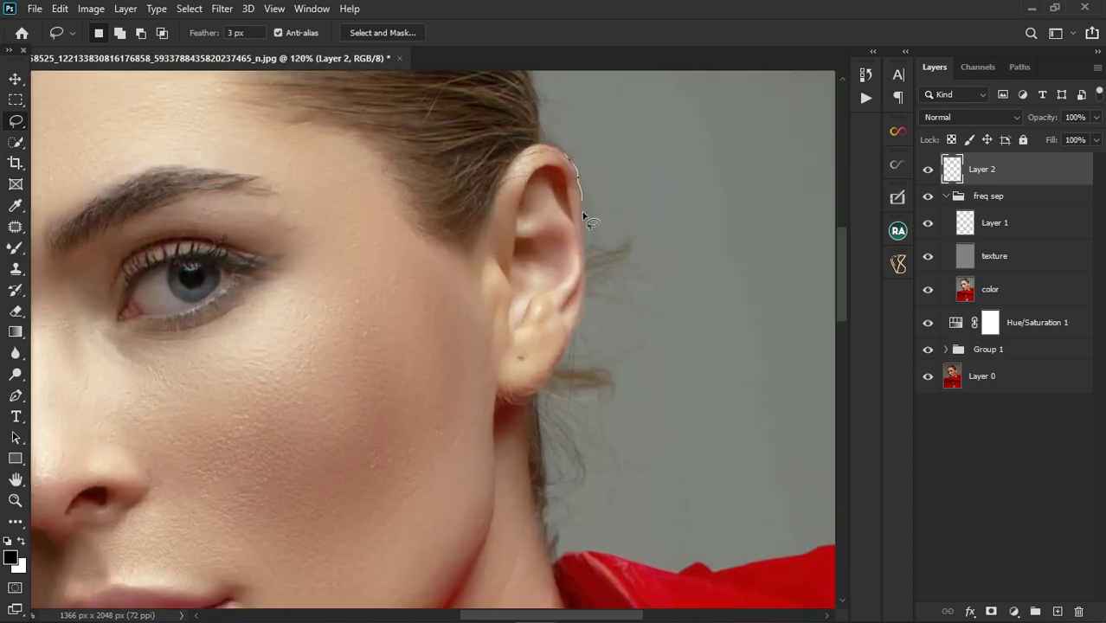
pyautogui.moveTo(582, 215); pyautogui.dragTo(585, 266)
pyautogui.moveTo(566, 367); pyautogui.dragTo(537, 430)
pyautogui.moveTo(546, 479)
pyautogui.mouseDown()
pyautogui.moveTo(559, 546)
pyautogui.moveTo(608, 541)
pyautogui.moveTo(711, 472)
pyautogui.moveTo(788, 291)
pyautogui.moveTo(727, 151)
pyautogui.moveTo(615, 105)
pyautogui.moveTo(555, 136)
pyautogui.mouseUp()
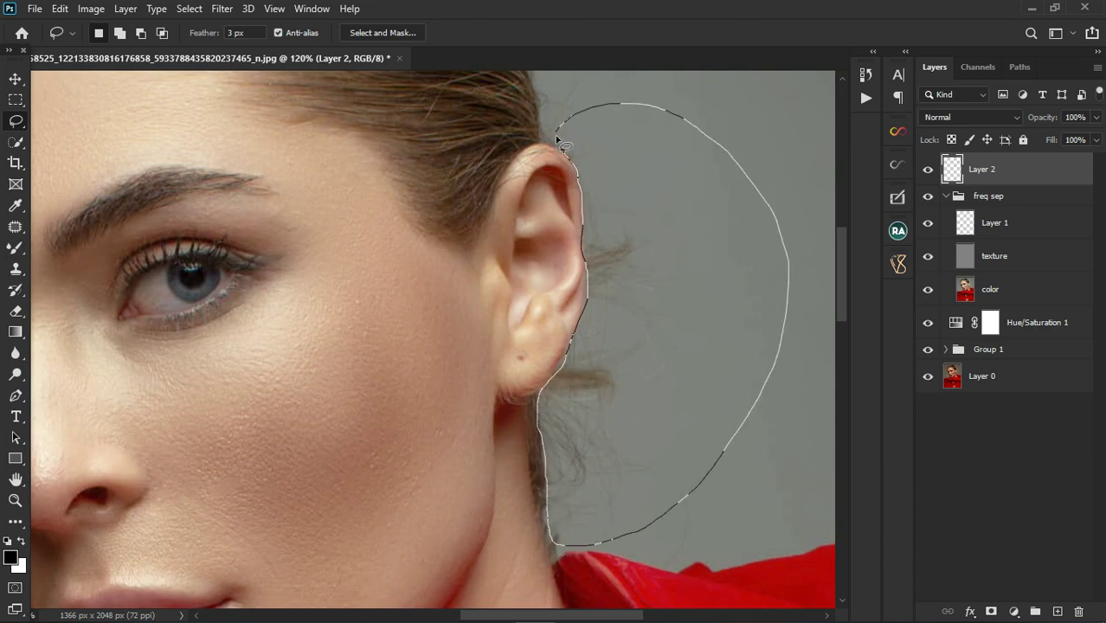
pyautogui.hotkey('ctrl', 'd')
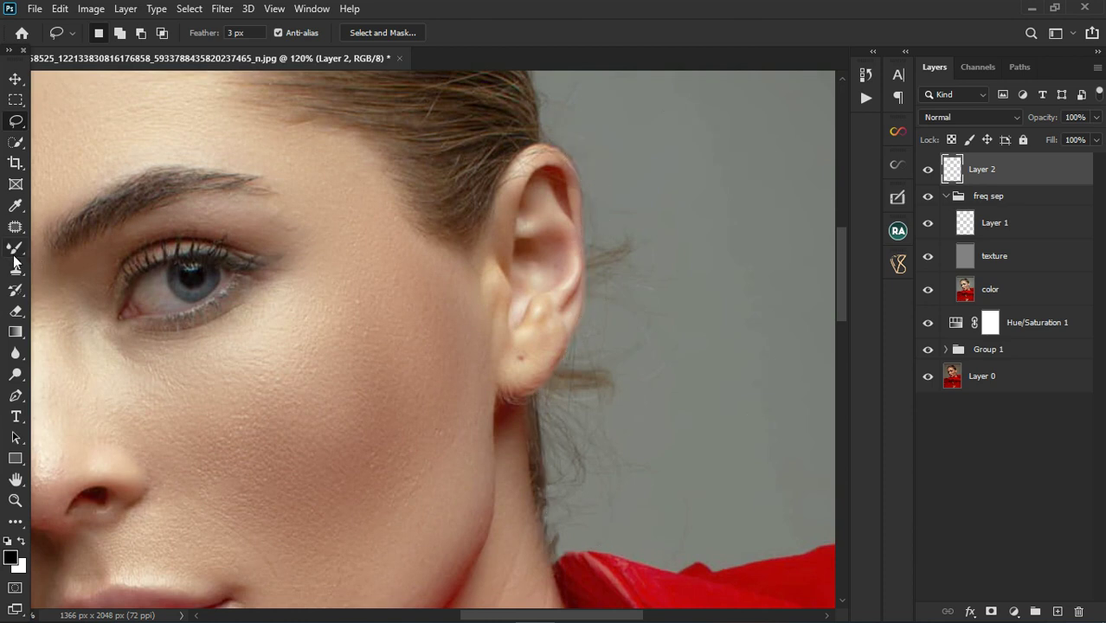
# - Hide the empty Layer 2 and stamp all visible layers into a new merged layer above the freq sep group
pyautogui.click(16, 269)
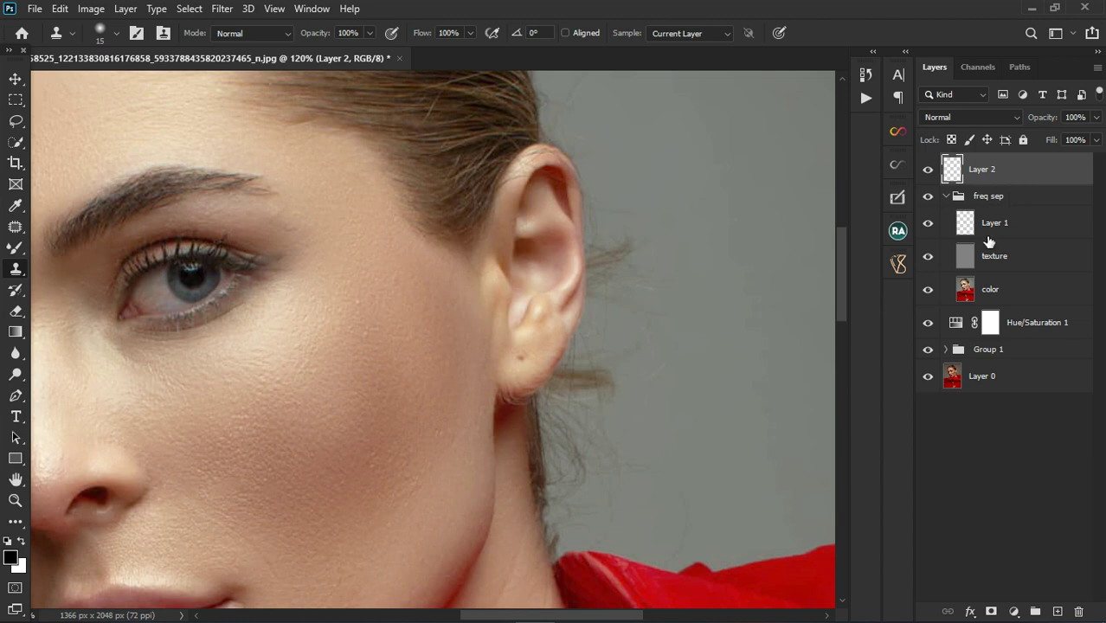
pyautogui.click(1017, 294)
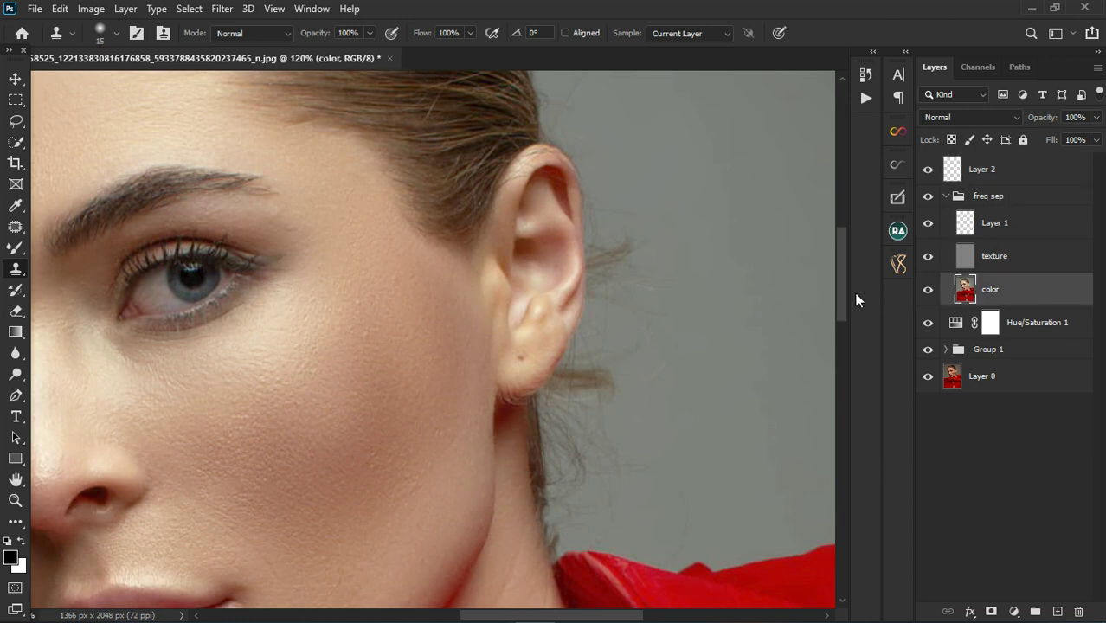
pyautogui.click(1039, 381)
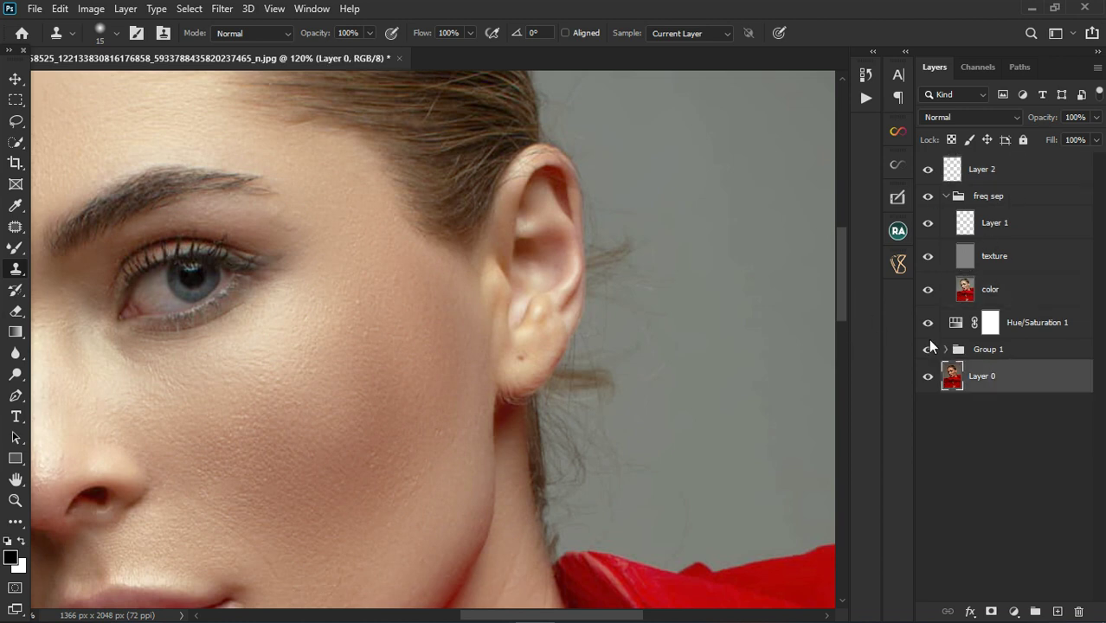
pyautogui.click(1014, 177)
pyautogui.click(1014, 196)
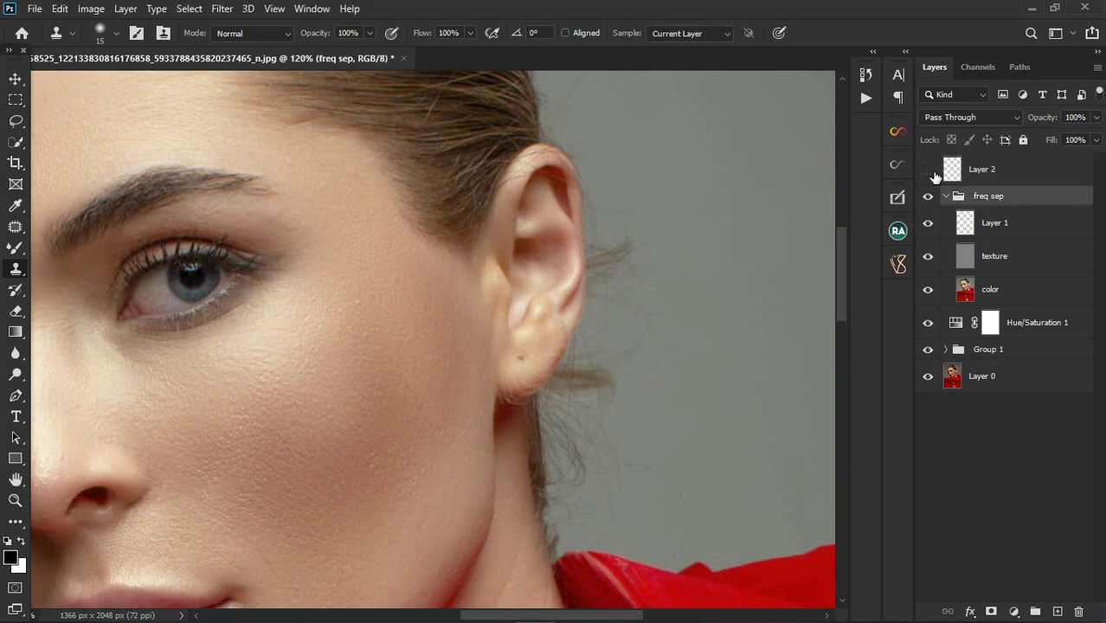
pyautogui.hotkey('ctrl', 'shift', 'alt', 'e')
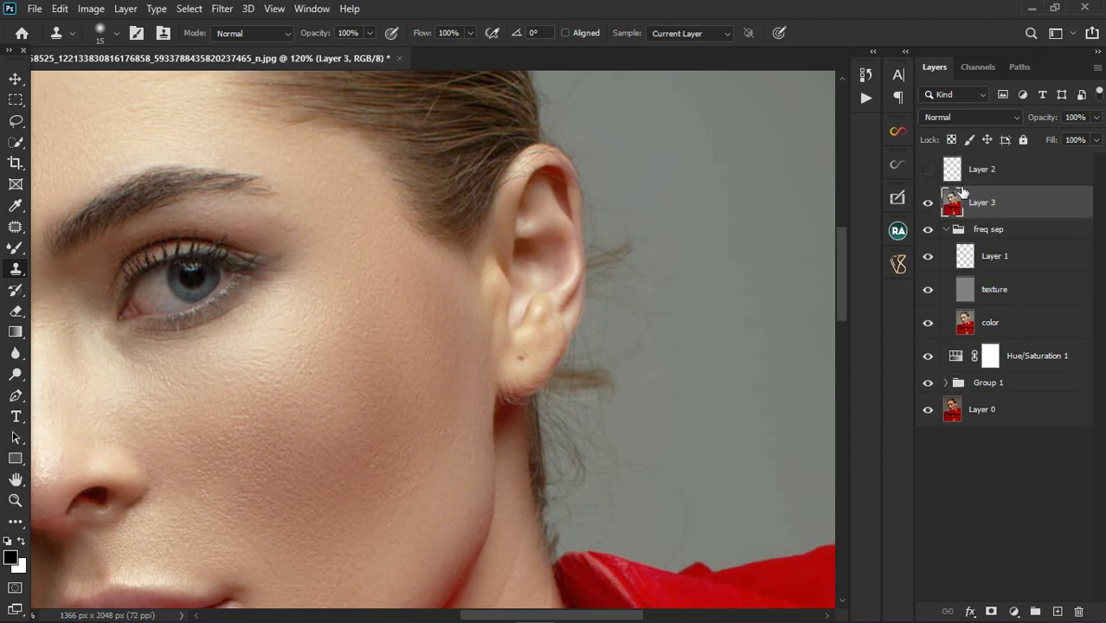
# - Lasso the background with the stray hairs behind the ear, following the edge of the ear and neck with a 3 px feather
pyautogui.click(20, 121)
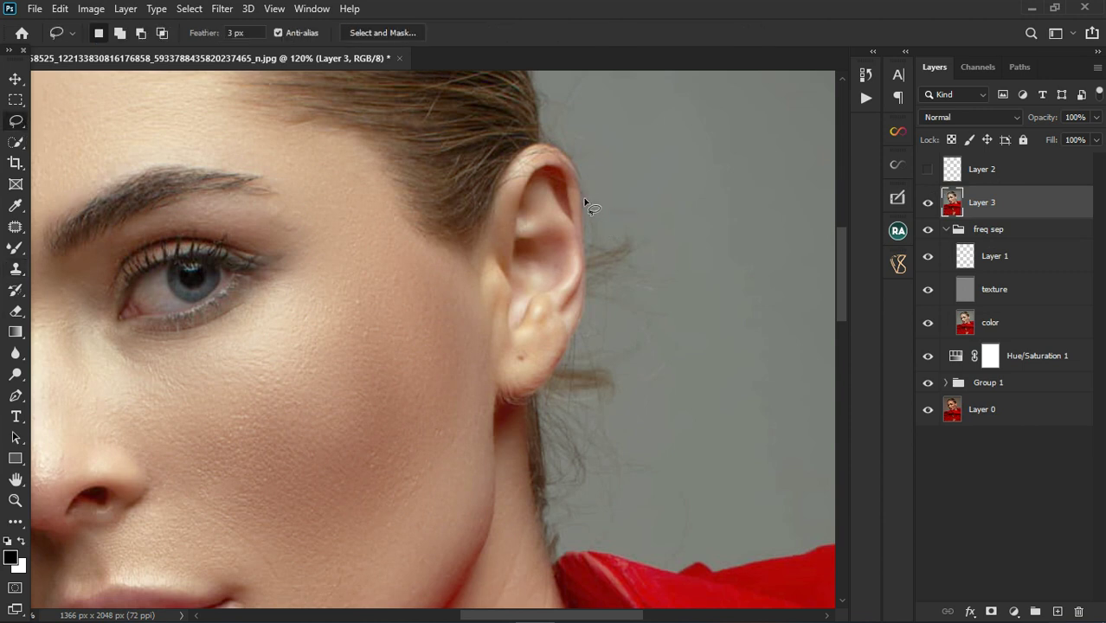
pyautogui.moveTo(585, 247); pyautogui.dragTo(573, 344)
pyautogui.moveTo(538, 403)
pyautogui.mouseDown()
pyautogui.moveTo(544, 487)
pyautogui.moveTo(563, 523)
pyautogui.moveTo(641, 519)
pyautogui.moveTo(743, 442)
pyautogui.moveTo(757, 273)
pyautogui.moveTo(718, 176)
pyautogui.moveTo(603, 167)
pyautogui.moveTo(584, 192)
pyautogui.mouseUp()
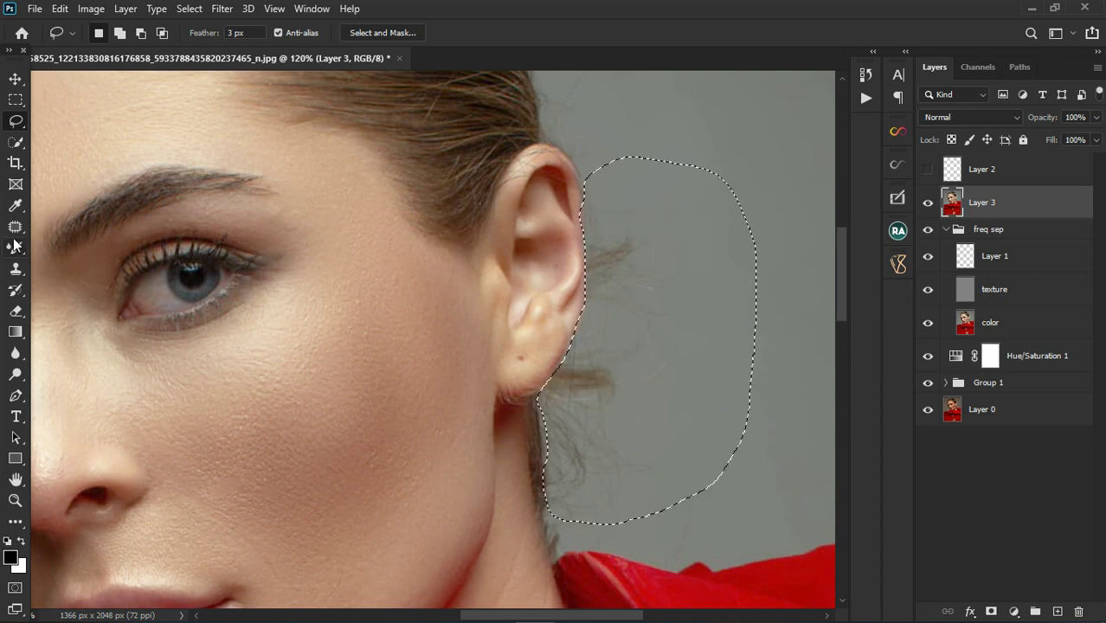
# - Clone clean gray background over the stray hairs inside the selection with the Clone Stamp at size 60
pyautogui.click(15, 269)
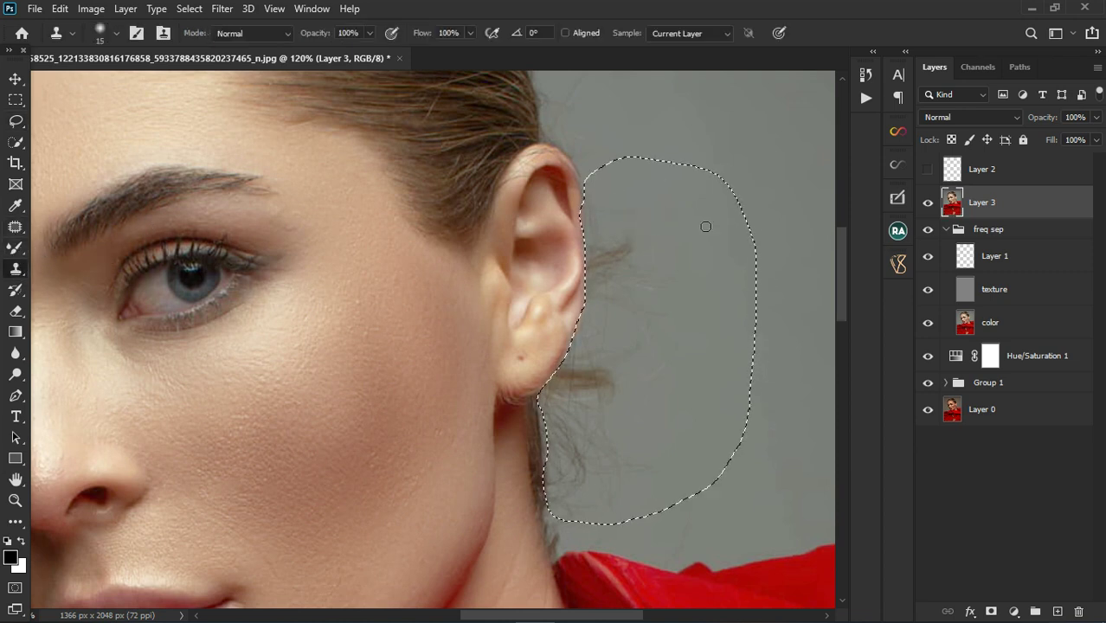
pyautogui.press(']')
pyautogui.press(']')
pyautogui.press(']')
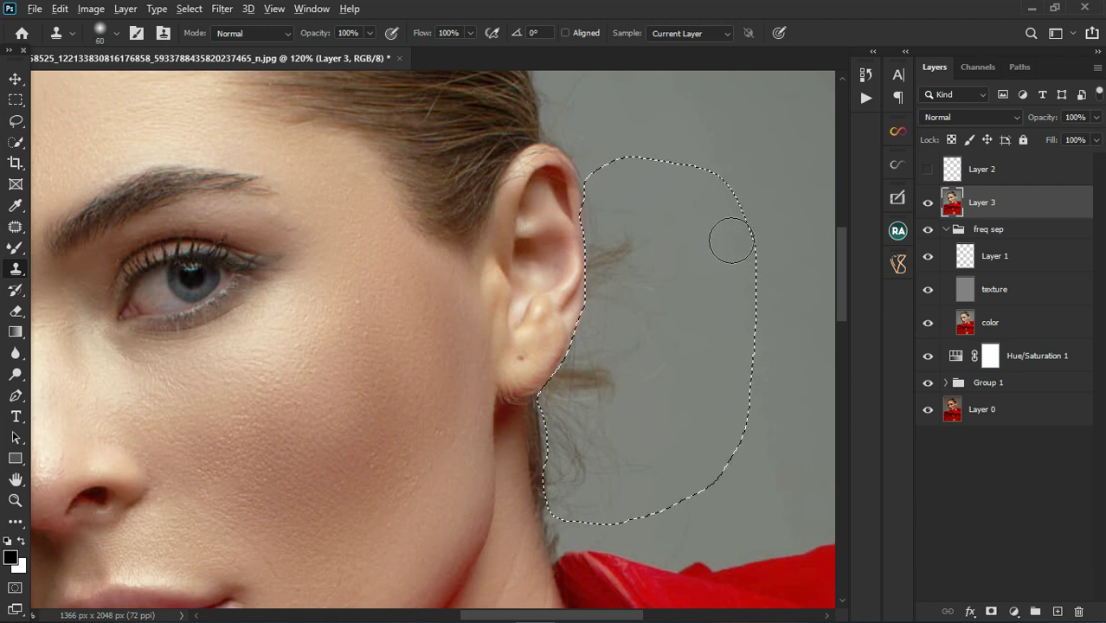
pyautogui.keyDown('alt'); pyautogui.click(716, 225); pyautogui.keyUp('alt')
pyautogui.moveTo(645, 244)
pyautogui.mouseDown()
pyautogui.moveTo(588, 464)
pyautogui.moveTo(609, 447)
pyautogui.moveTo(615, 455)
pyautogui.moveTo(584, 527)
pyautogui.moveTo(623, 523)
pyautogui.mouseUp()
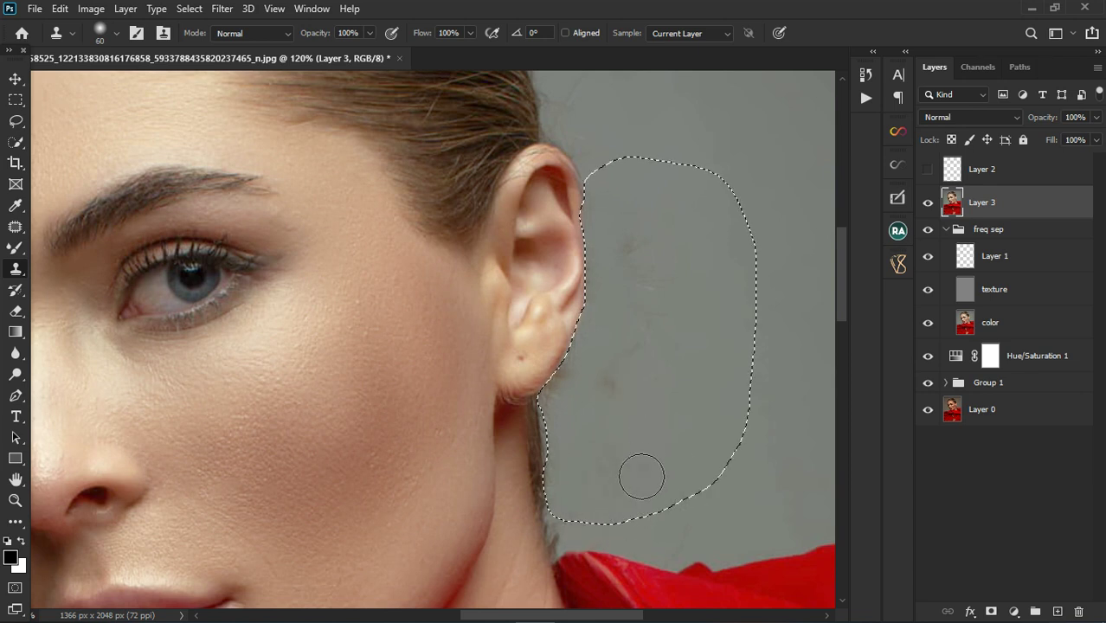
pyautogui.moveTo(666, 242)
pyautogui.mouseDown()
pyautogui.moveTo(635, 218)
pyautogui.moveTo(615, 282)
pyautogui.moveTo(610, 366)
pyautogui.moveTo(560, 482)
pyautogui.moveTo(563, 513)
pyautogui.mouseUp()
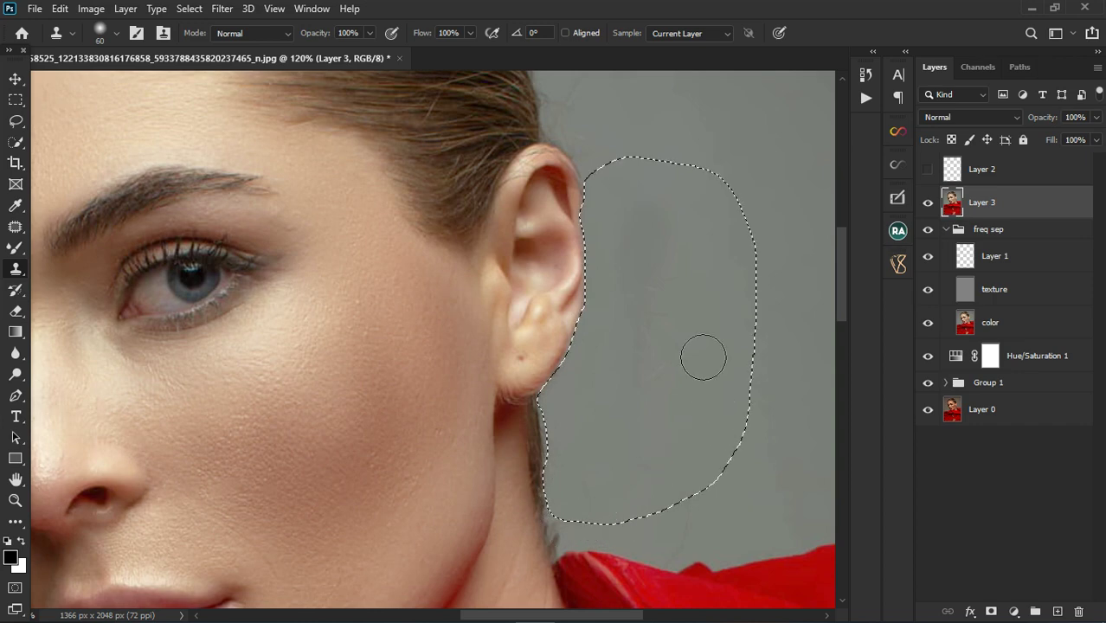
pyautogui.scroll(-2, 692, 306)
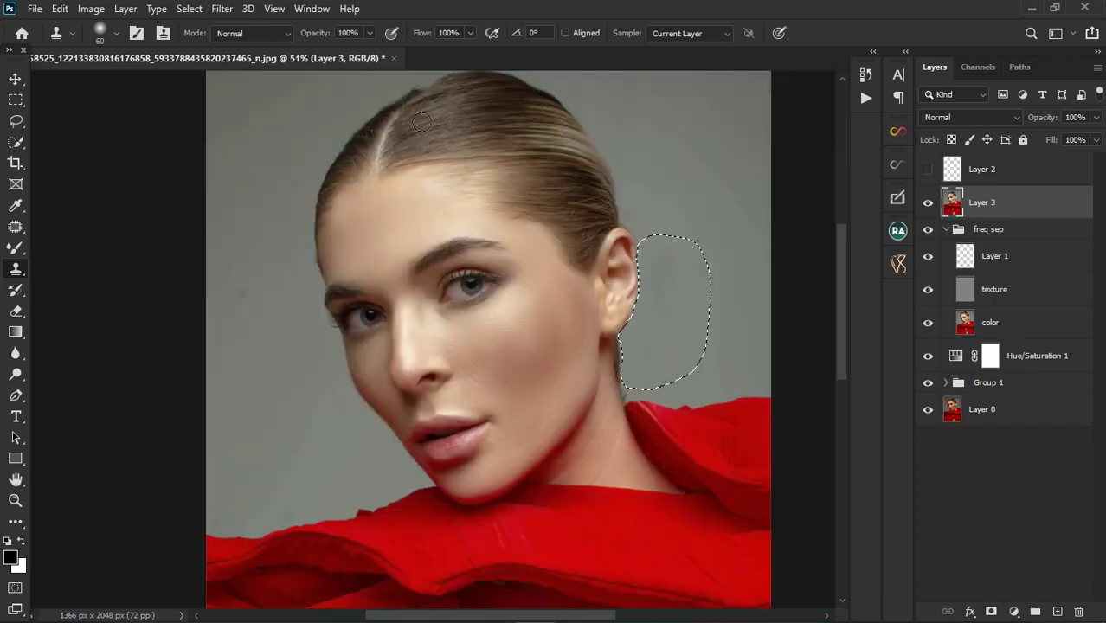
# - Clear the selection and clone clean background over the stray hair beside the far cheek
pyautogui.scroll(5, 313, 363)
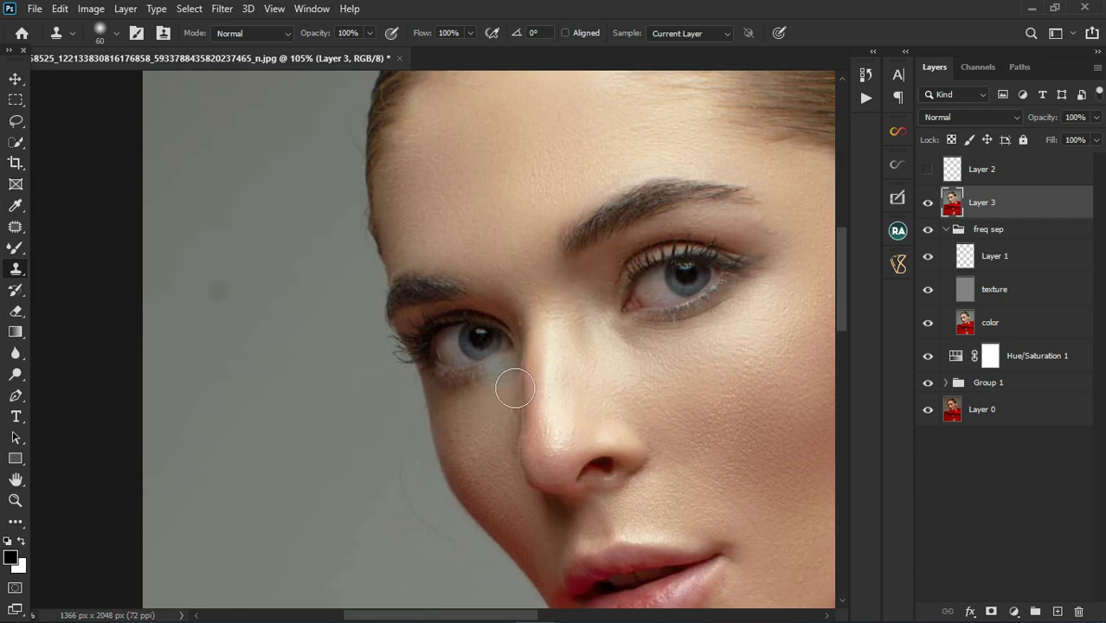
pyautogui.keyDown('alt'); pyautogui.click(377, 439); pyautogui.keyUp('alt')
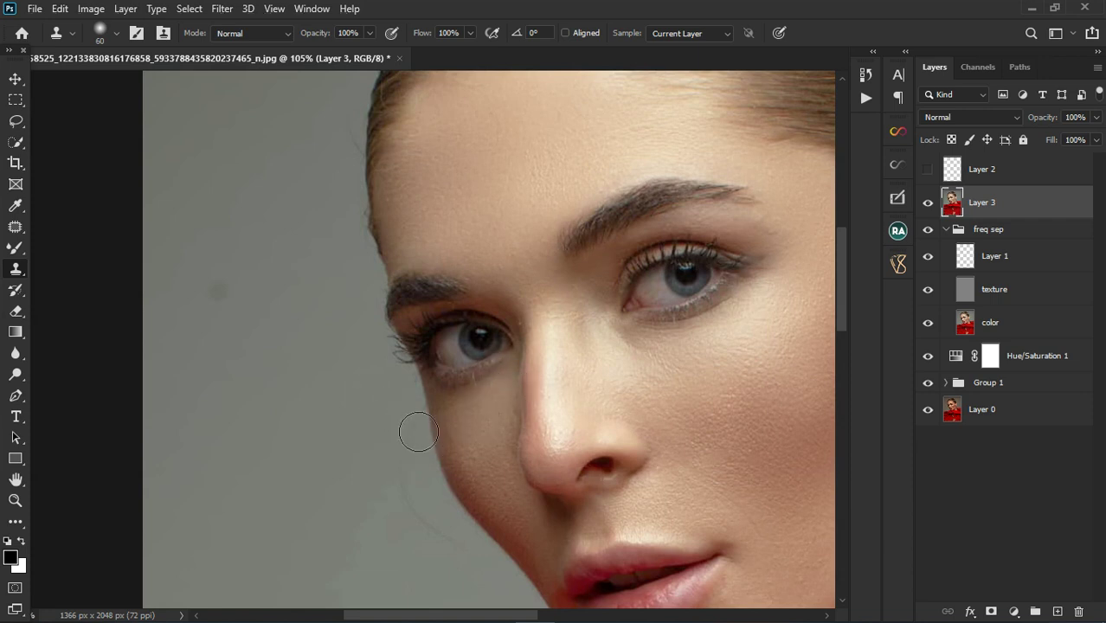
pyautogui.moveTo(415, 429)
pyautogui.mouseDown()
pyautogui.moveTo(426, 528)
pyautogui.moveTo(451, 554)
pyautogui.mouseUp()
pyautogui.scroll(-2, 360, 331)
pyautogui.scroll(-2, 360, 332)
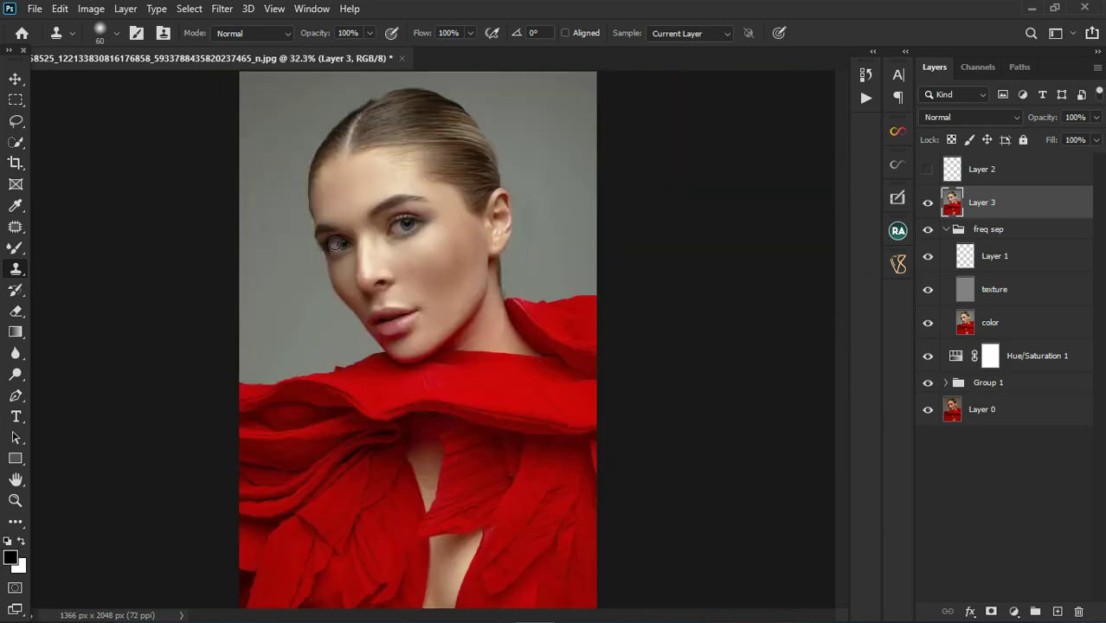
pyautogui.scroll(1, 257, 209)
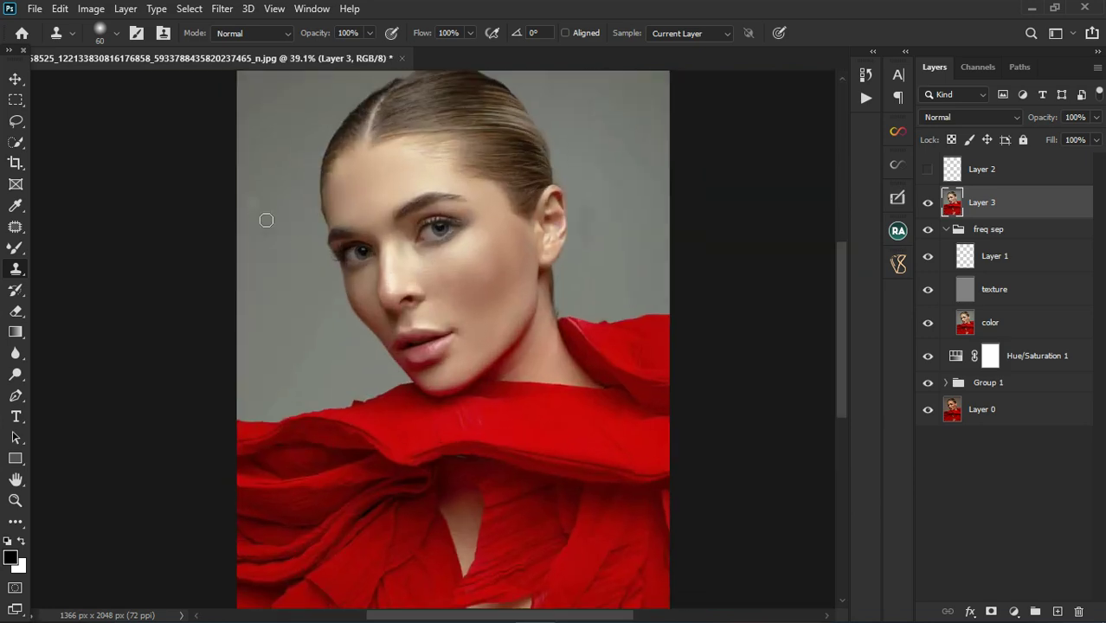
# - Delete the empty Layer 2 above the merged layer
pyautogui.click(930, 170)
pyautogui.click(1032, 173)
pyautogui.press('Delete')
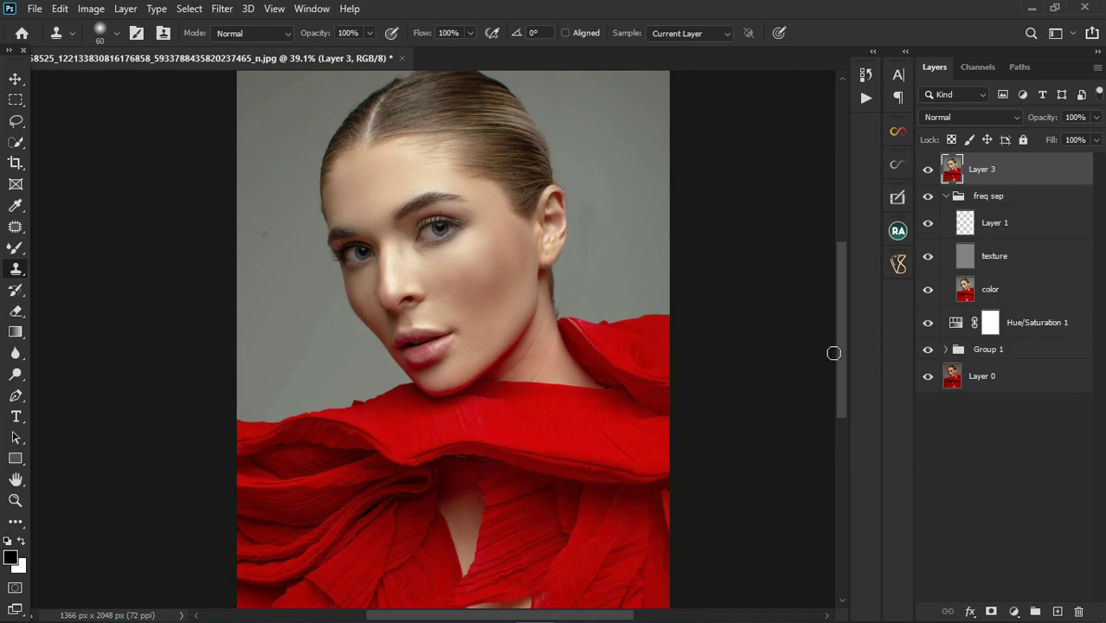
# - Add a Curves adjustment layer above the merged layer and invert its mask to black
pyautogui.click(1016, 613)
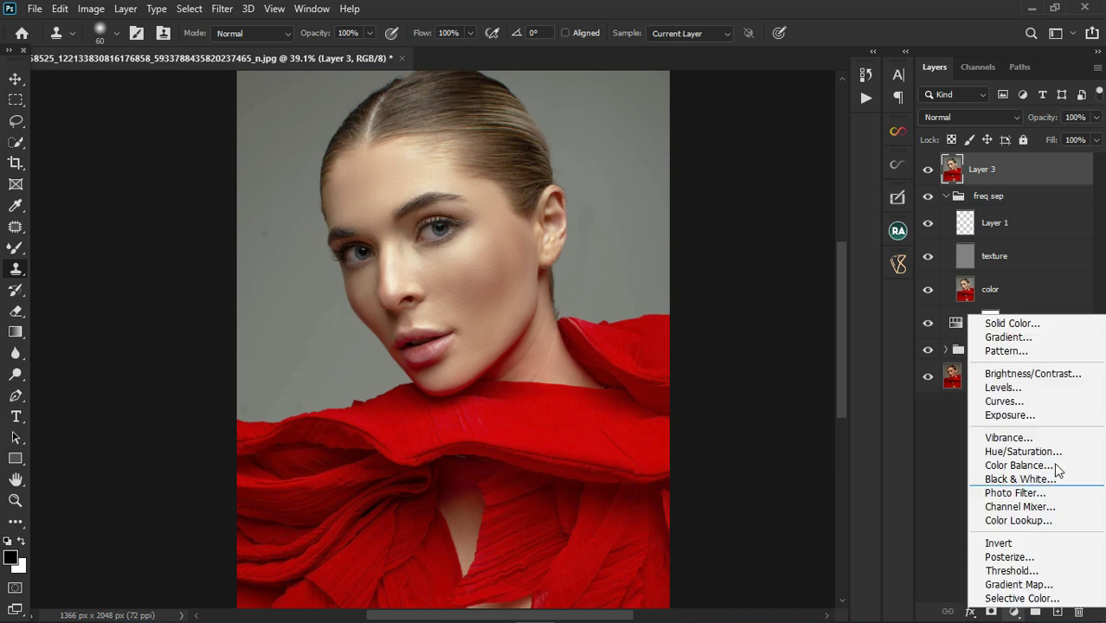
pyautogui.click(1033, 398)
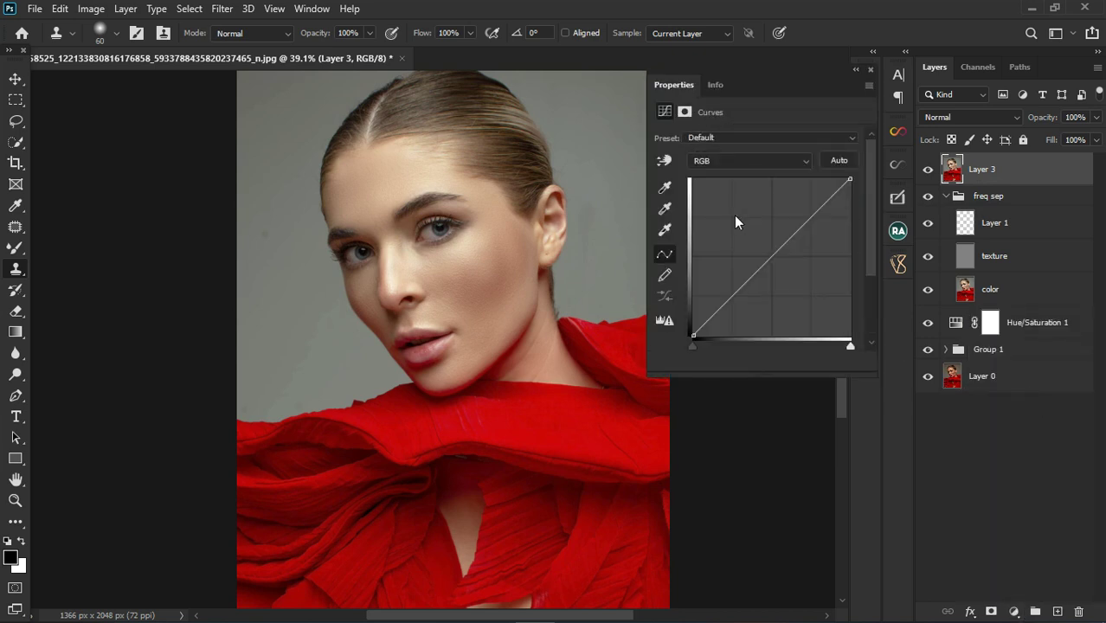
pyautogui.click(870, 67)
pyautogui.scroll(2, 405, 231)
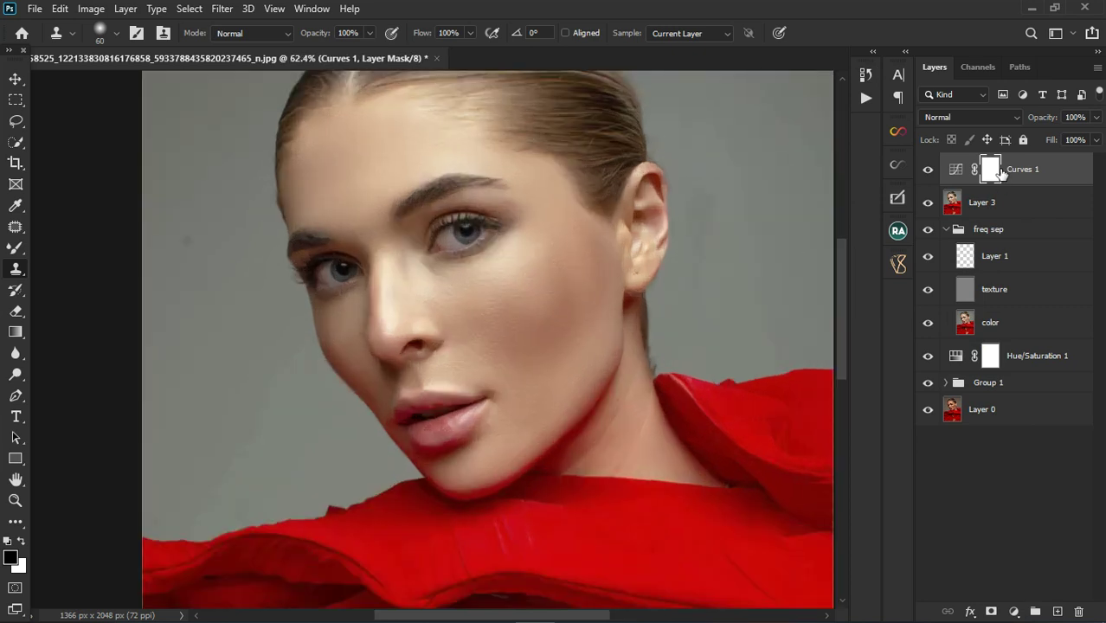
pyautogui.hotkey('ctrl', 'i')
# - Raise the RGB curve steeply and preview the brightening by inverting the layer mask to white and back to black
pyautogui.doubleClick(962, 172)
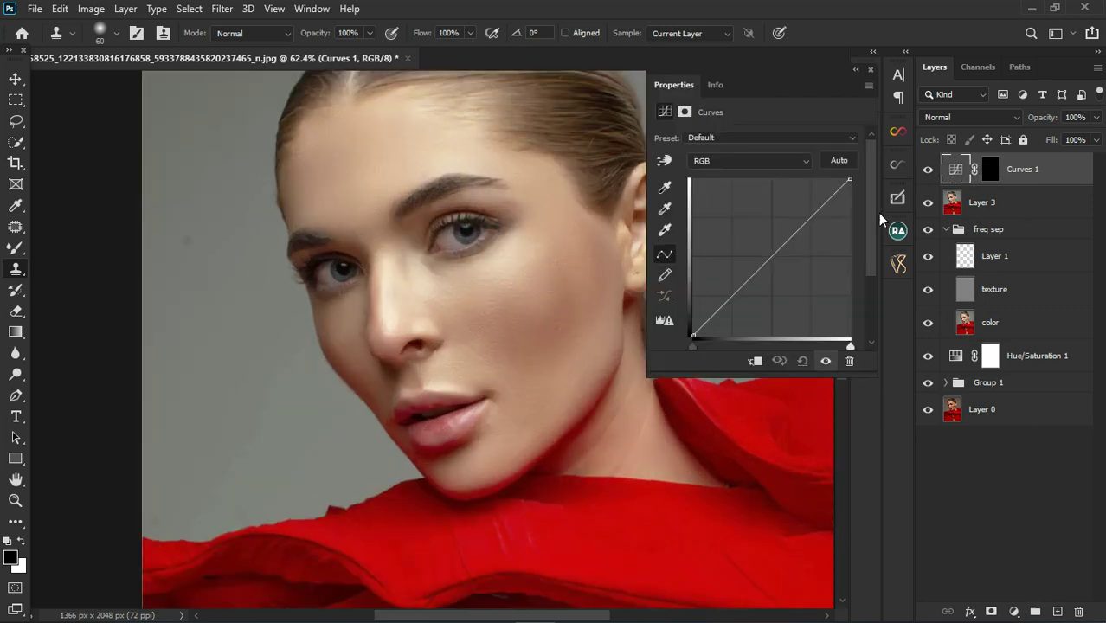
pyautogui.click(700, 343)
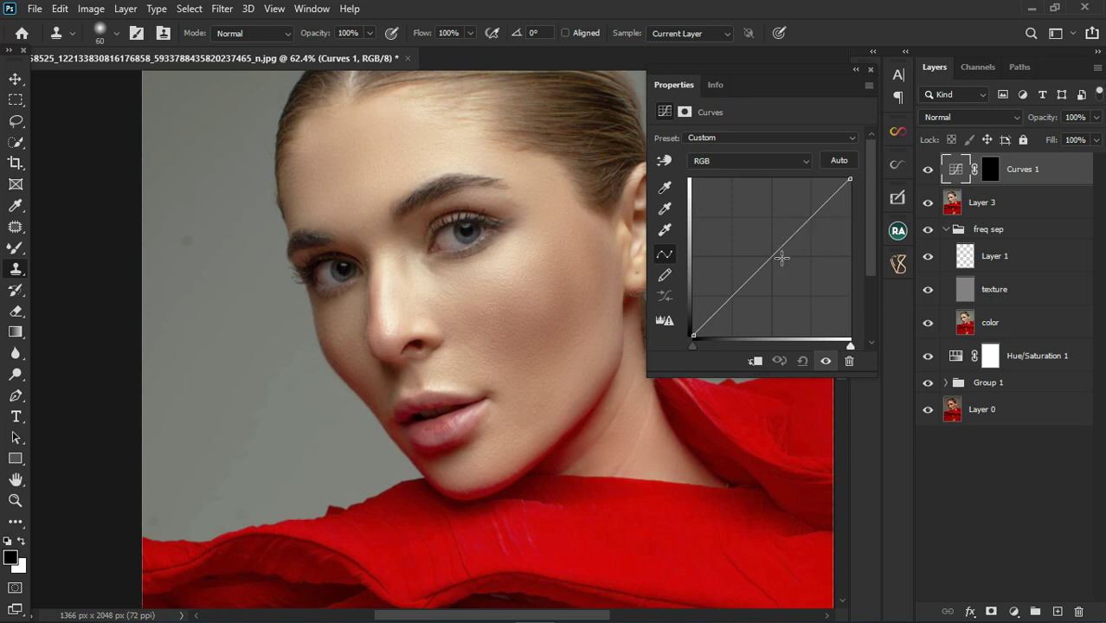
pyautogui.moveTo(781, 257); pyautogui.dragTo(742, 192)
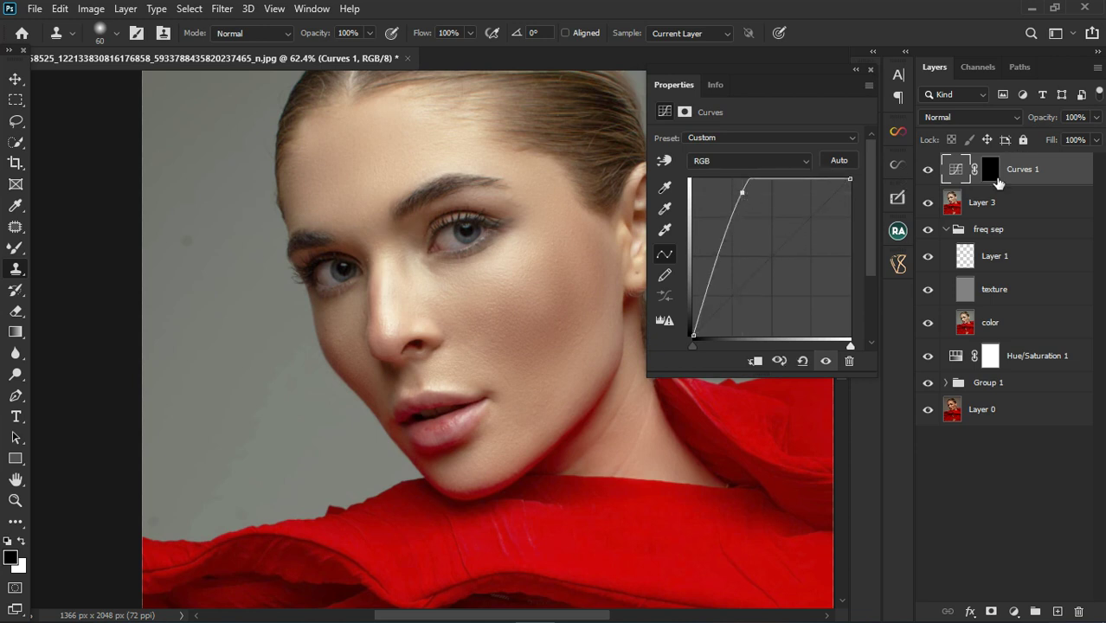
pyautogui.click(995, 176)
pyautogui.hotkey('ctrl', 'i')
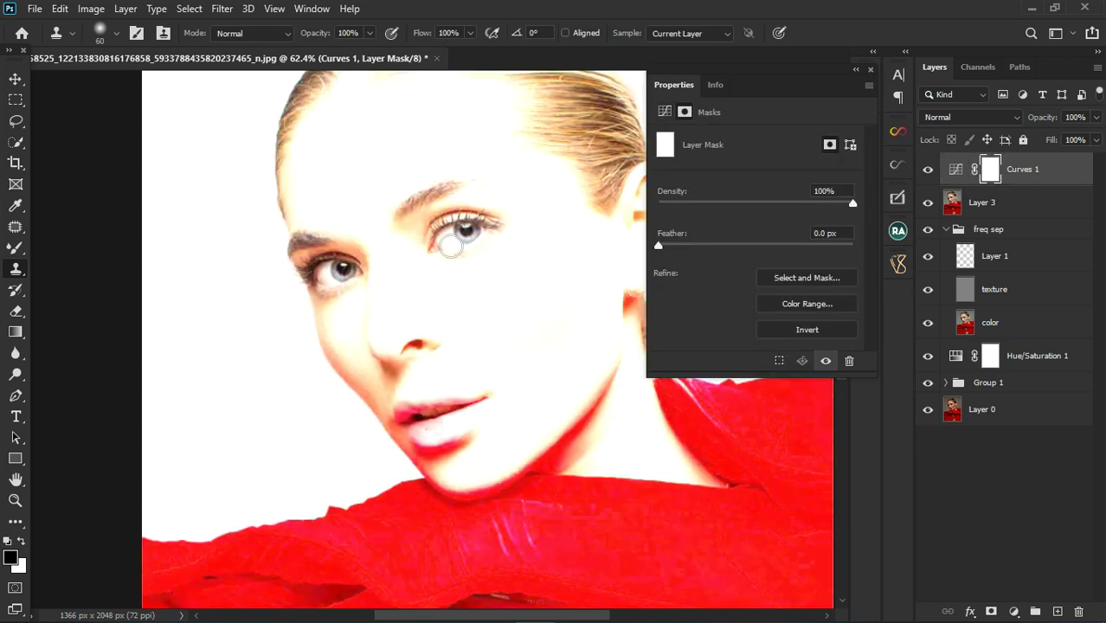
pyautogui.scroll(2, 463, 242)
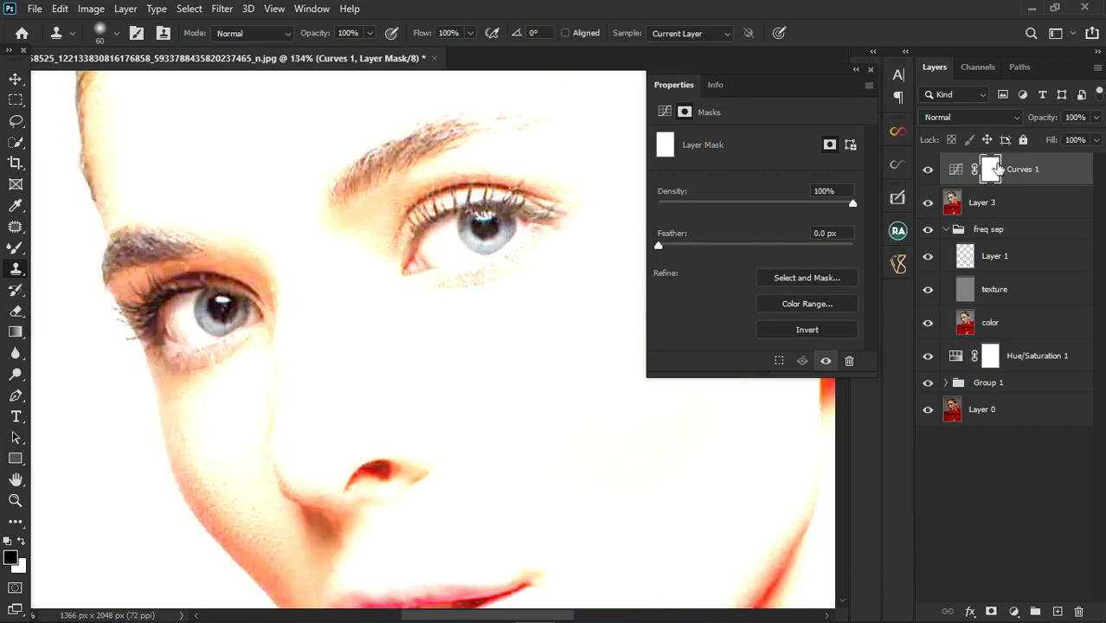
pyautogui.hotkey('ctrl', 'i')
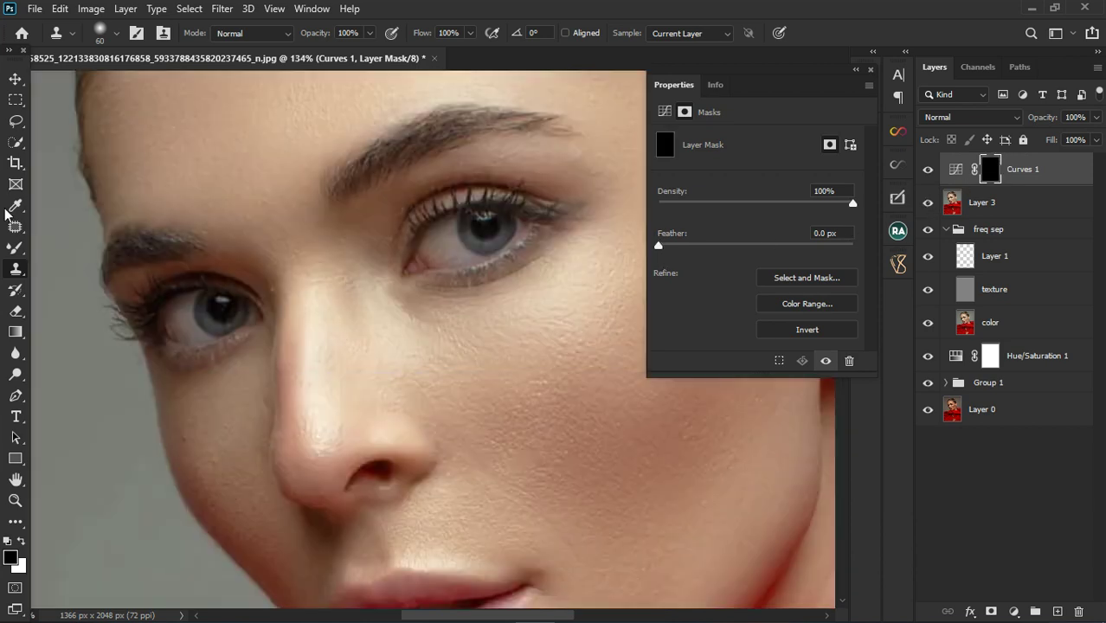
# - Paint white over both eyes on the Curves mask with a size 35 brush
pyautogui.moveTo(16, 251); pyautogui.dragTo(46, 248)
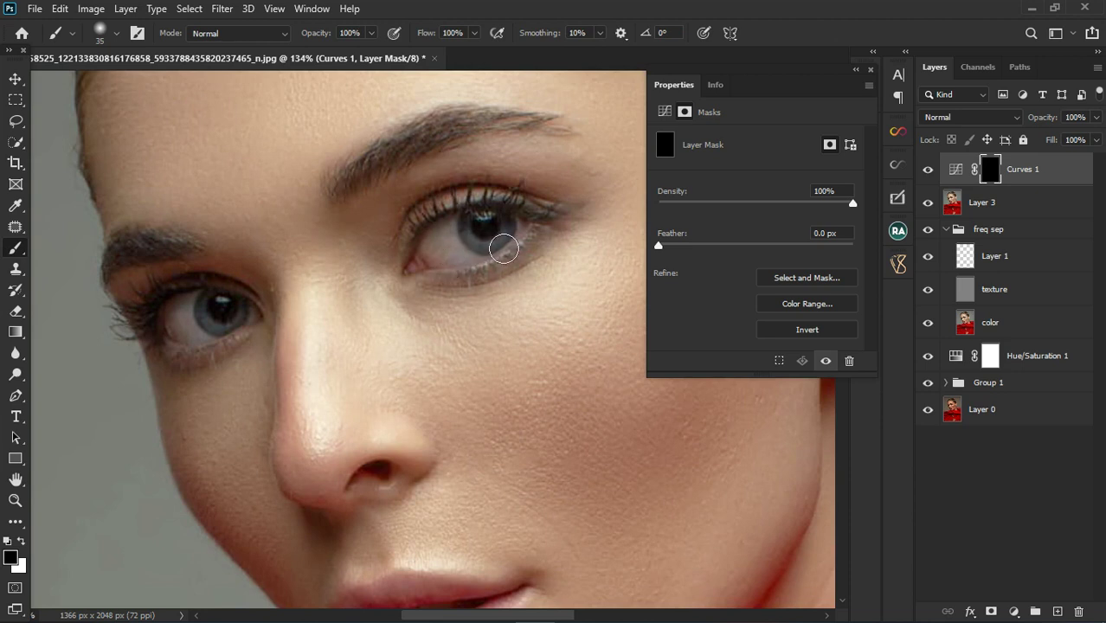
pyautogui.press('x')
pyautogui.moveTo(499, 248)
pyautogui.mouseDown()
pyautogui.moveTo(432, 249)
pyautogui.moveTo(463, 227)
pyautogui.moveTo(515, 239)
pyautogui.moveTo(484, 260)
pyautogui.moveTo(424, 259)
pyautogui.mouseUp()
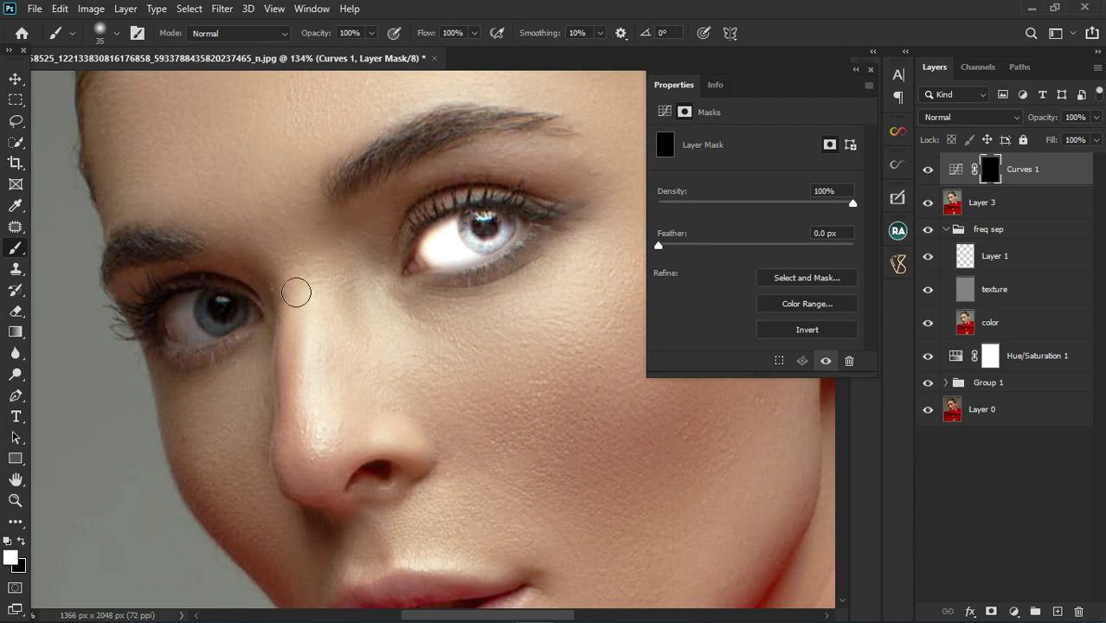
pyautogui.moveTo(249, 322)
pyautogui.mouseDown()
pyautogui.moveTo(182, 327)
pyautogui.moveTo(255, 321)
pyautogui.moveTo(237, 321)
pyautogui.mouseUp()
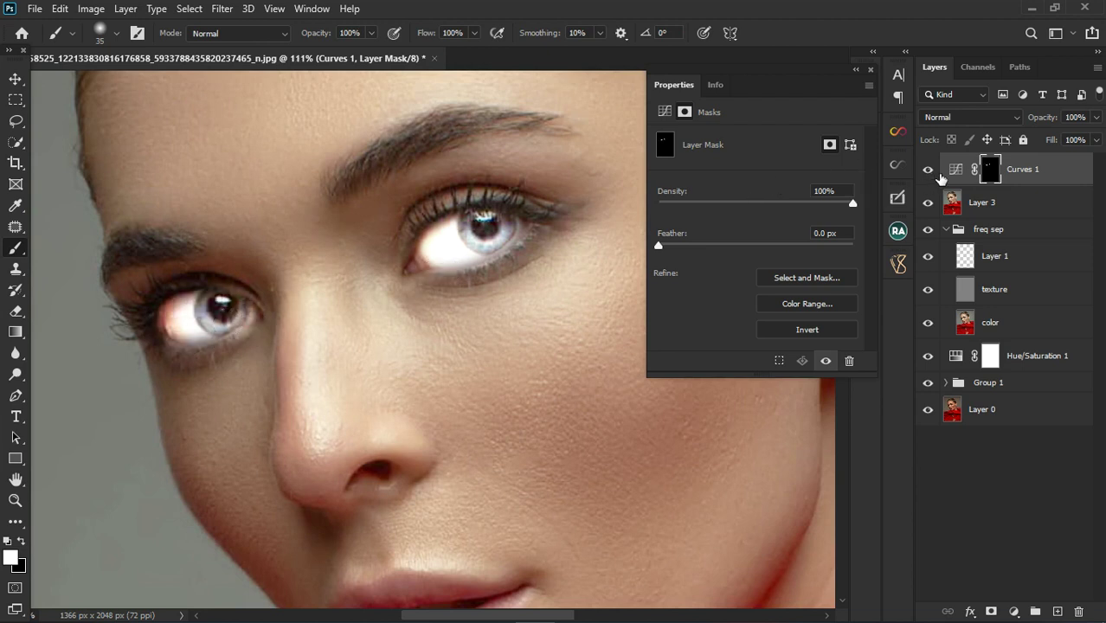
pyautogui.hotkey('ctrl', '-')
# - Reset the curve on Curves 1 and brighten the eyes gently by moving the RGB white point slightly inward
pyautogui.click(955, 170)
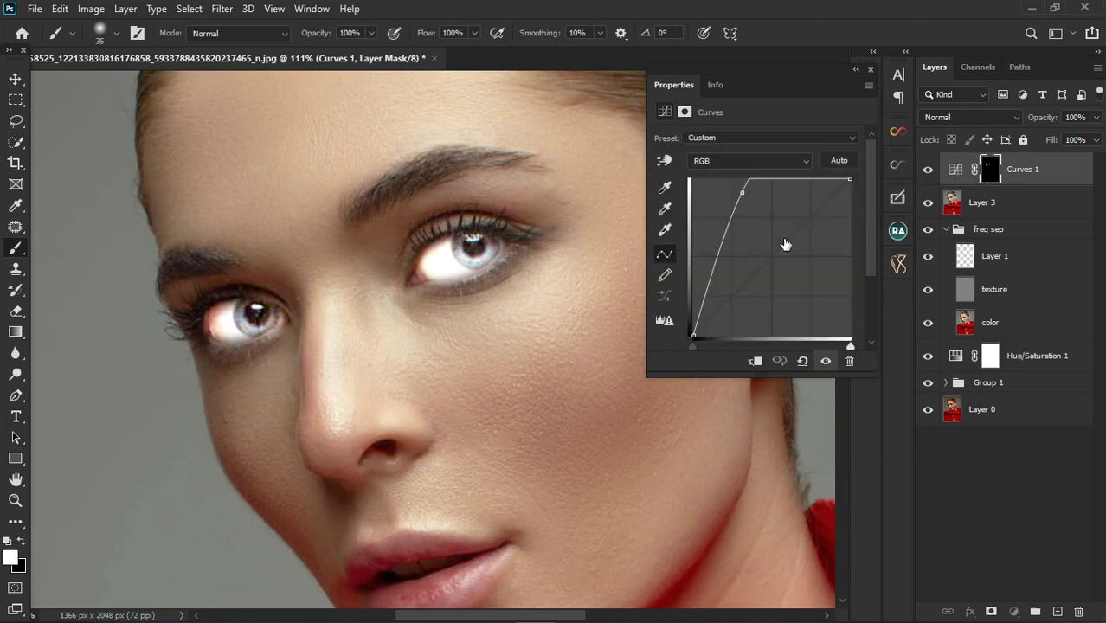
pyautogui.click(803, 362)
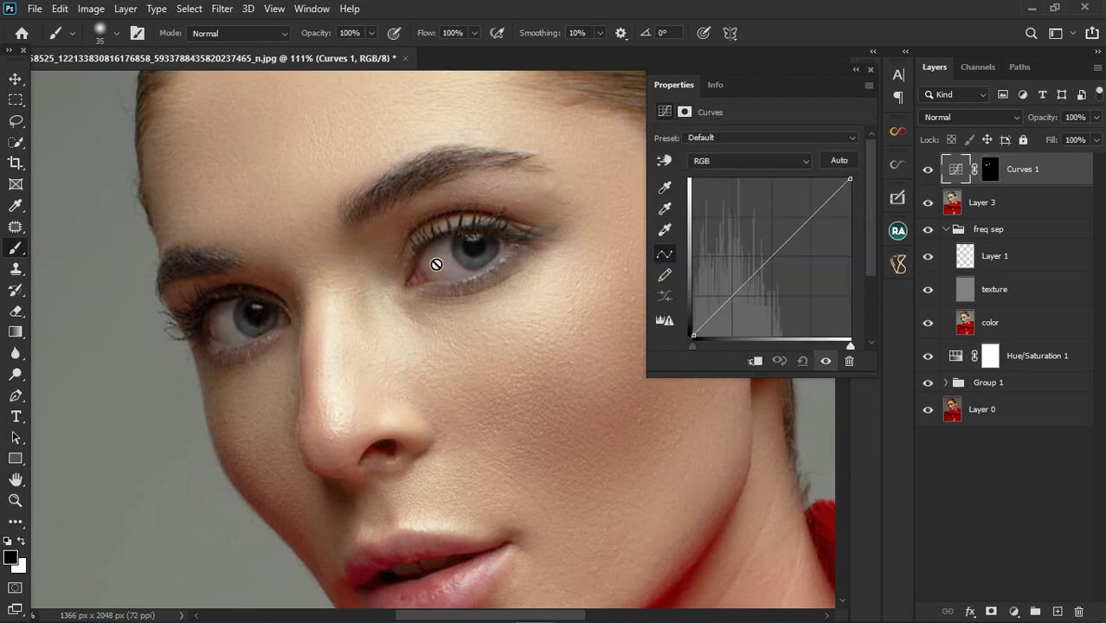
pyautogui.moveTo(848, 345); pyautogui.dragTo(808, 345)
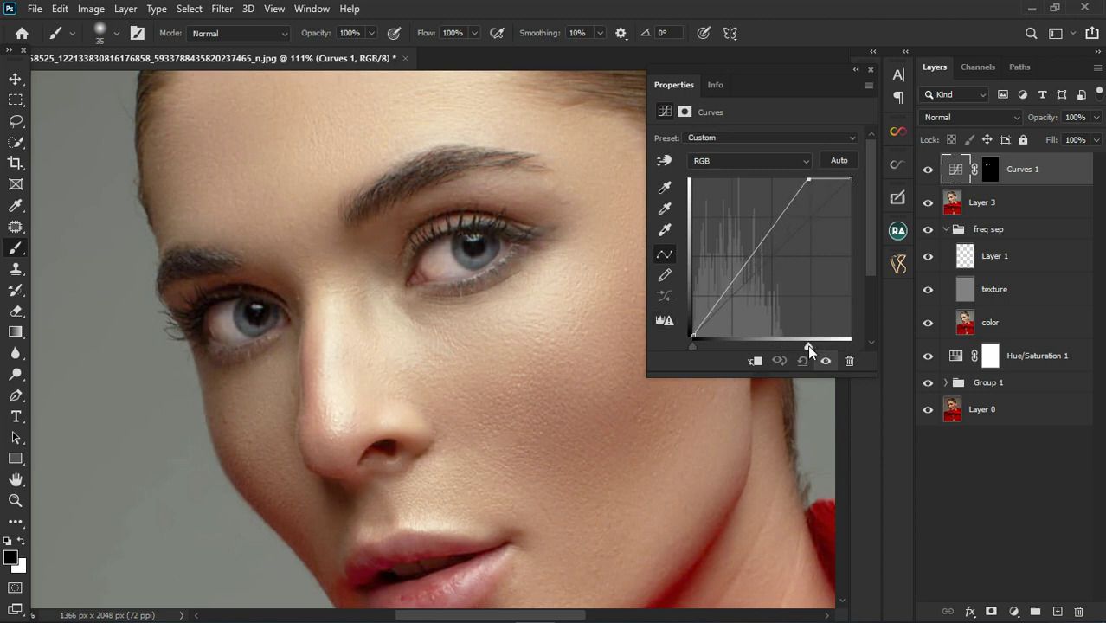
pyautogui.scroll(-6, 476, 334)
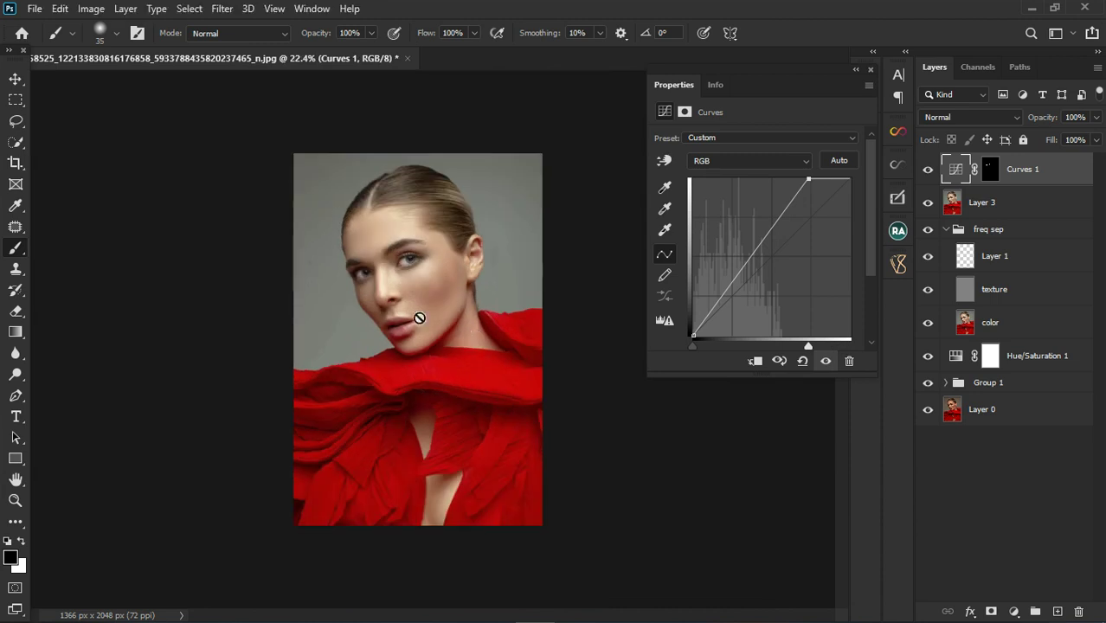
pyautogui.scroll(3, 420, 315)
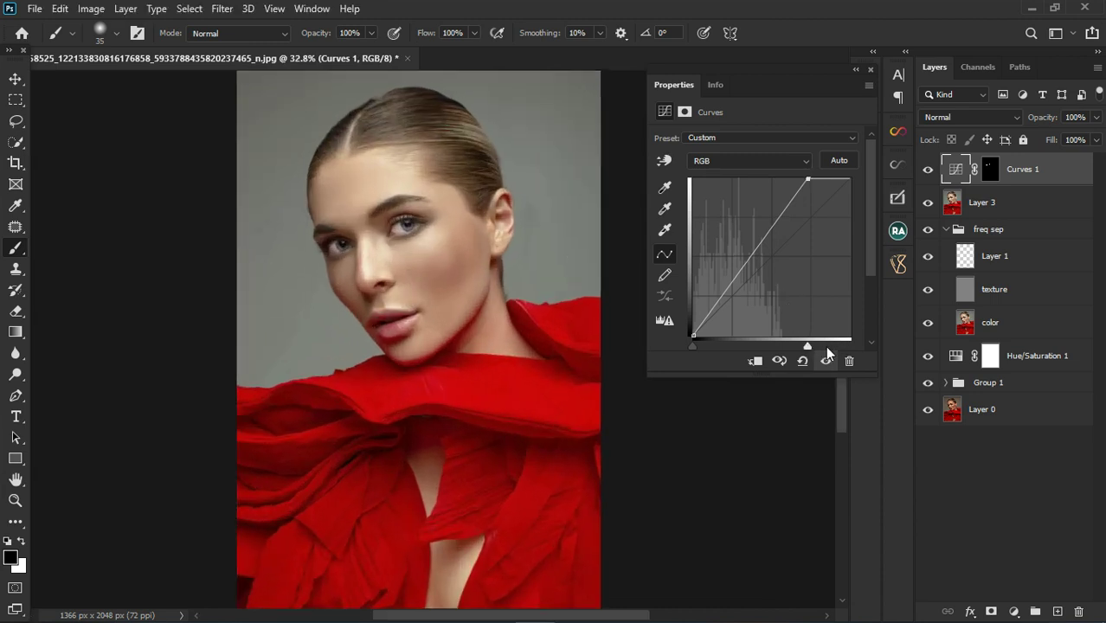
pyautogui.moveTo(807, 345); pyautogui.dragTo(830, 345)
# - Anchor the midpoint of the Red channel curve on Curves 1 and move its white point slightly inward
pyautogui.click(775, 162)
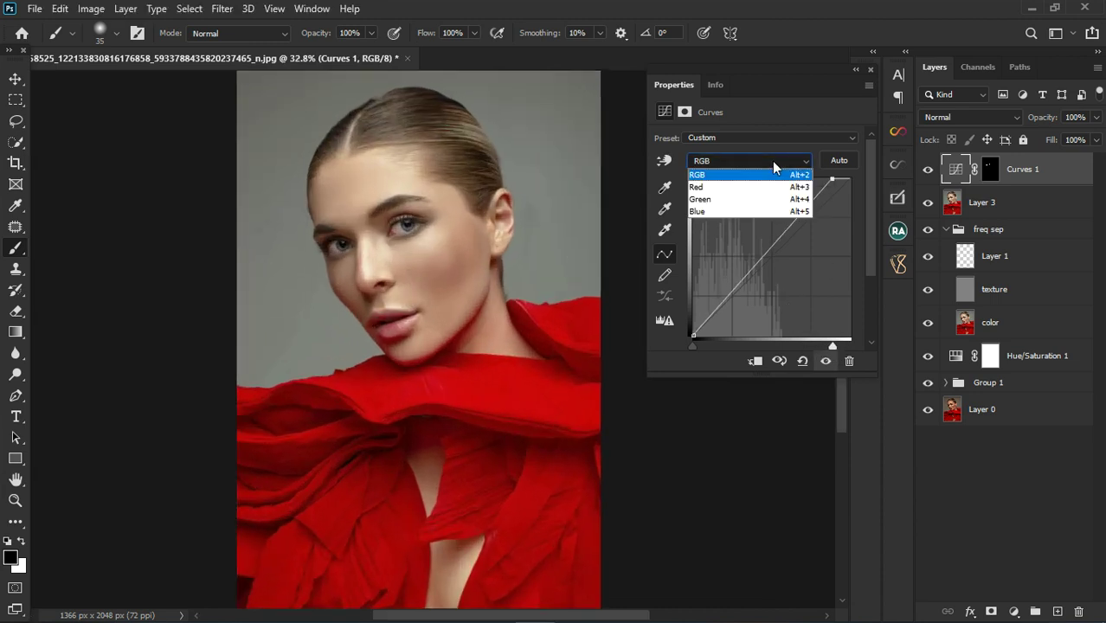
pyautogui.click(733, 187)
pyautogui.moveTo(772, 257)
pyautogui.mouseDown()
pyautogui.moveTo(785, 275)
pyautogui.moveTo(779, 267)
pyautogui.mouseUp()
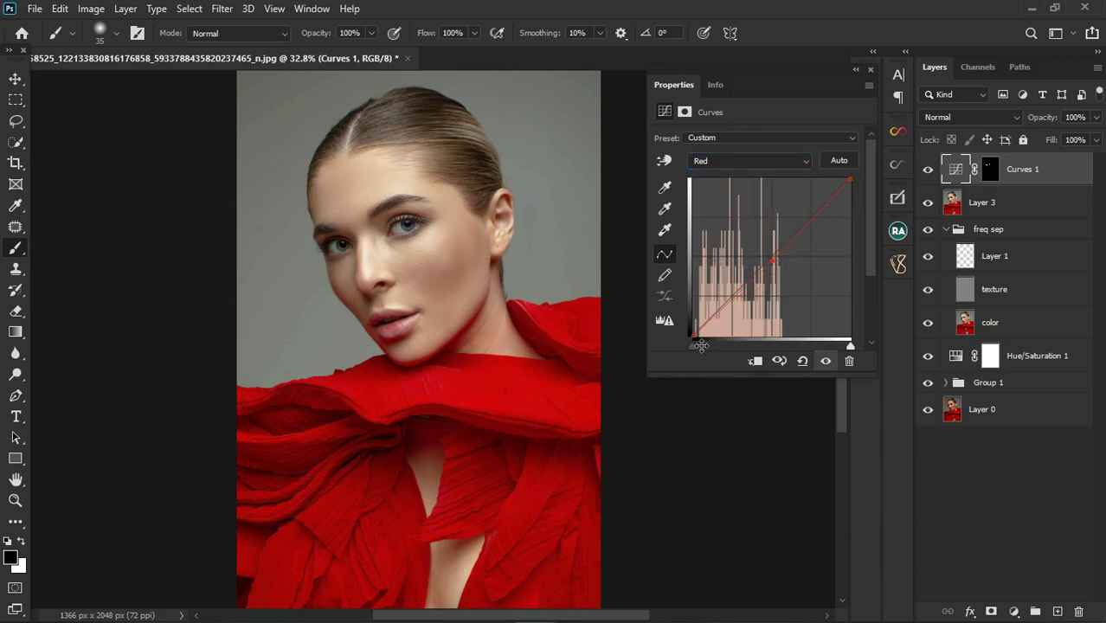
pyautogui.moveTo(693, 336); pyautogui.dragTo(657, 364)
pyautogui.moveTo(847, 345); pyautogui.dragTo(824, 343)
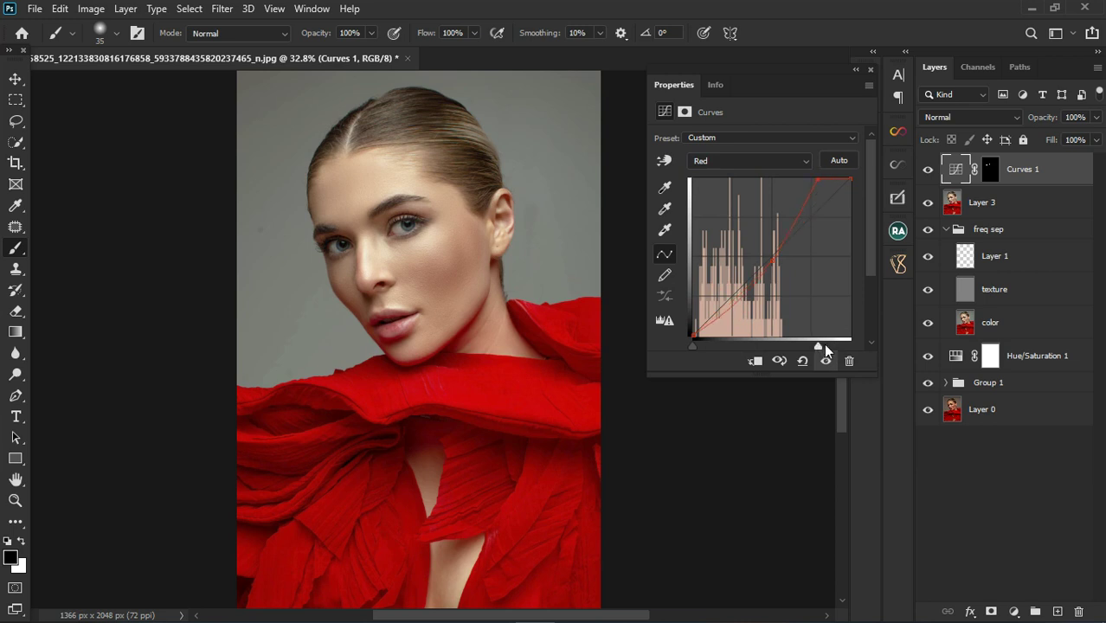
# - Try adjusting the Green channel's white point on Curves 1 and move the Blue channel's white point slightly inward
pyautogui.click(775, 163)
pyautogui.click(755, 204)
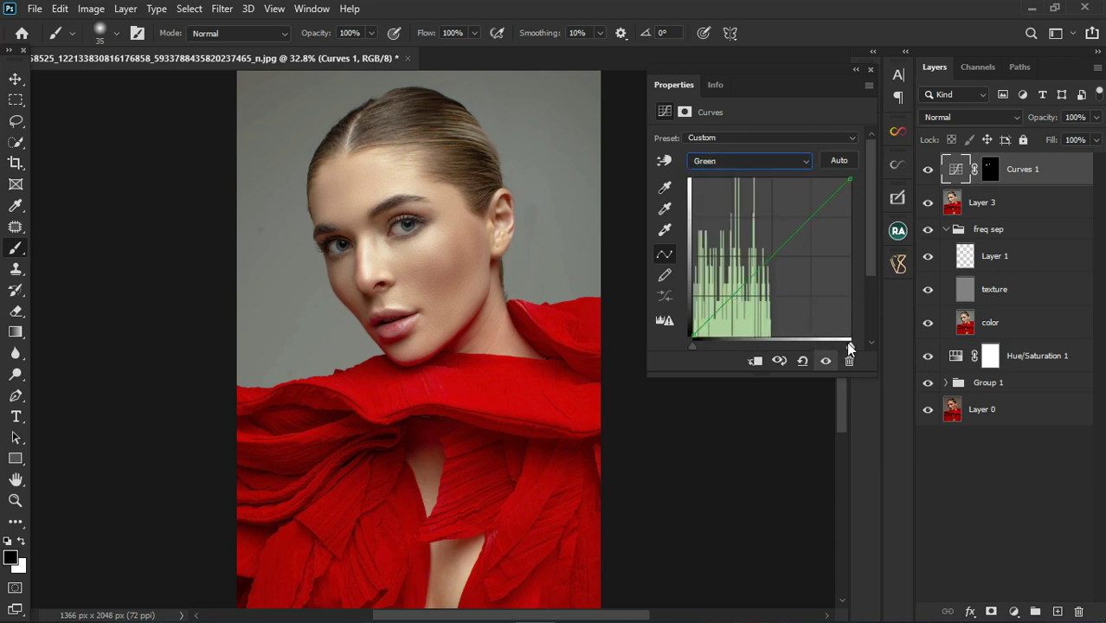
pyautogui.moveTo(847, 342)
pyautogui.mouseDown()
pyautogui.moveTo(830, 343)
pyautogui.moveTo(851, 346)
pyautogui.mouseUp()
pyautogui.click(787, 164)
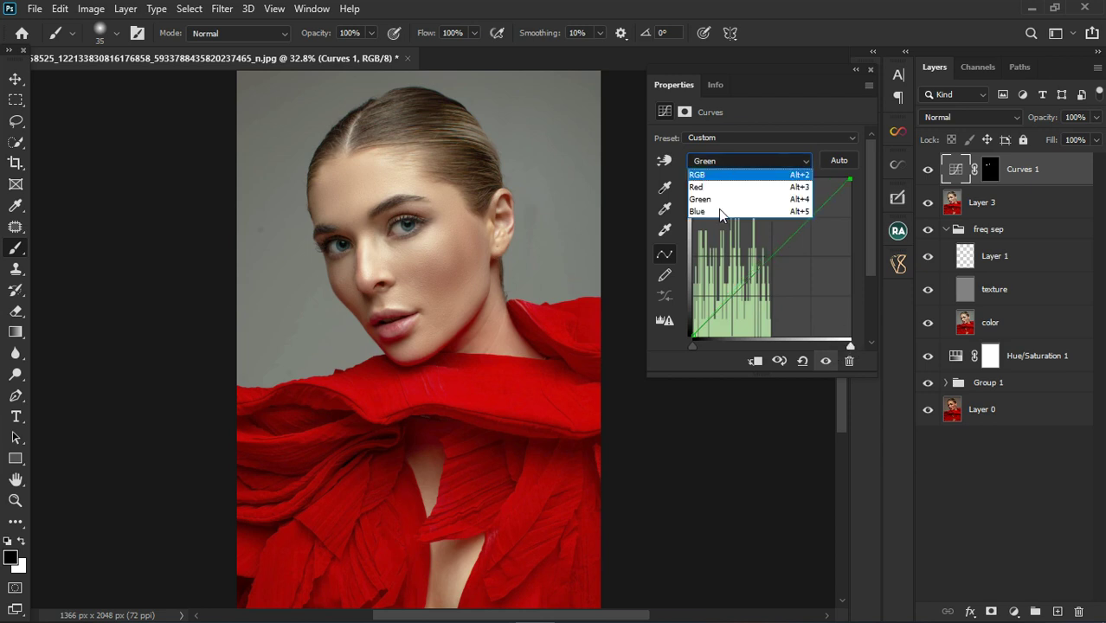
pyautogui.click(722, 211)
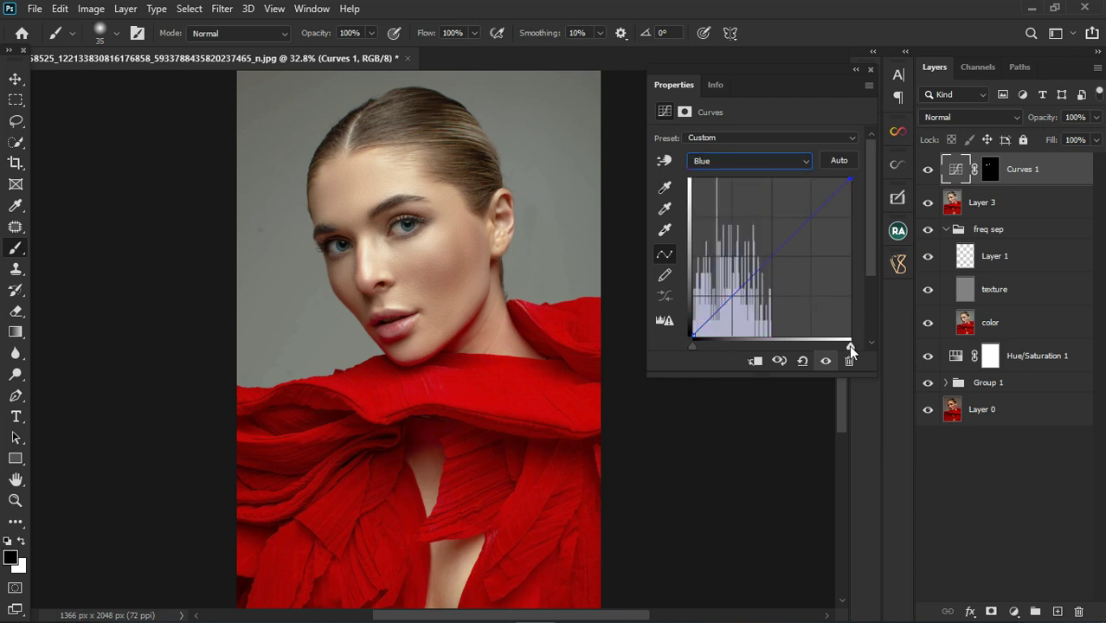
pyautogui.moveTo(848, 344); pyautogui.dragTo(839, 346)
pyautogui.click(871, 69)
pyautogui.scroll(2, 376, 249)
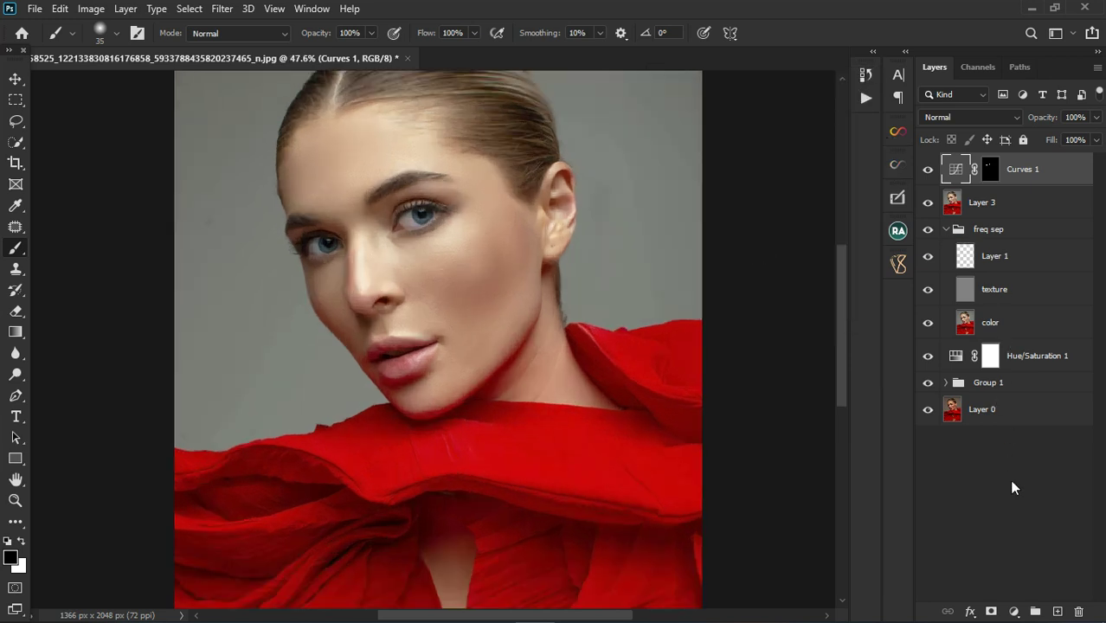
# - Add a black Solid Color fill layer above Curves 1 and hide it
pyautogui.click(1015, 611)
pyautogui.press('Escape')
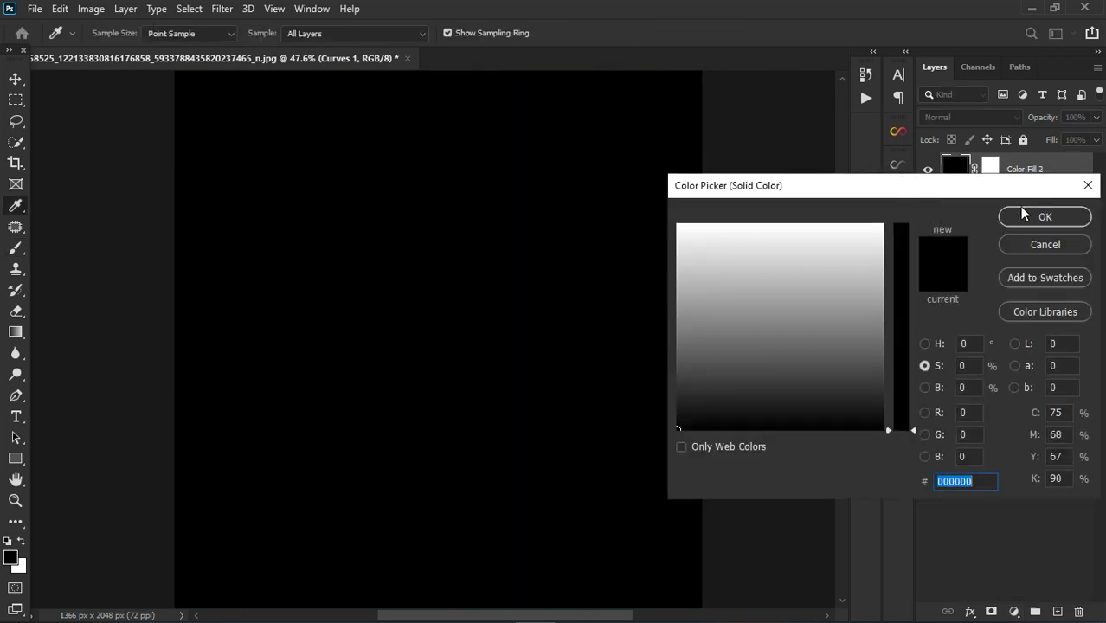
pyautogui.click(1038, 216)
pyautogui.press('b')
pyautogui.press('x')
pyautogui.hotkey('ctrl', ',')
pyautogui.click(950, 186)
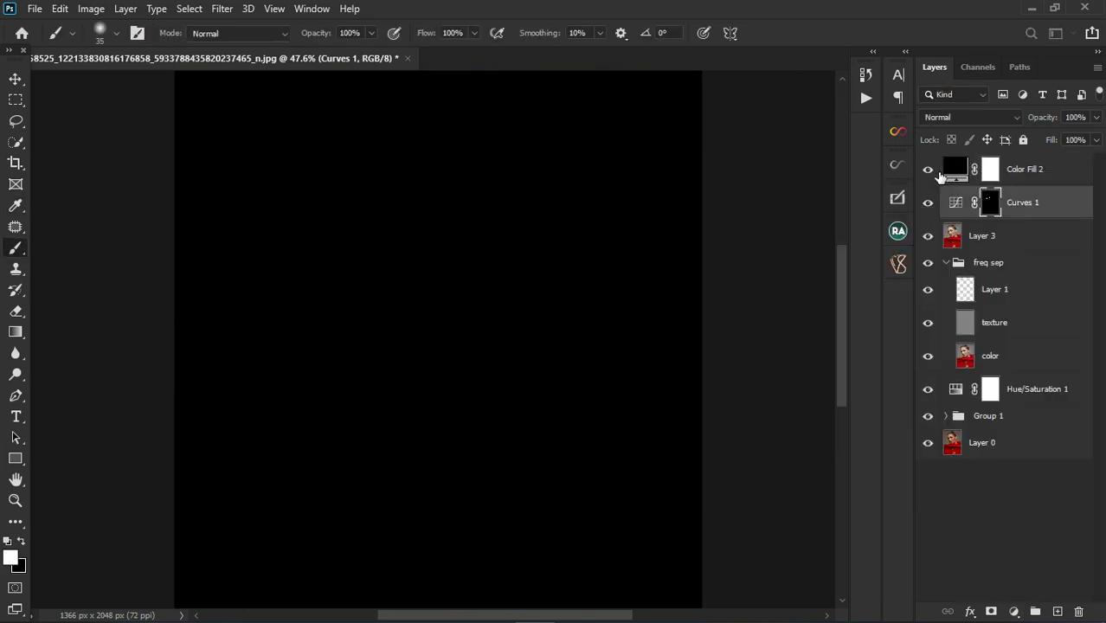
# - Replace the colour fill layer's mask with a copy of the Curves 1 eye mask and show the fill layer
pyautogui.click(989, 204)
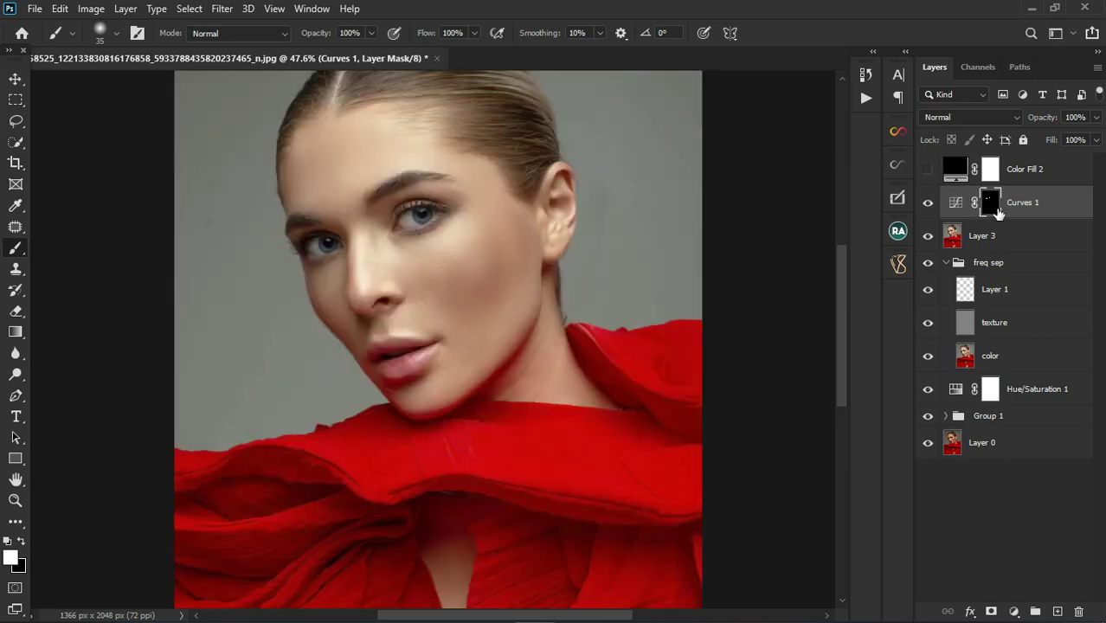
pyautogui.moveTo(996, 214); pyautogui.dragTo(992, 171)
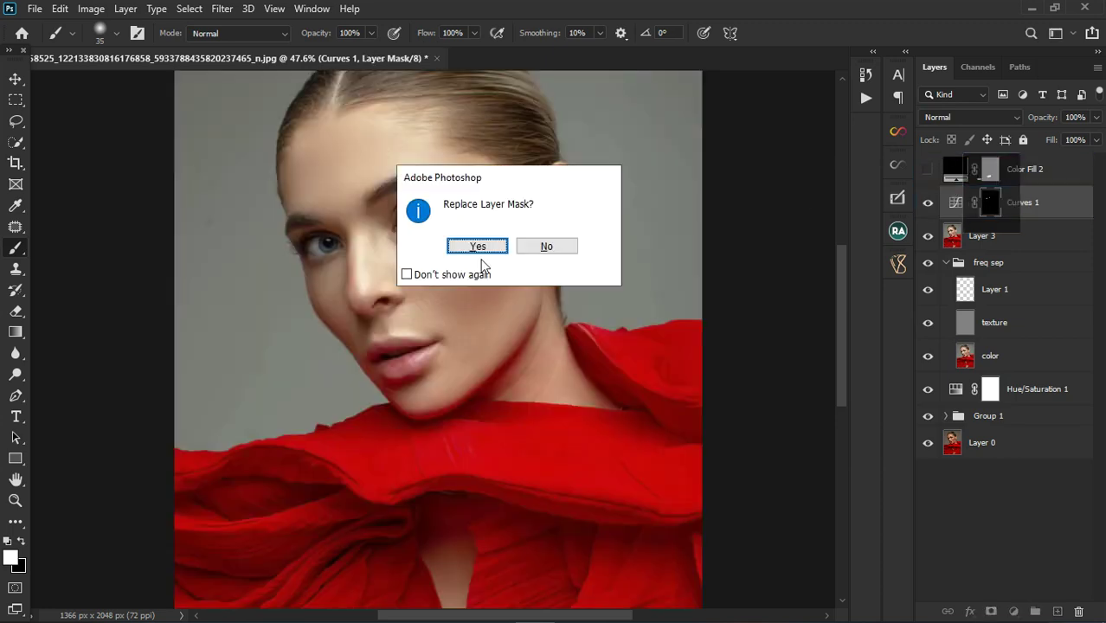
pyautogui.click(477, 246)
pyautogui.click(928, 171)
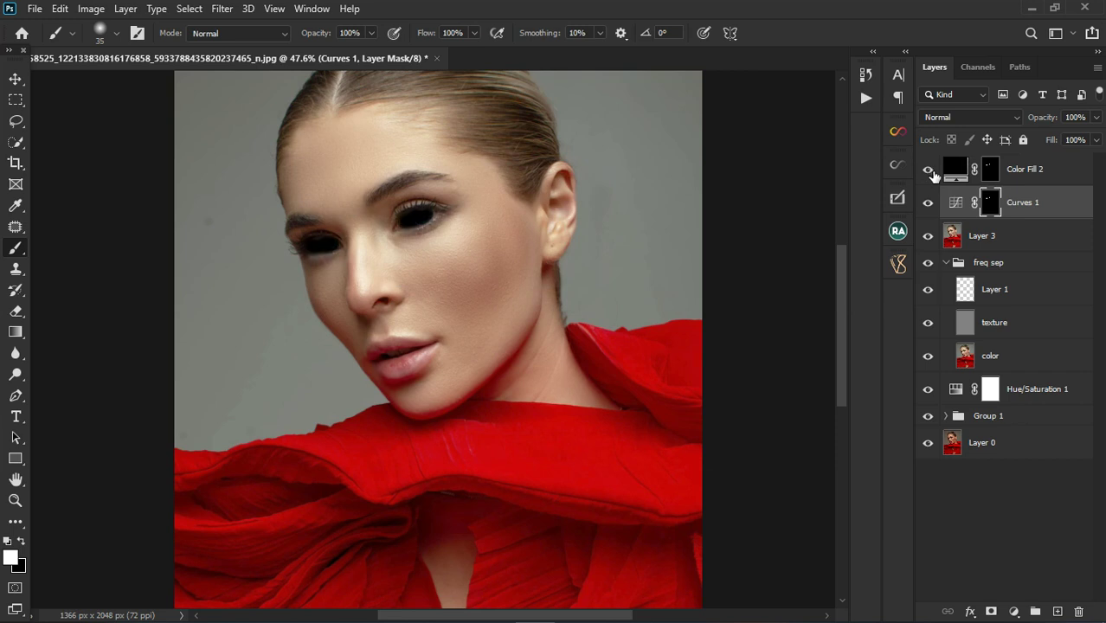
# - Set the fill colour to #8c807c sampled from the white of the eye and the fill layer's blend mode to Divide
pyautogui.click(928, 171)
pyautogui.doubleClick(967, 170)
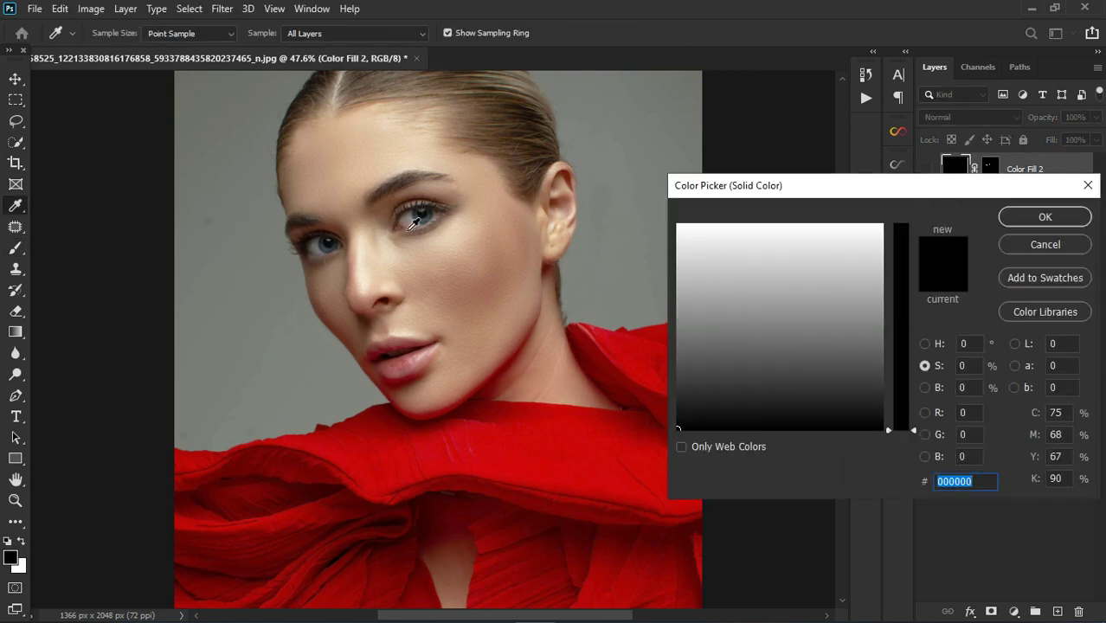
pyautogui.click(415, 223)
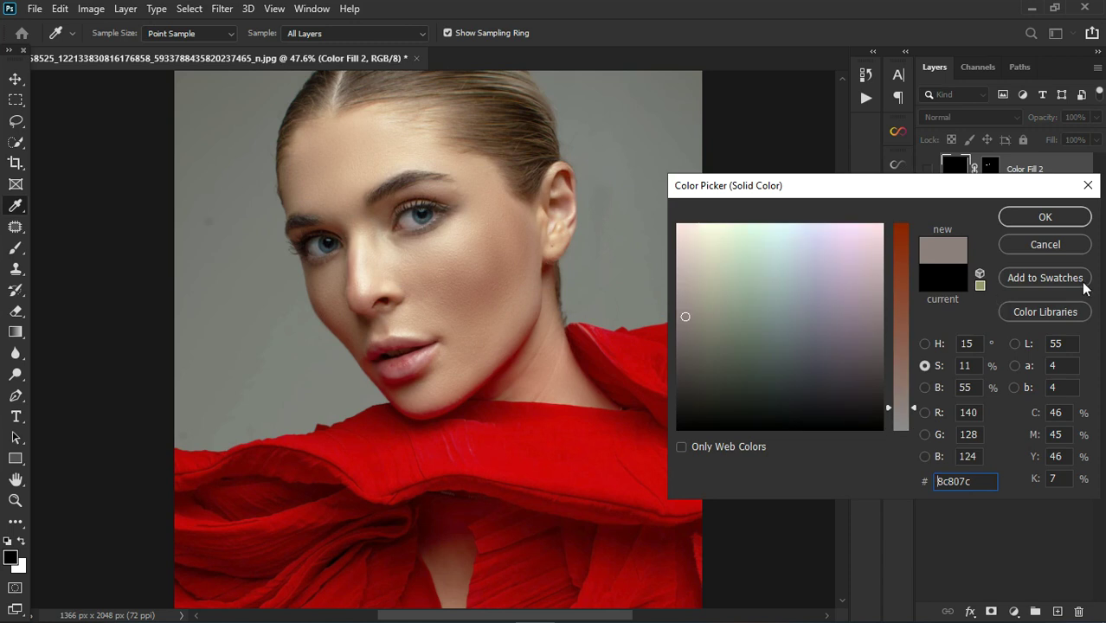
pyautogui.click(1040, 219)
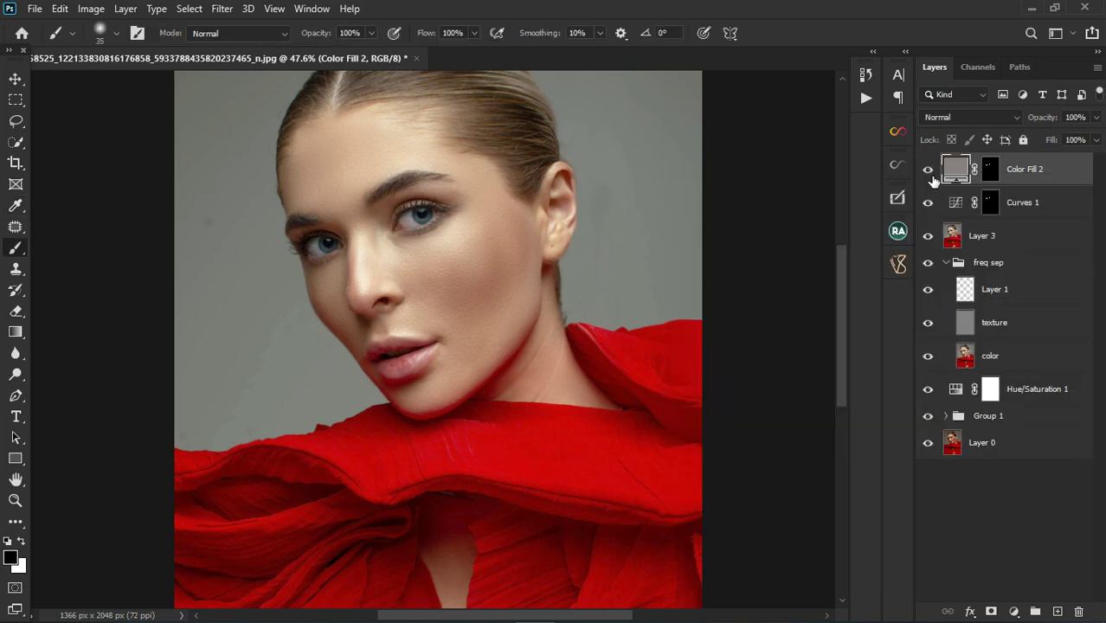
pyautogui.click(958, 119)
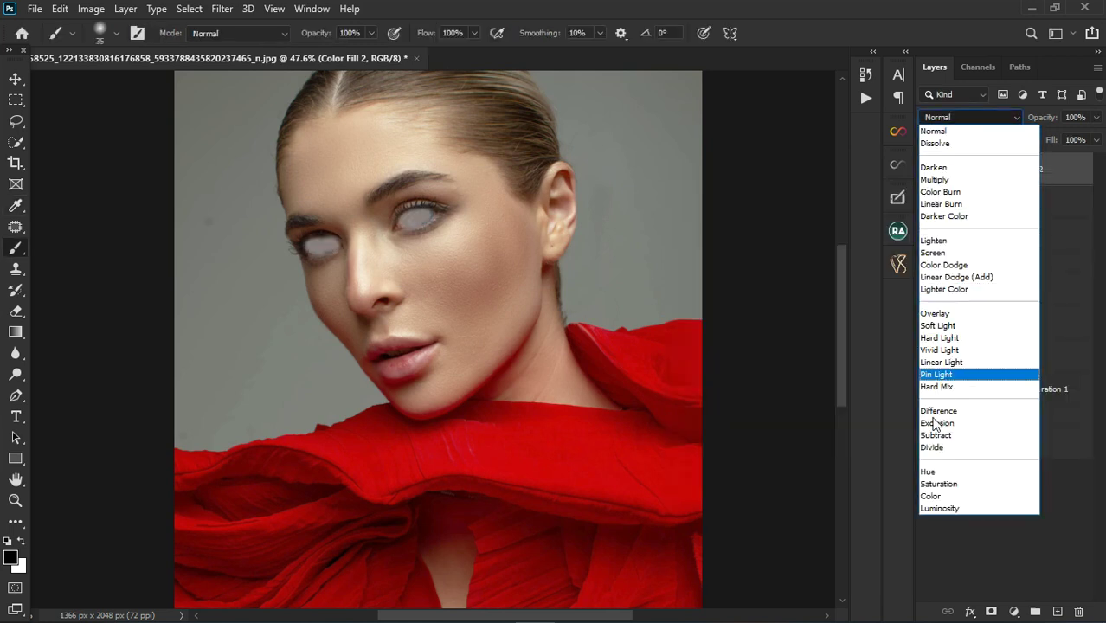
pyautogui.click(931, 448)
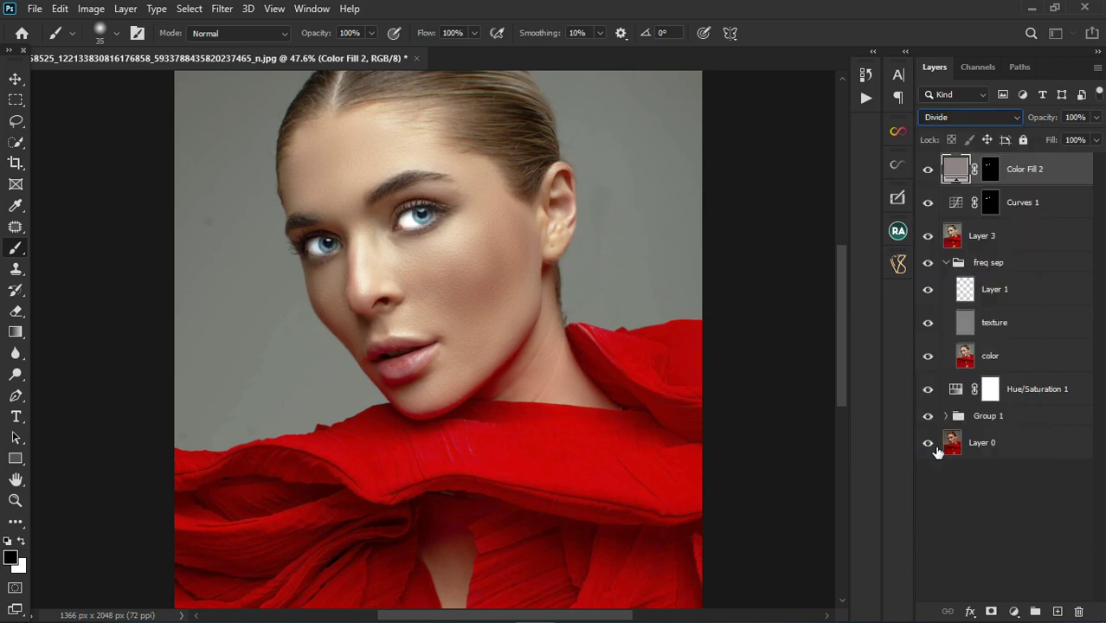
# - Lighten the fill colour to 90% brightness (#e6d2cc) and compare the eyes with the fill layer hidden and shown
pyautogui.doubleClick(967, 170)
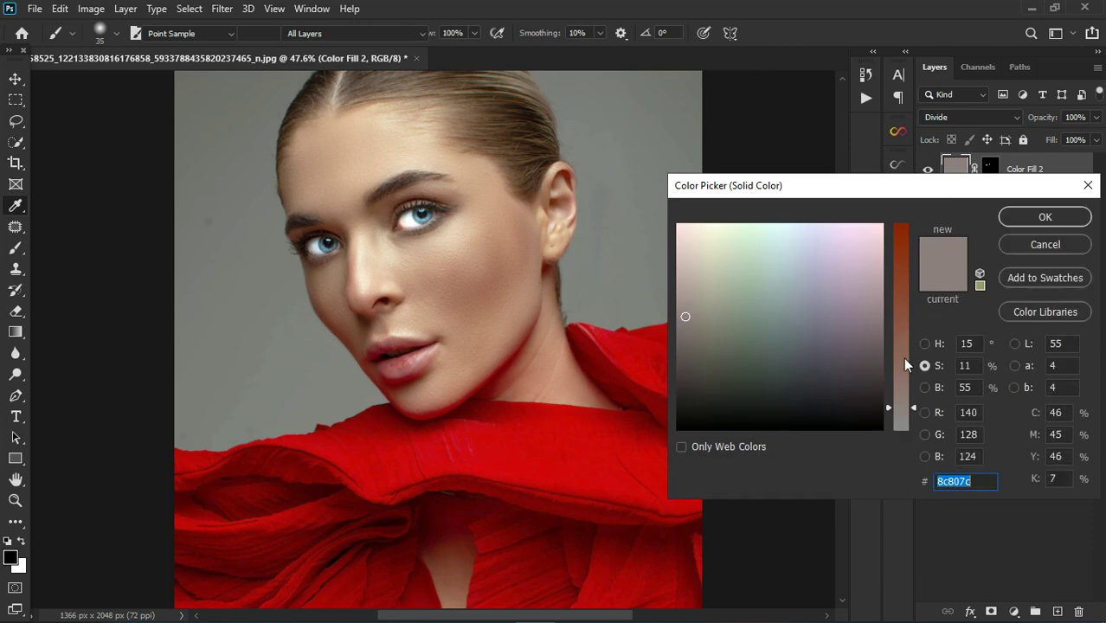
pyautogui.click(923, 386)
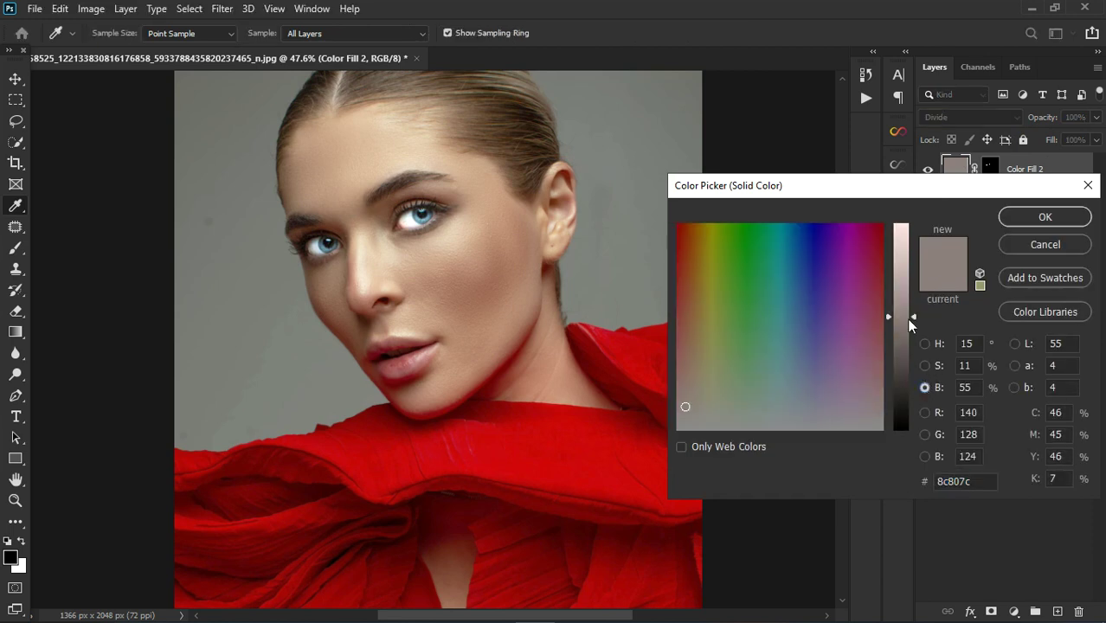
pyautogui.moveTo(910, 317); pyautogui.dragTo(909, 243)
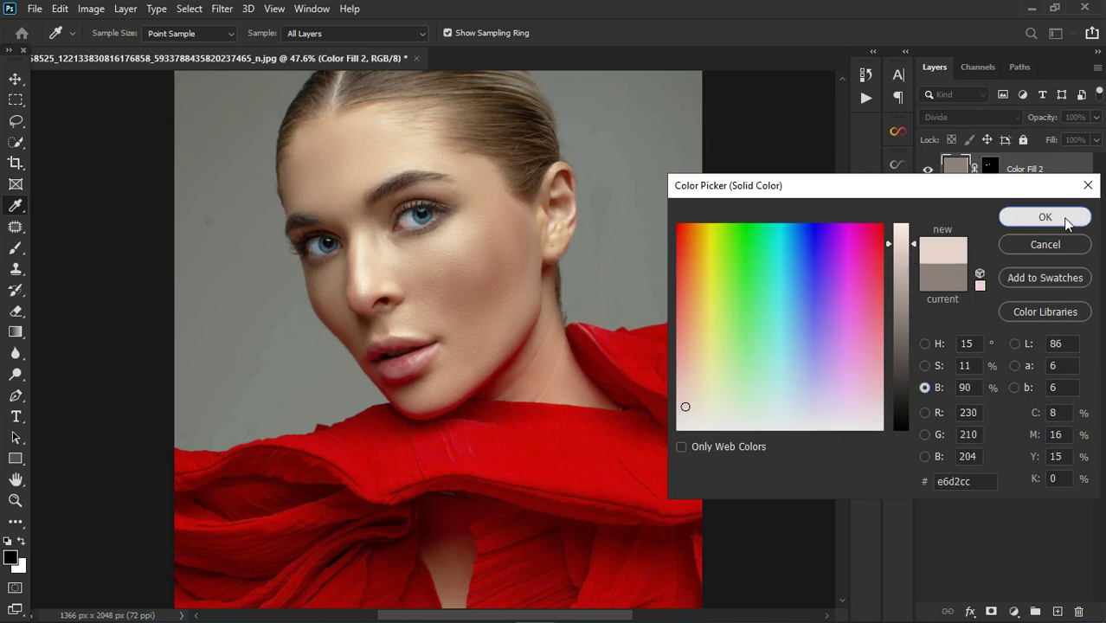
pyautogui.click(1044, 217)
pyautogui.press('b')
pyautogui.scroll(-3, 438, 284)
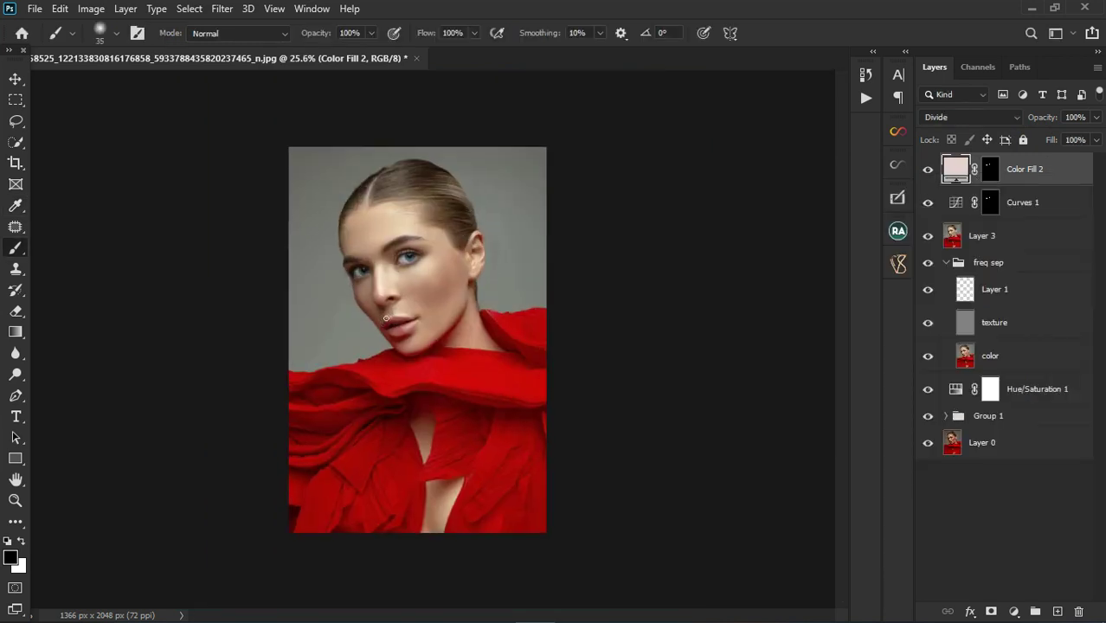
pyautogui.click(929, 170)
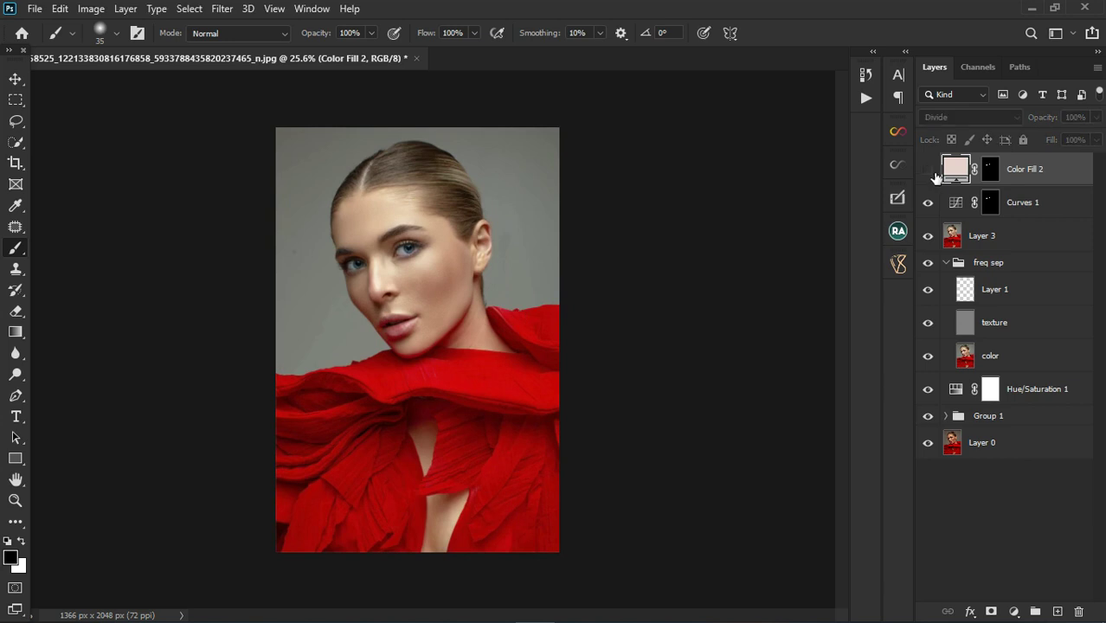
pyautogui.click(929, 170)
pyautogui.click(929, 203)
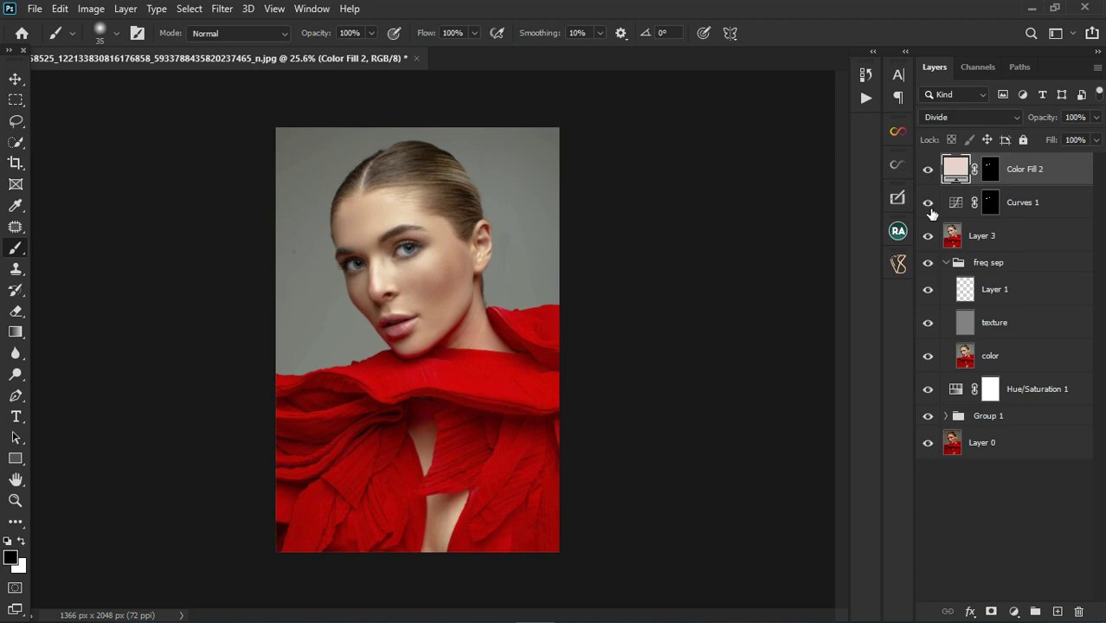
# - Lower the opacity of the Curves 1 adjustment layer to 64%
pyautogui.click(1067, 208)
pyautogui.press('x')
pyautogui.click(1095, 139)
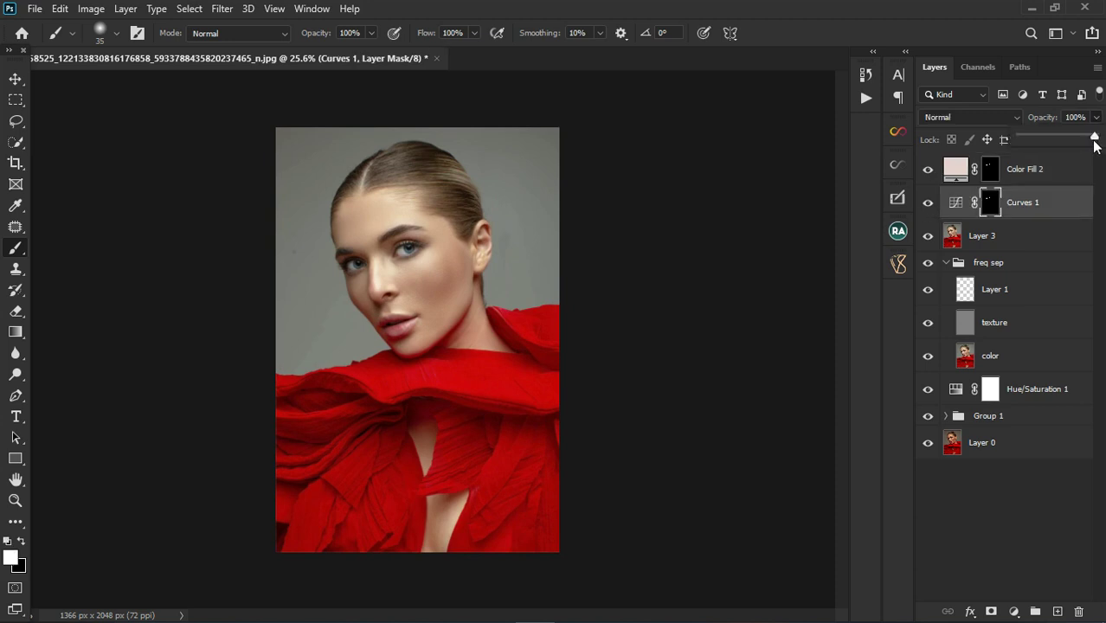
pyautogui.moveTo(1069, 142); pyautogui.dragTo(1076, 139)
pyautogui.click(1060, 159)
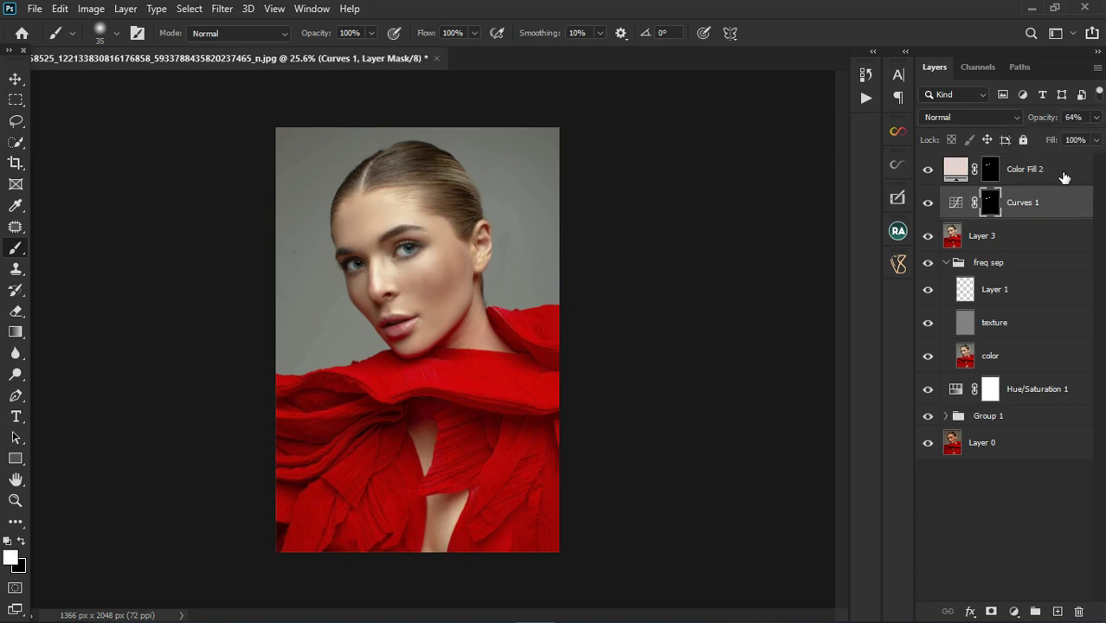
# - Lower the opacity of the colour fill layer to 59% and check the eyes up close and from farther away
pyautogui.press('x')
pyautogui.click(1062, 177)
pyautogui.click(1094, 139)
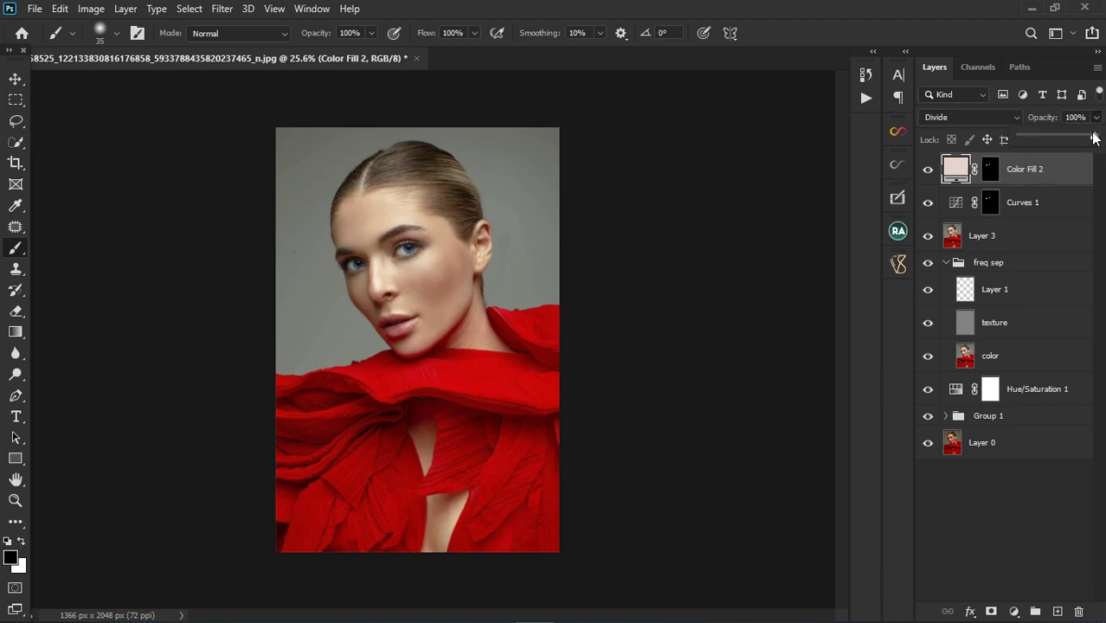
pyautogui.moveTo(1061, 138); pyautogui.dragTo(1065, 139)
pyautogui.scroll(2, 419, 215)
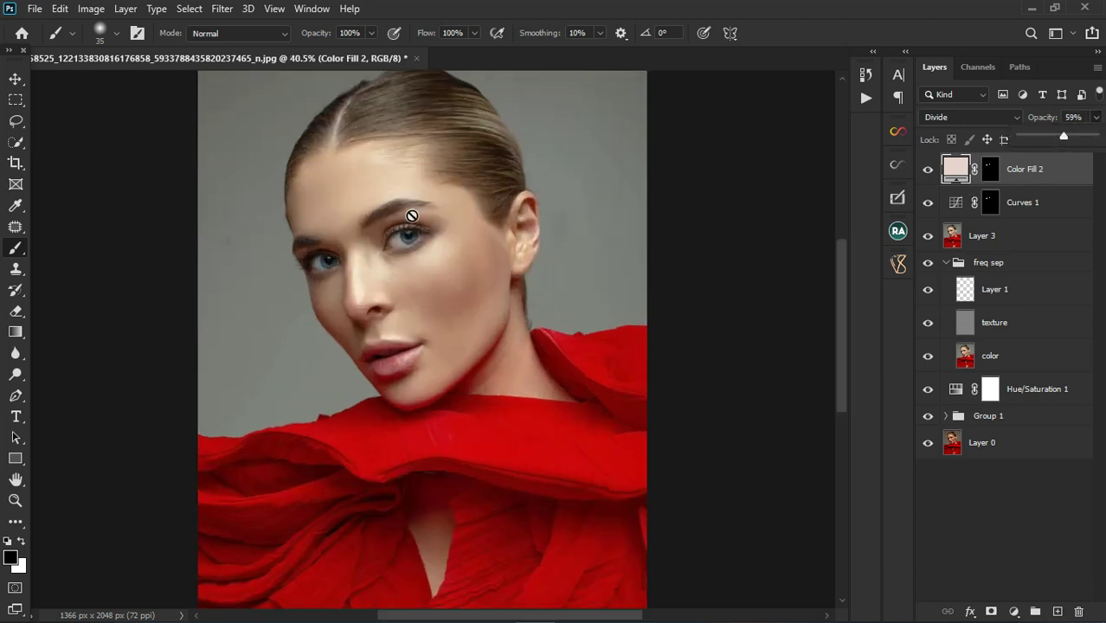
pyautogui.scroll(-2, 462, 243)
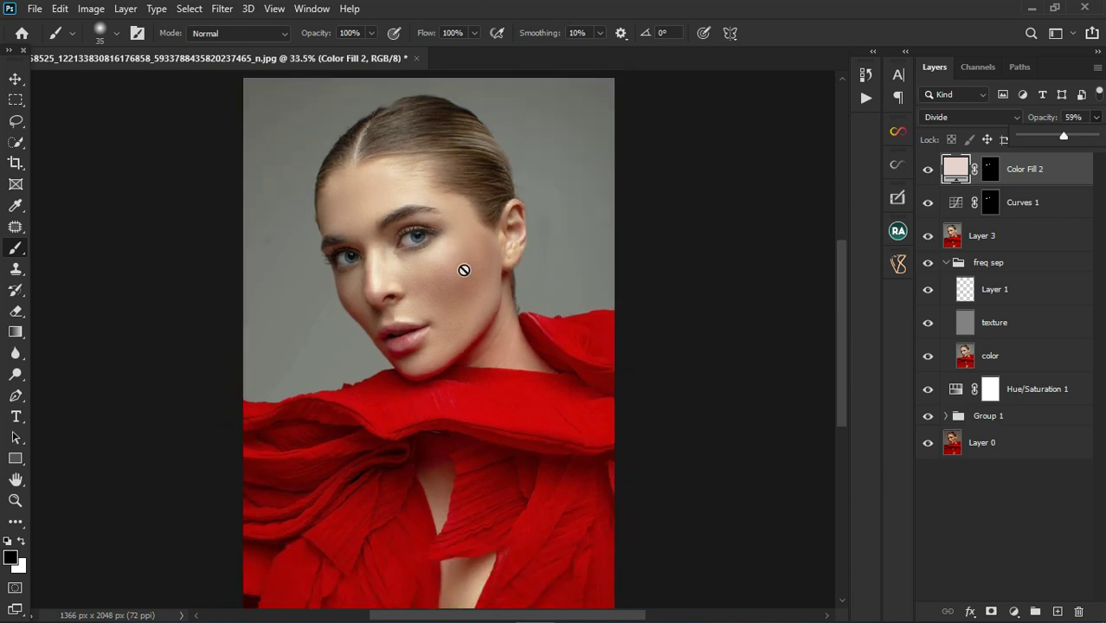
pyautogui.scroll(-1, 439, 275)
pyautogui.scroll(3, 341, 281)
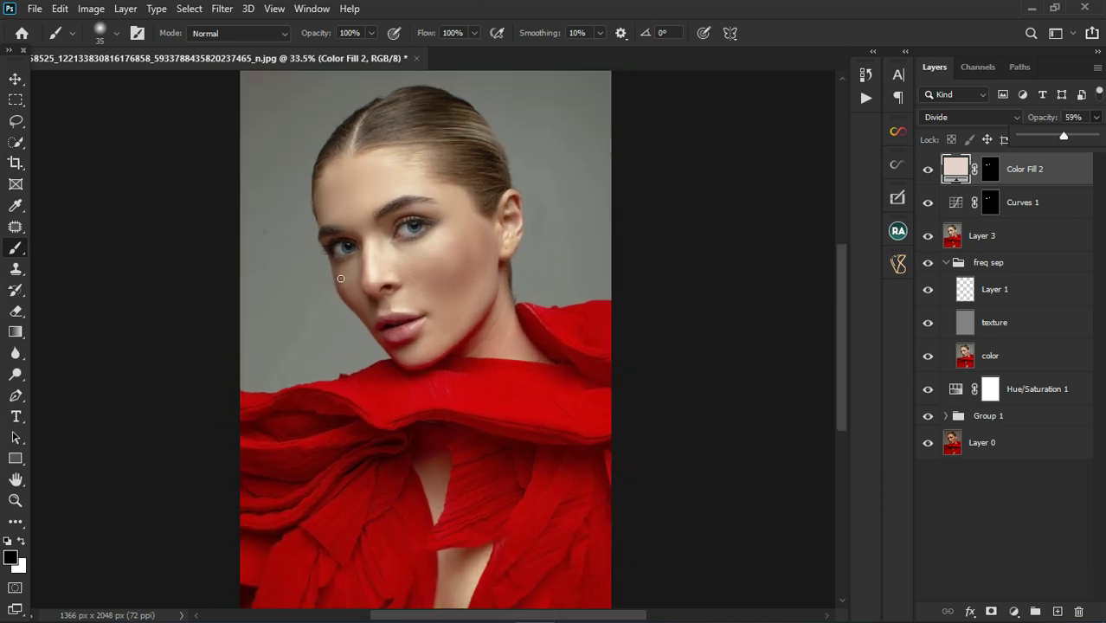
pyautogui.scroll(-2, 382, 296)
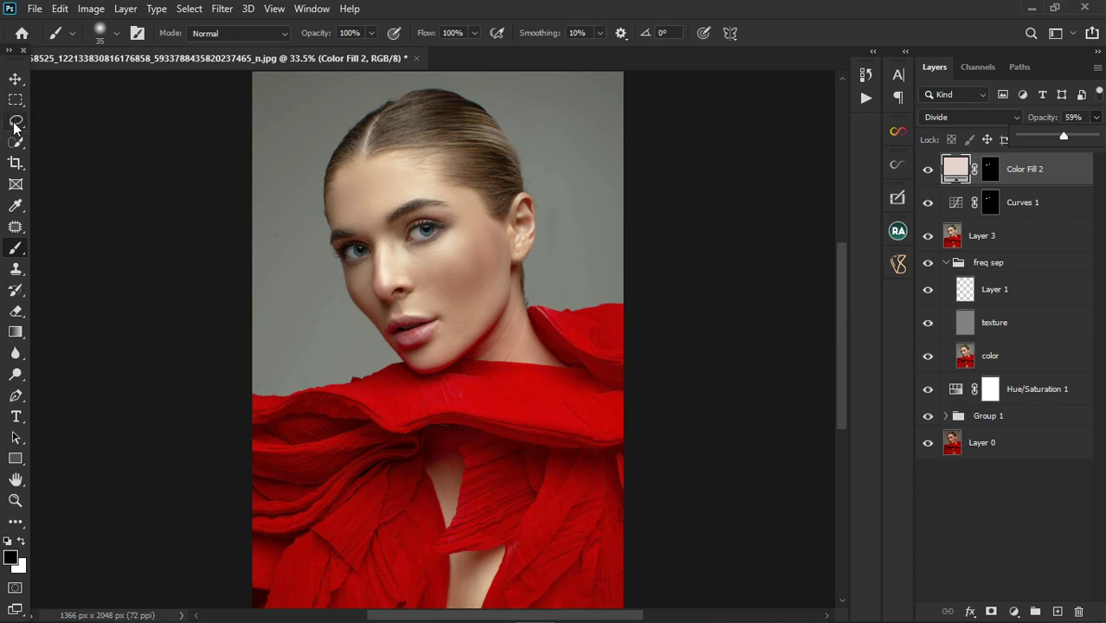
# - Select the subject automatically and stamp all visible layers into a new merged layer above the colour fill layer
pyautogui.click(183, 10)
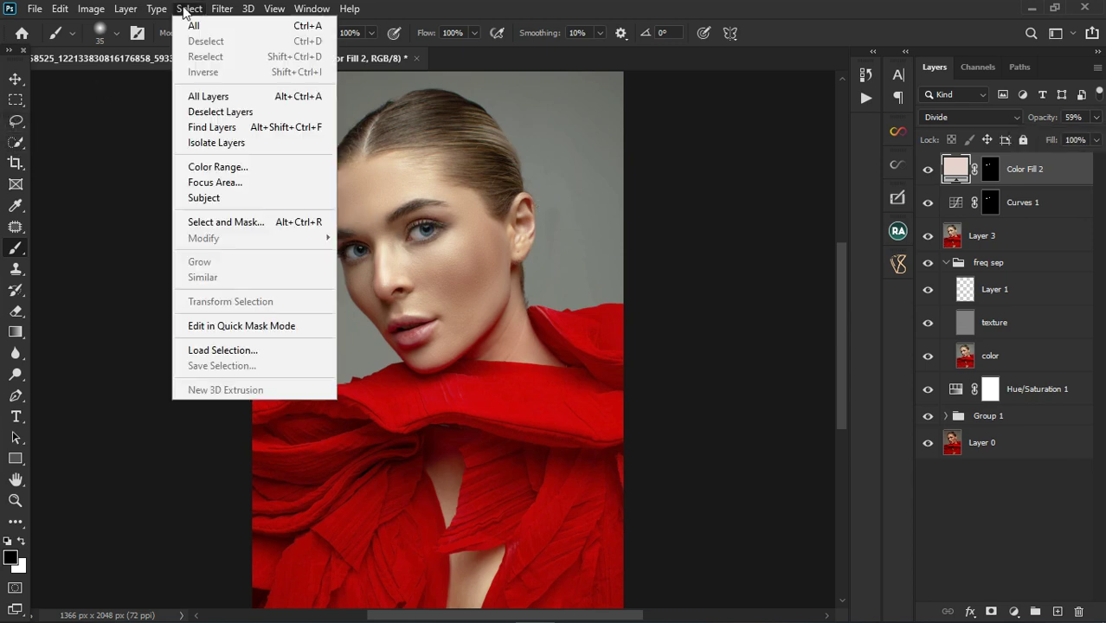
pyautogui.click(218, 202)
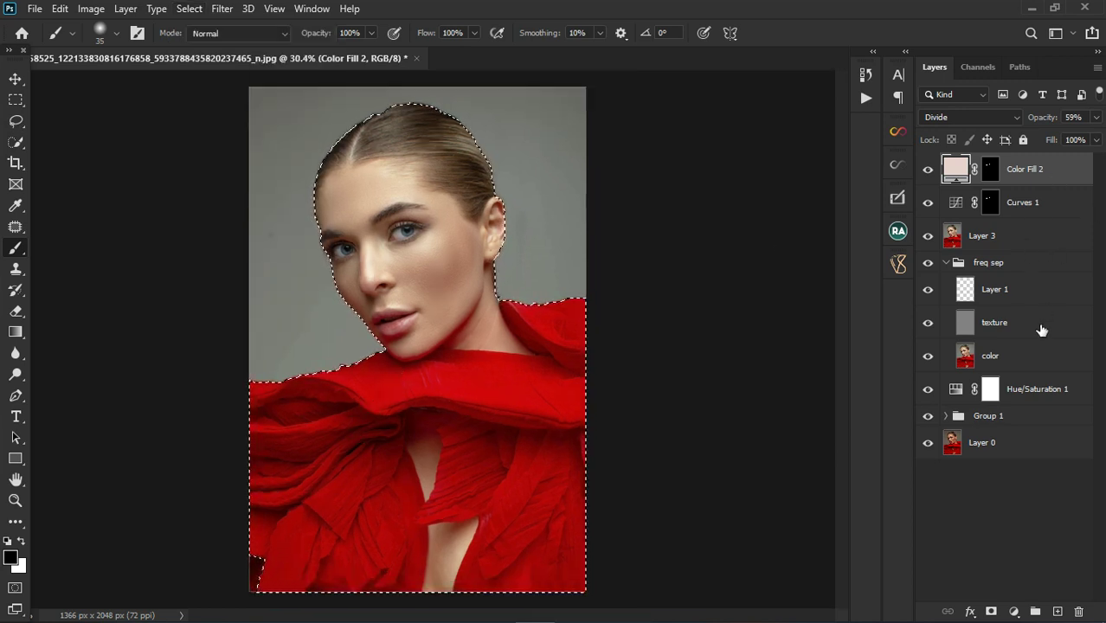
pyautogui.hotkey('shift', 'alt', 'n')
pyautogui.click(1048, 246)
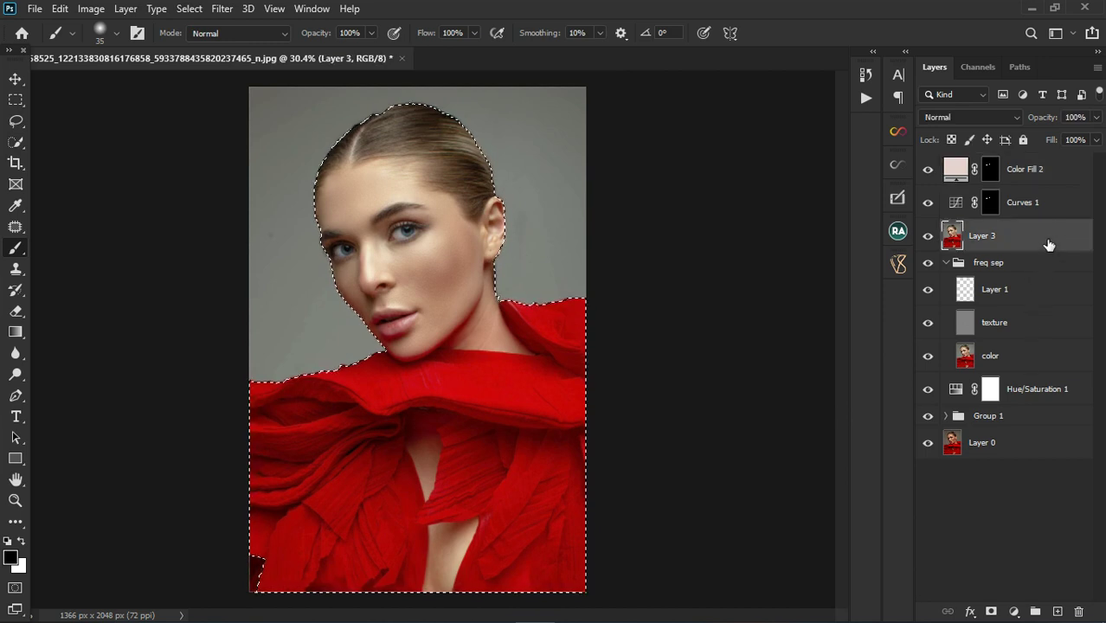
pyautogui.click(1070, 184)
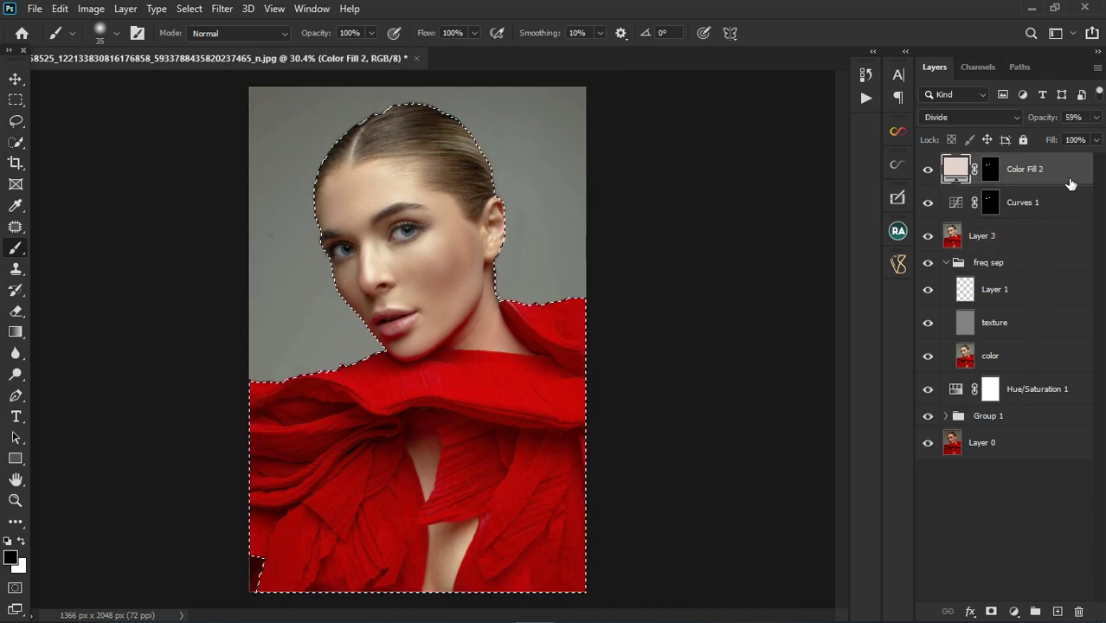
pyautogui.hotkey('ctrl', 'shift', 'alt', 'e')
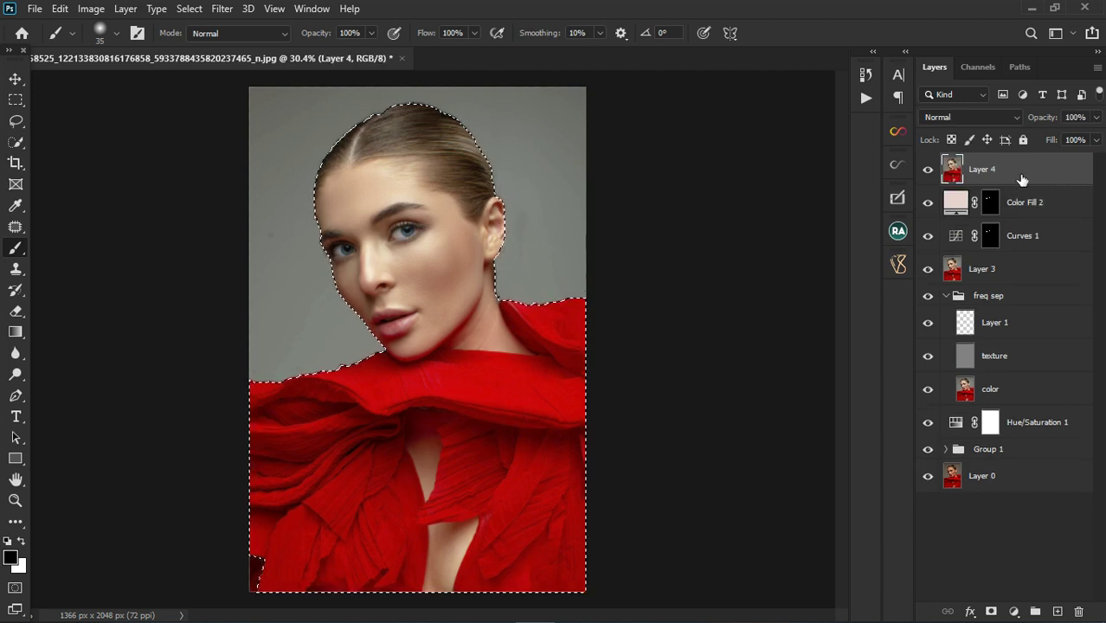
# - Copy the selected subject to its own layer and add a Color Balance adjustment between it and merged Layer 4
pyautogui.hotkey('ctrl', 'j')
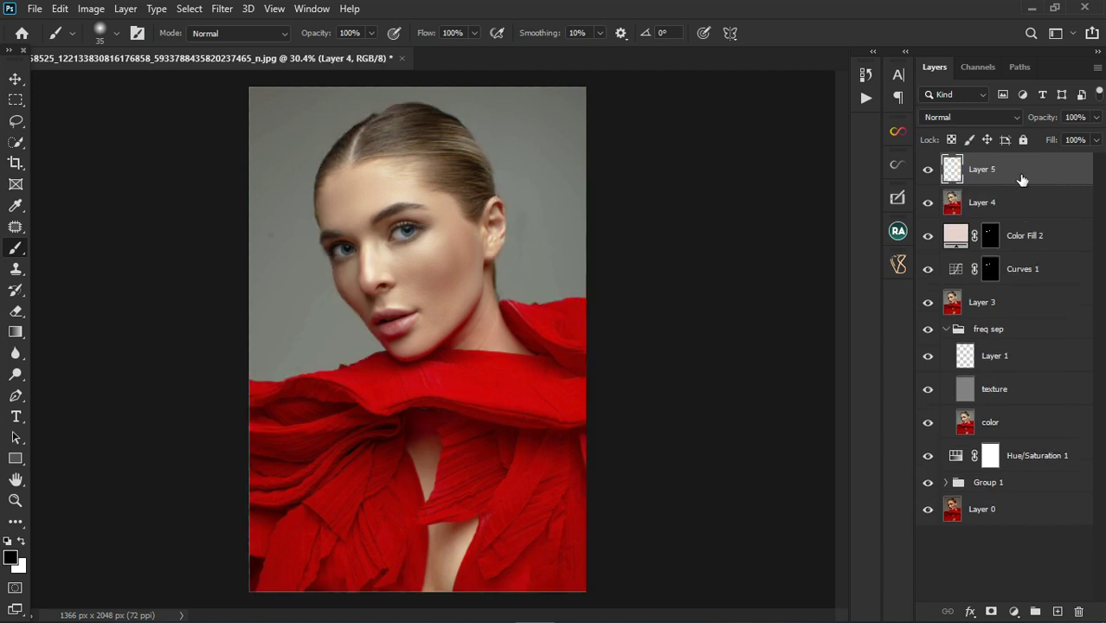
pyautogui.click(1054, 212)
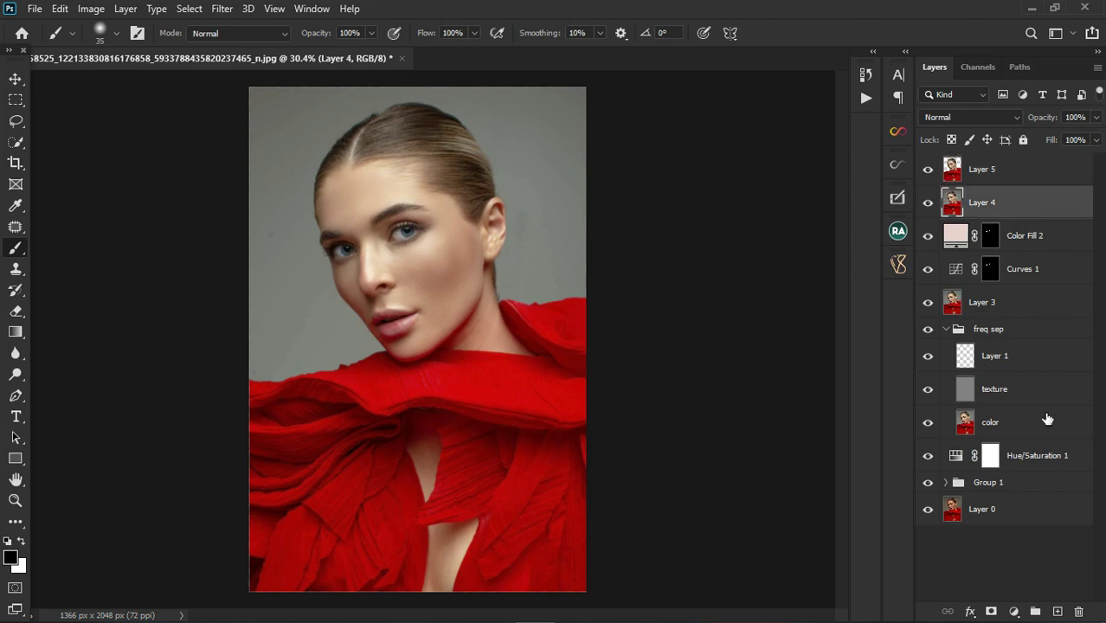
pyautogui.click(1014, 611)
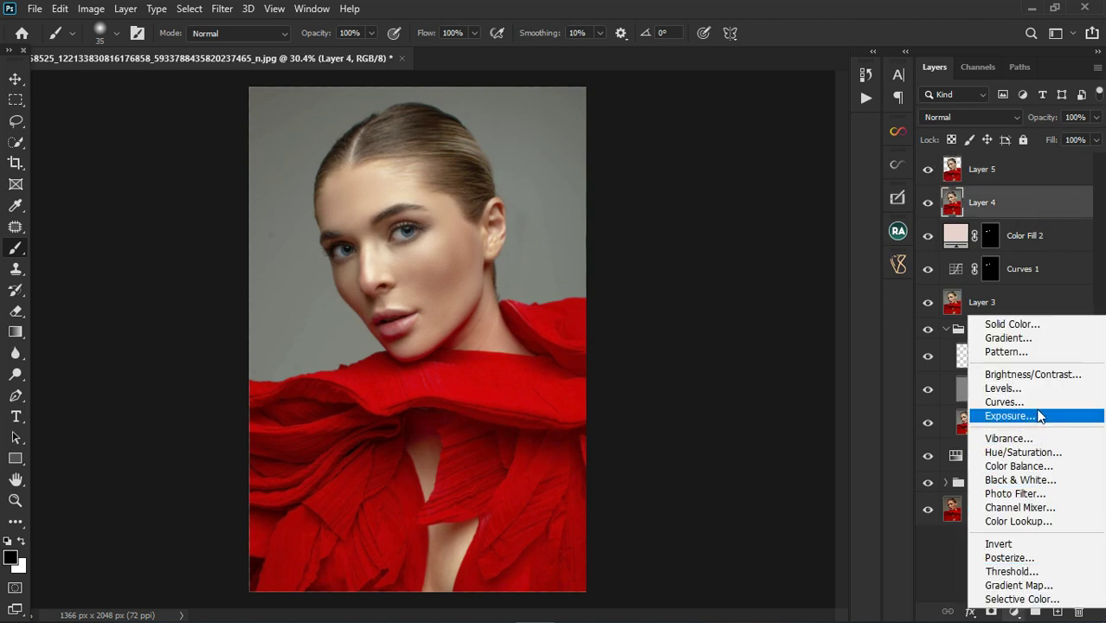
pyautogui.click(1032, 468)
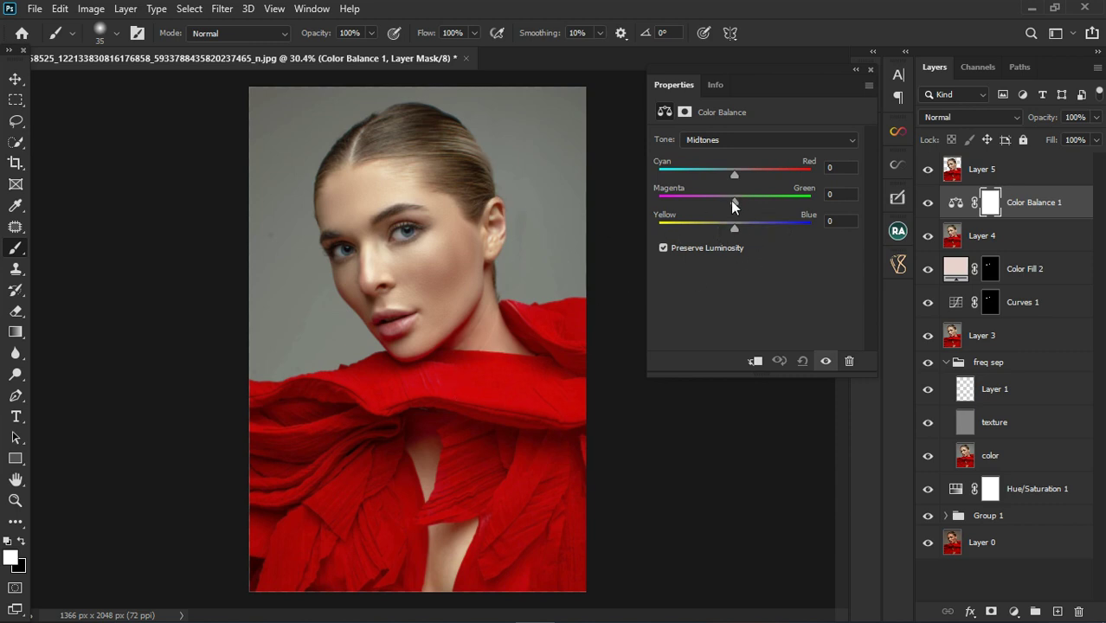
# - Shift the midtones of the Color Balance adjustment towards green, cyan and yellow
pyautogui.moveTo(744, 198)
pyautogui.mouseDown()
pyautogui.moveTo(764, 207)
pyautogui.moveTo(749, 211)
pyautogui.mouseUp()
pyautogui.moveTo(721, 175); pyautogui.dragTo(728, 176)
pyautogui.moveTo(741, 230); pyautogui.dragTo(727, 231)
# - Set the Color Balance highlights to +18 green and +9 blue
pyautogui.click(726, 134)
pyautogui.click(722, 180)
pyautogui.moveTo(730, 199); pyautogui.dragTo(740, 230)
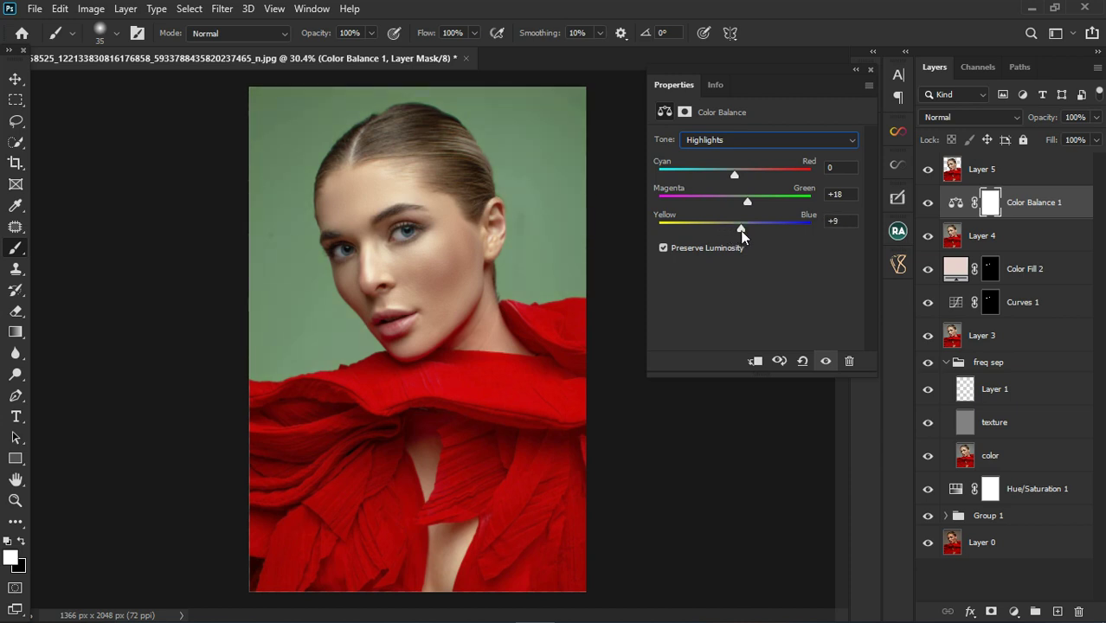
pyautogui.moveTo(736, 176)
pyautogui.mouseDown()
pyautogui.moveTo(760, 181)
pyautogui.moveTo(733, 188)
pyautogui.mouseUp()
# - Set the Color Balance shadows to -19 on cyan-red, +1 on magenta-green and -5 on yellow-blue
pyautogui.click(800, 137)
pyautogui.click(749, 153)
pyautogui.moveTo(732, 227); pyautogui.dragTo(723, 183)
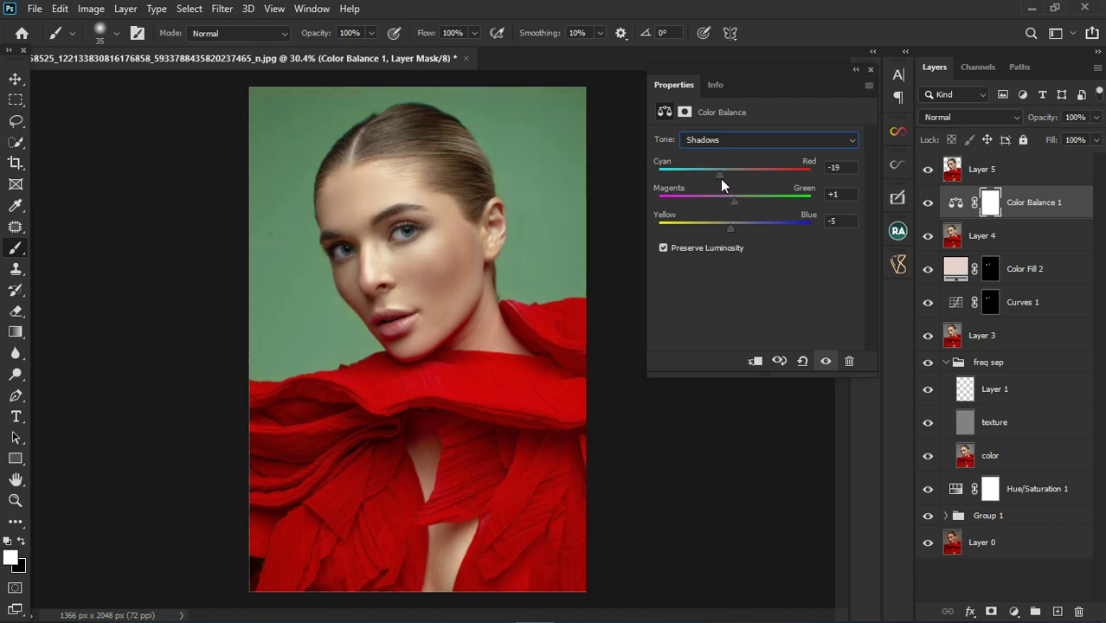
pyautogui.doubleClick(834, 90)
# - Compare the portrait with the cut-out subject on Layer 5 hidden and shown
pyautogui.scroll(-3, 421, 339)
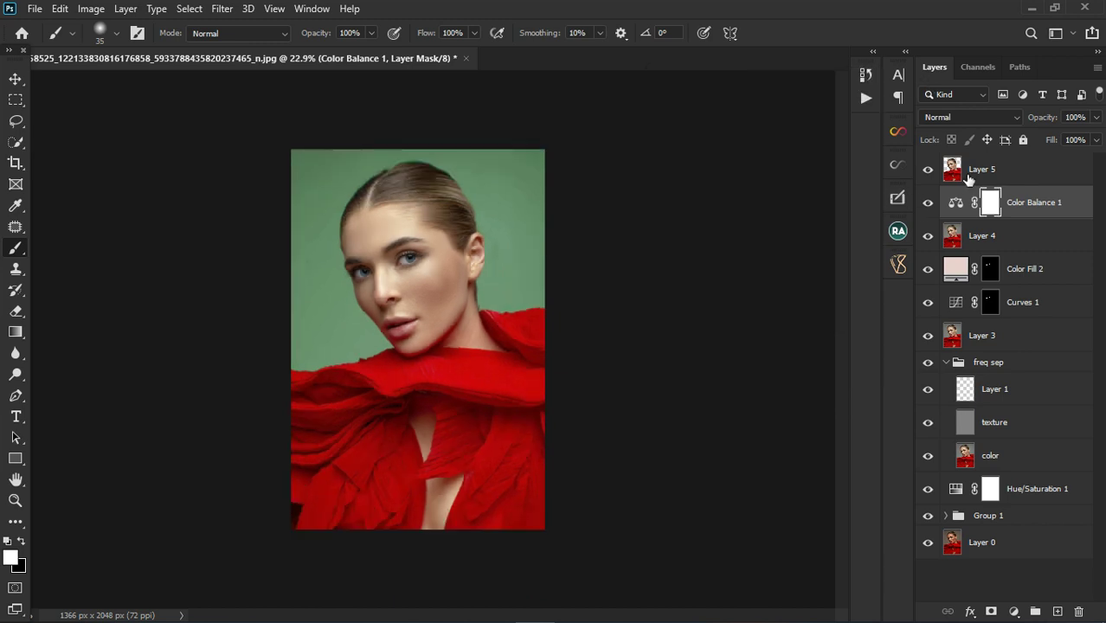
pyautogui.click(948, 173)
pyautogui.click(932, 172)
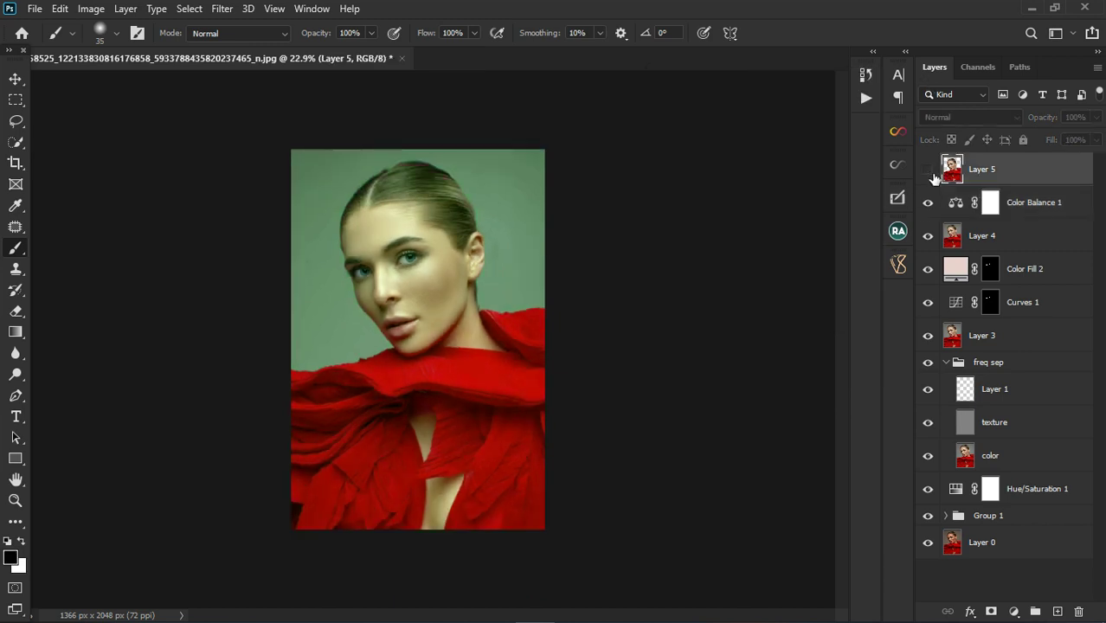
pyautogui.click(928, 169)
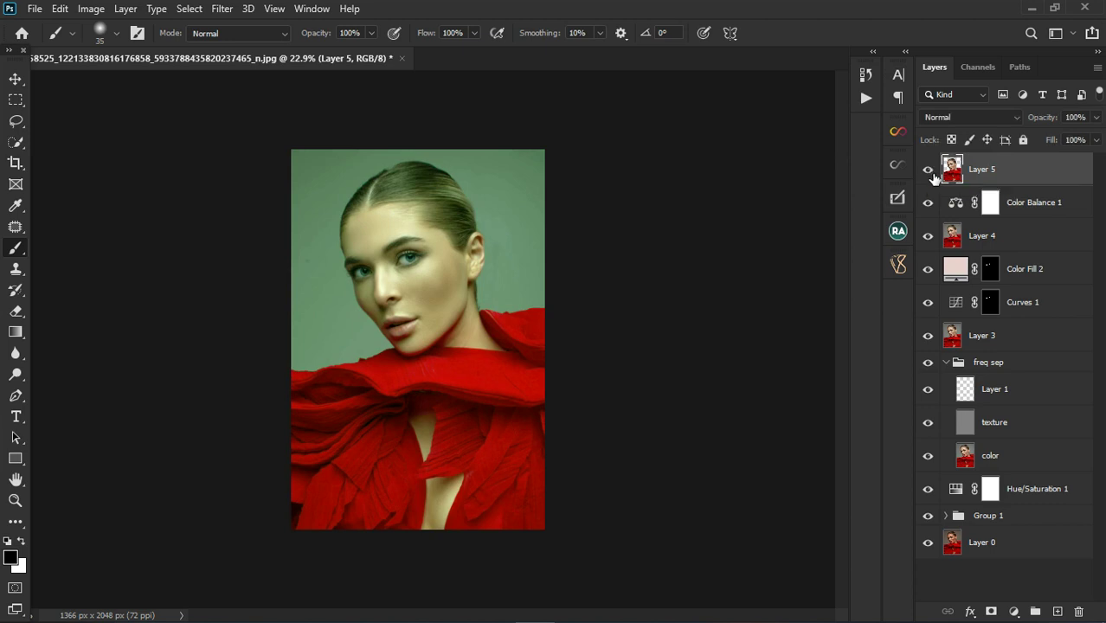
pyautogui.scroll(3, 405, 298)
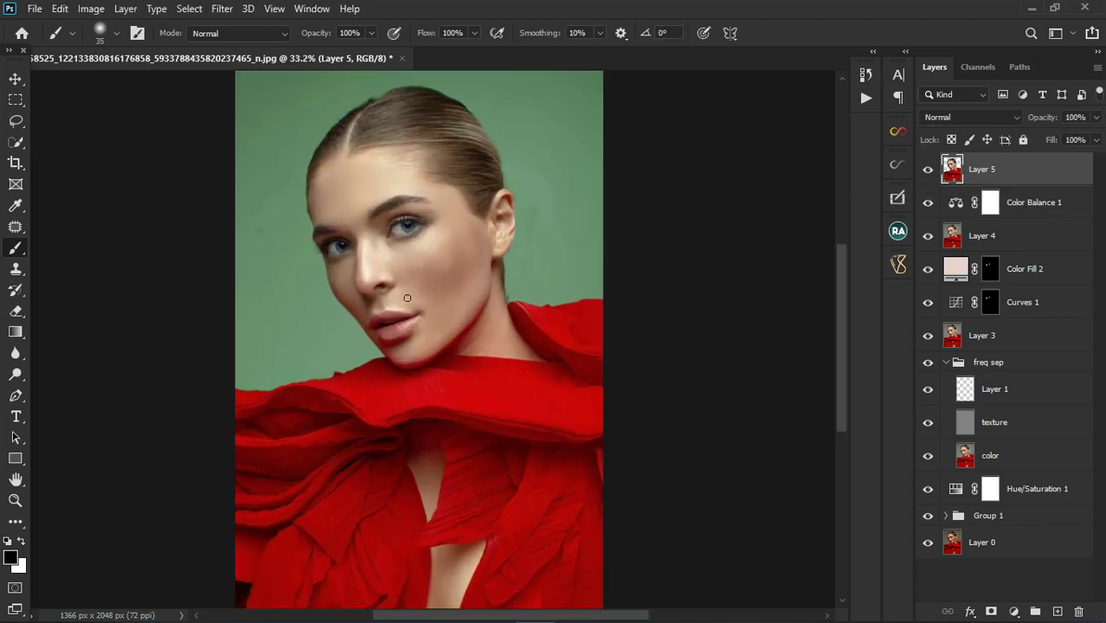
pyautogui.scroll(-1, 450, 284)
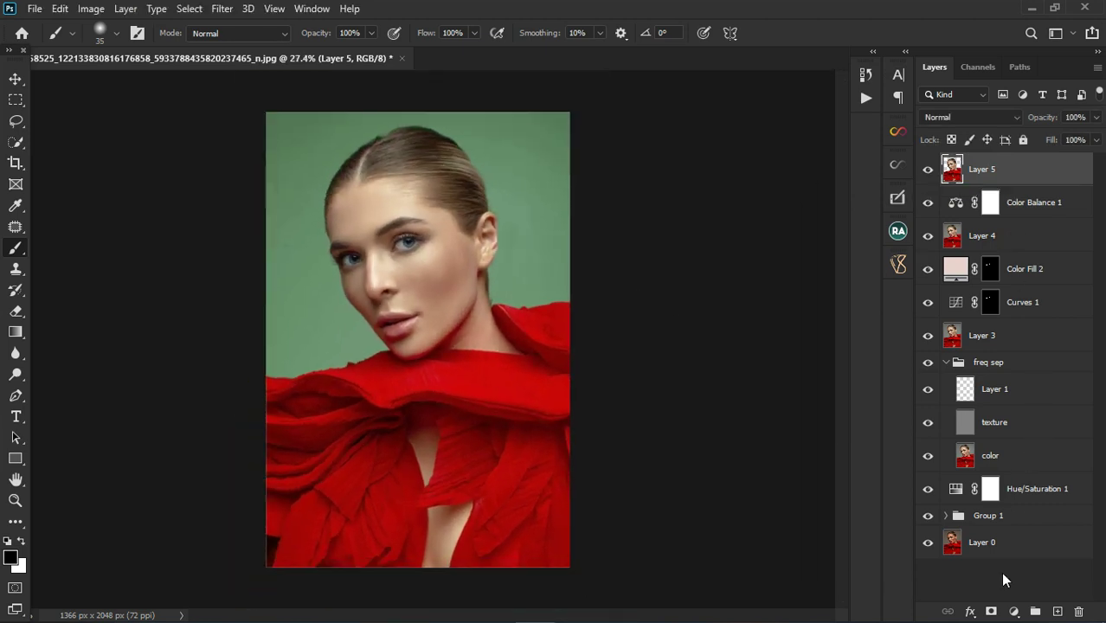
# - Add a Selective Color adjustment above the cut-out subject and set its blacks to -2% cyan and -2% magenta
pyautogui.click(1014, 612)
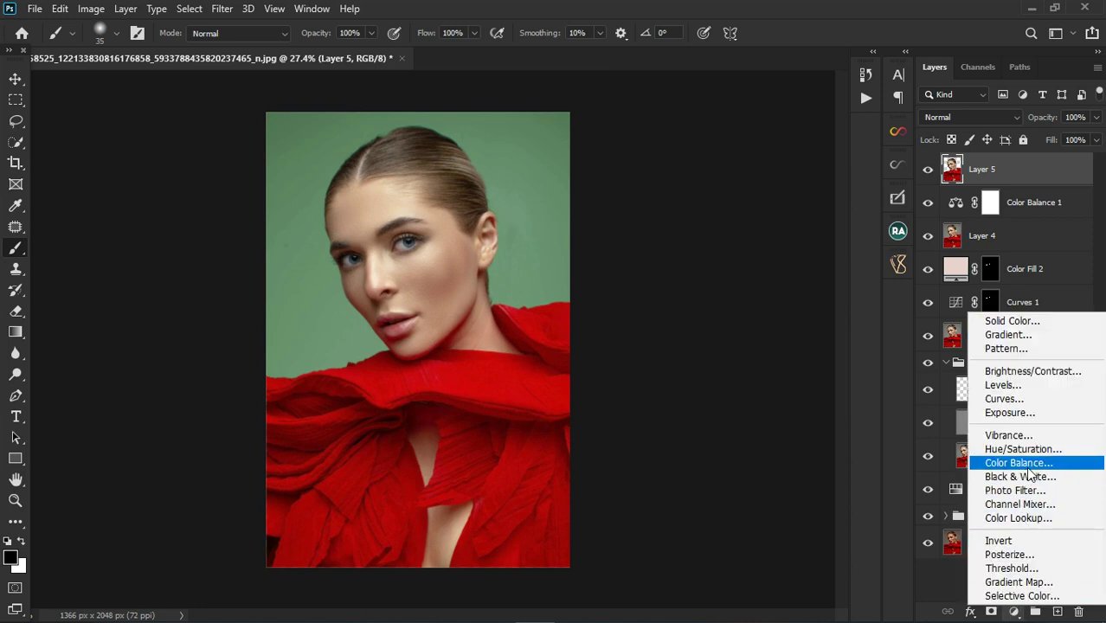
pyautogui.click(1021, 595)
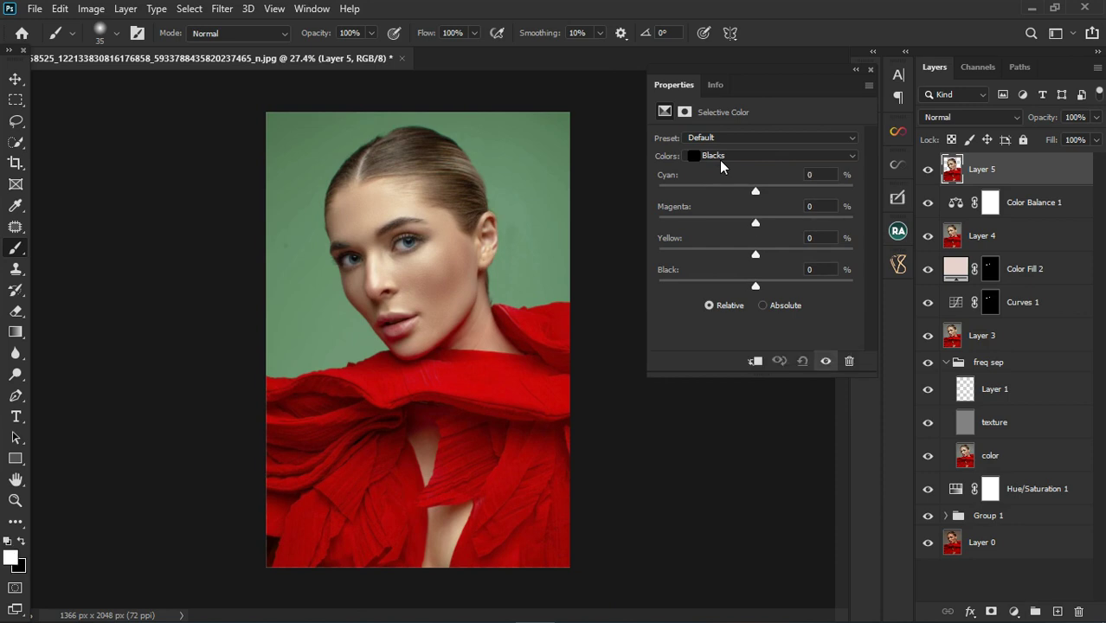
pyautogui.click(725, 157)
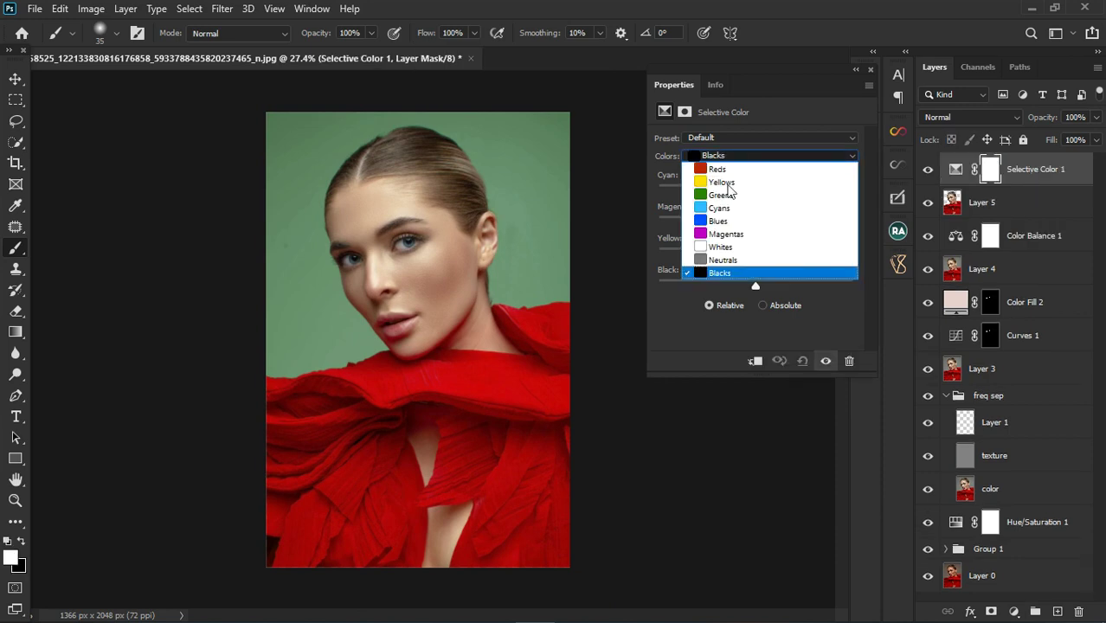
pyautogui.click(735, 274)
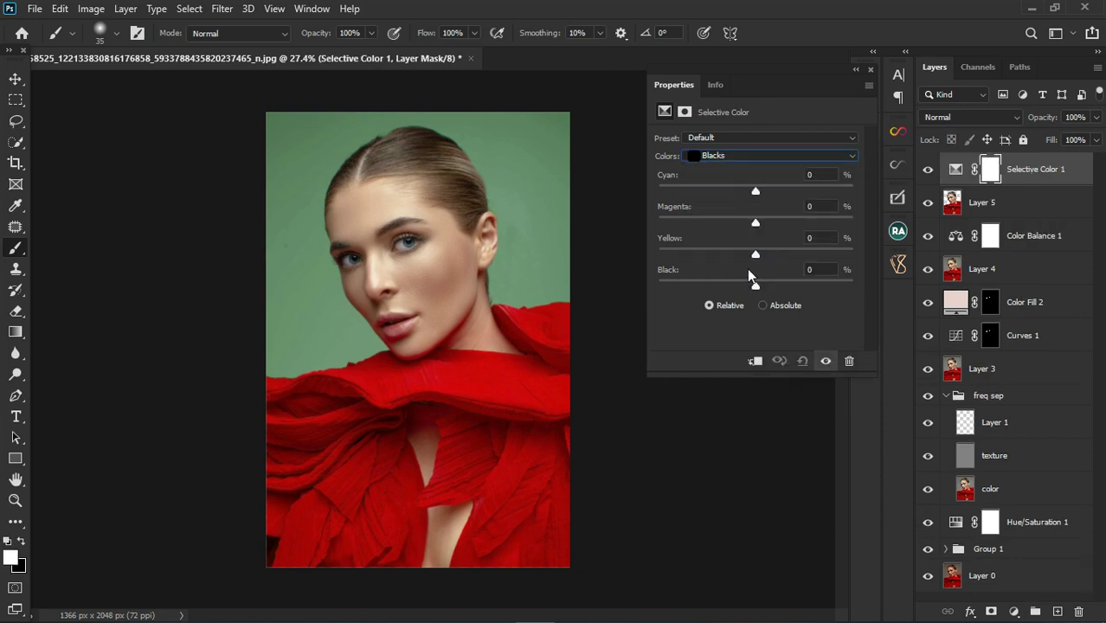
pyautogui.click(758, 225)
pyautogui.moveTo(758, 225); pyautogui.dragTo(761, 224)
pyautogui.moveTo(761, 226); pyautogui.dragTo(754, 250)
pyautogui.moveTo(758, 198); pyautogui.dragTo(754, 196)
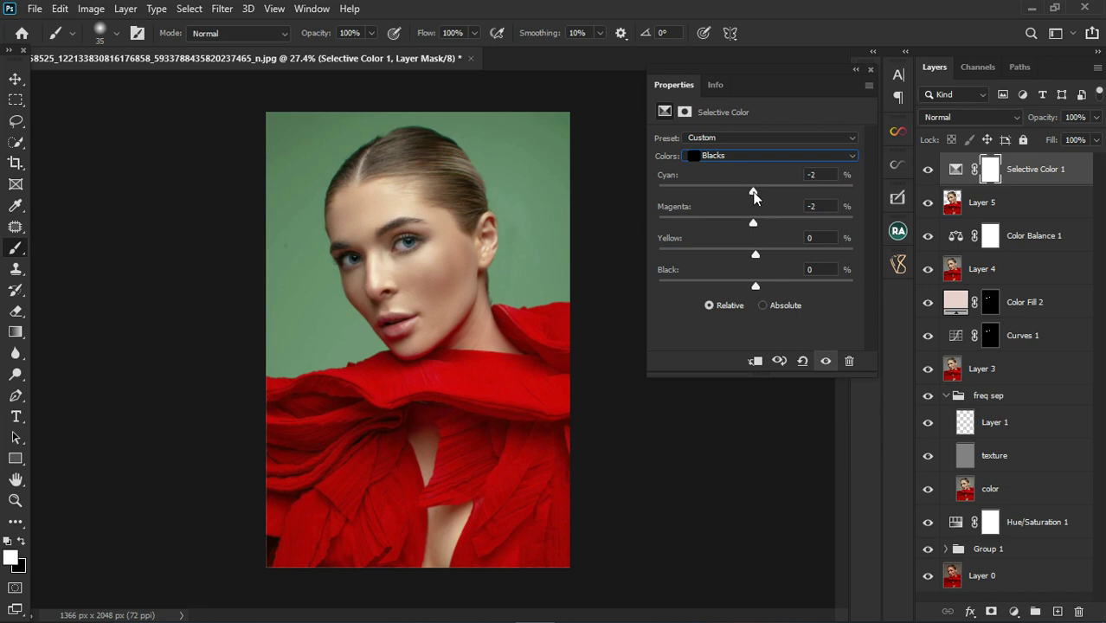
pyautogui.click(815, 176)
# - Reduce cyan and magenta in the Selective Color whites, and set the greens to -3% magenta
pyautogui.click(755, 157)
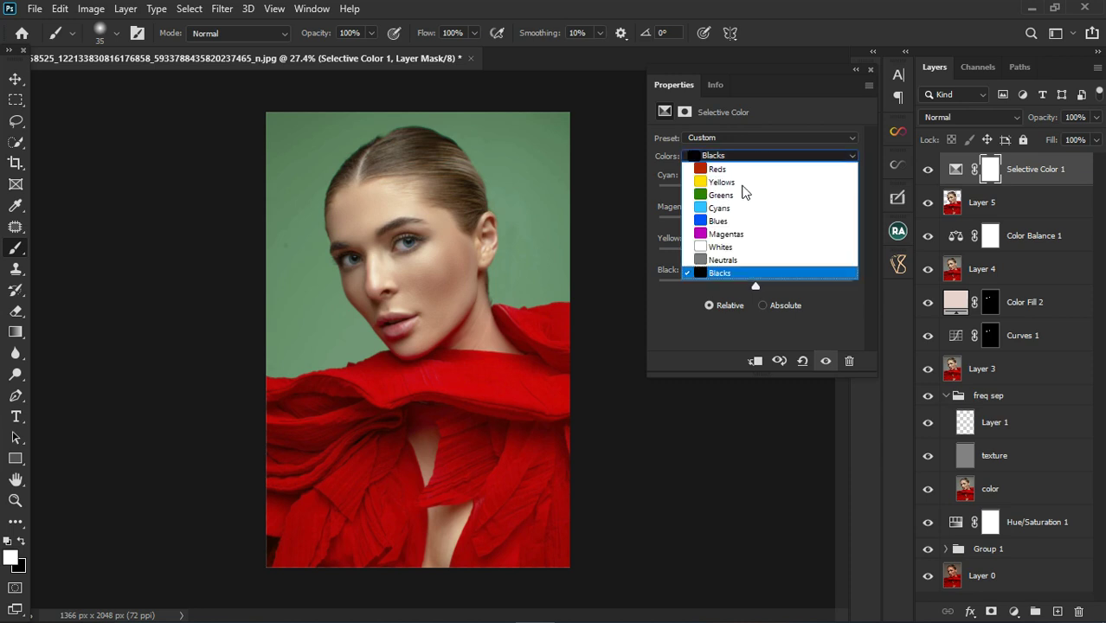
pyautogui.click(726, 247)
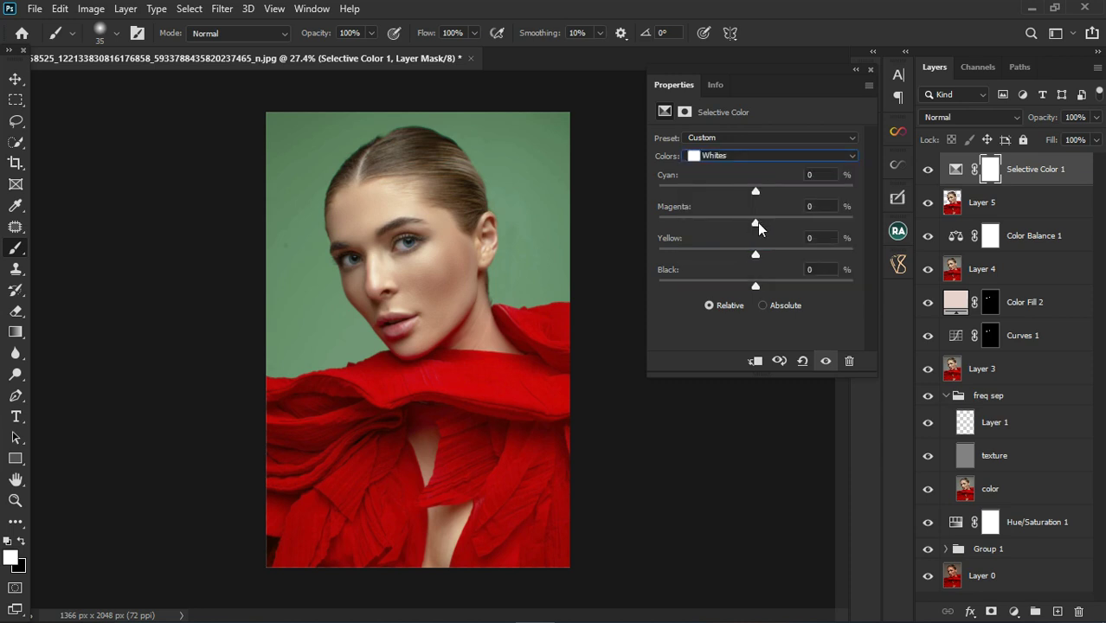
pyautogui.moveTo(756, 224); pyautogui.dragTo(751, 195)
pyautogui.click(770, 157)
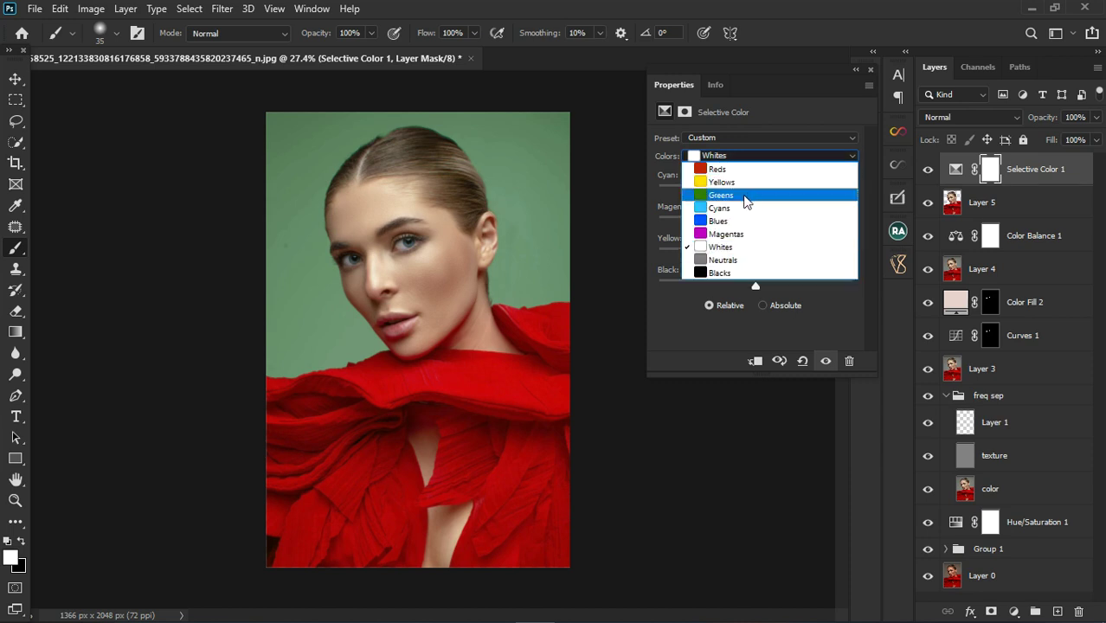
pyautogui.click(747, 198)
pyautogui.moveTo(750, 224)
pyautogui.mouseDown()
pyautogui.moveTo(739, 226)
pyautogui.moveTo(752, 227)
pyautogui.mouseUp()
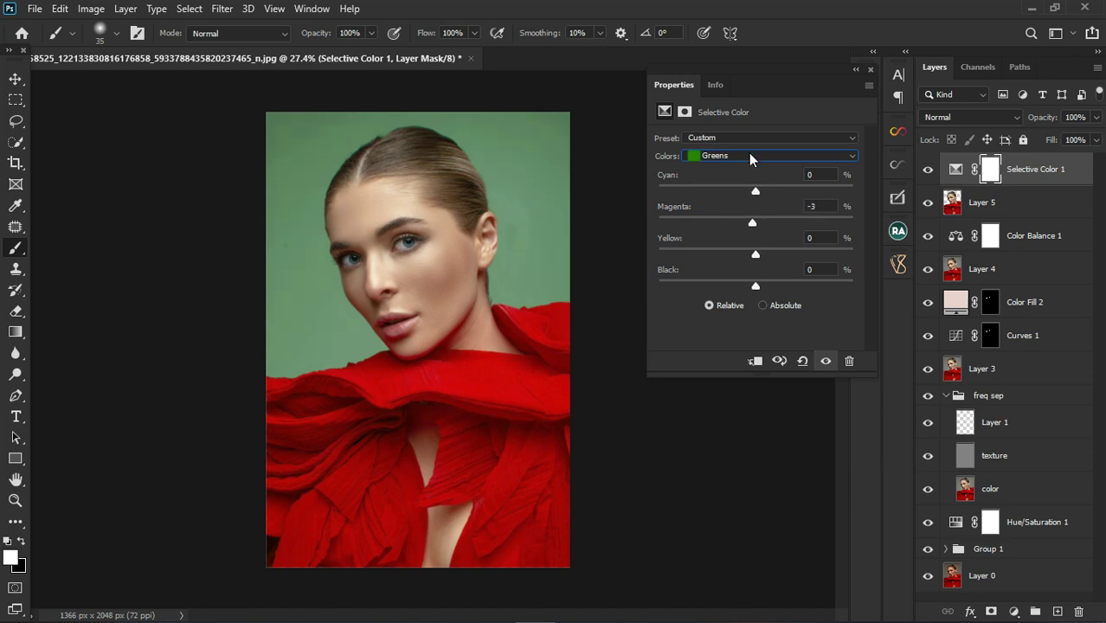
# - Set the Selective Color reds to +2% cyan and +8% yellow, and the yellows to +4% yellow
pyautogui.click(752, 155)
pyautogui.click(749, 169)
pyautogui.moveTo(755, 253); pyautogui.dragTo(762, 255)
pyautogui.moveTo(755, 192)
pyautogui.mouseDown()
pyautogui.moveTo(745, 194)
pyautogui.moveTo(758, 198)
pyautogui.mouseUp()
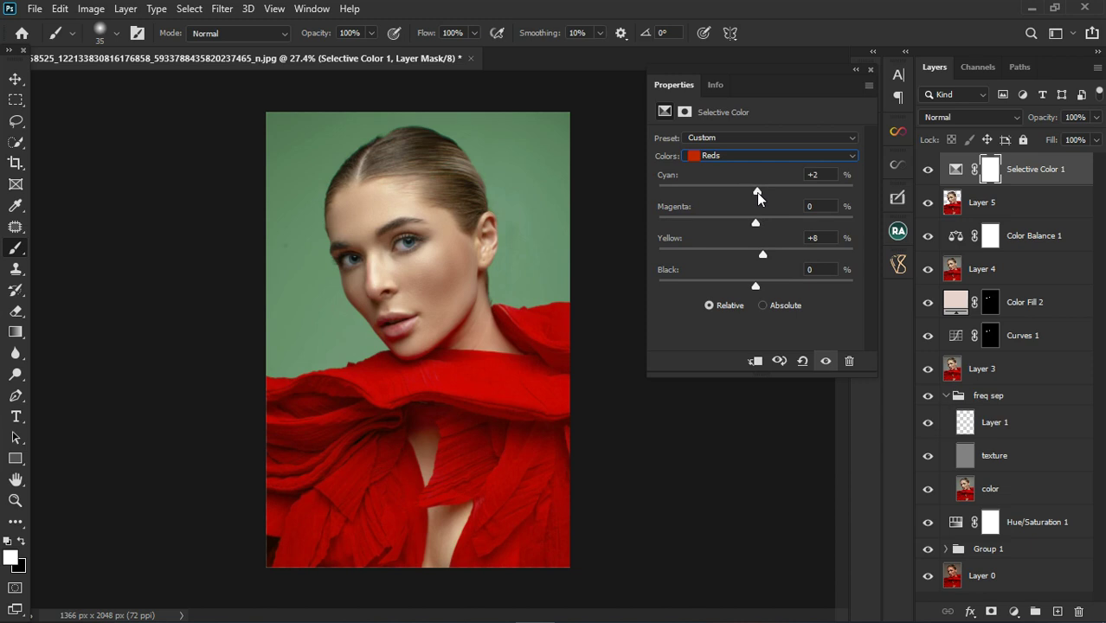
pyautogui.click(742, 160)
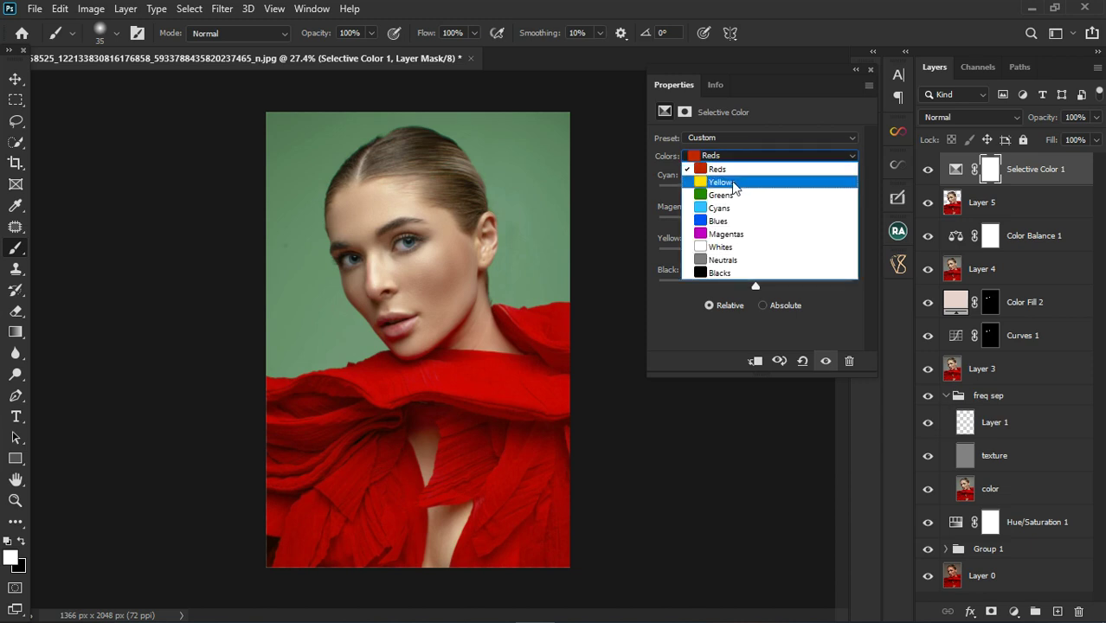
pyautogui.click(734, 184)
pyautogui.moveTo(757, 253)
pyautogui.mouseDown()
pyautogui.moveTo(772, 252)
pyautogui.moveTo(760, 257)
pyautogui.mouseUp()
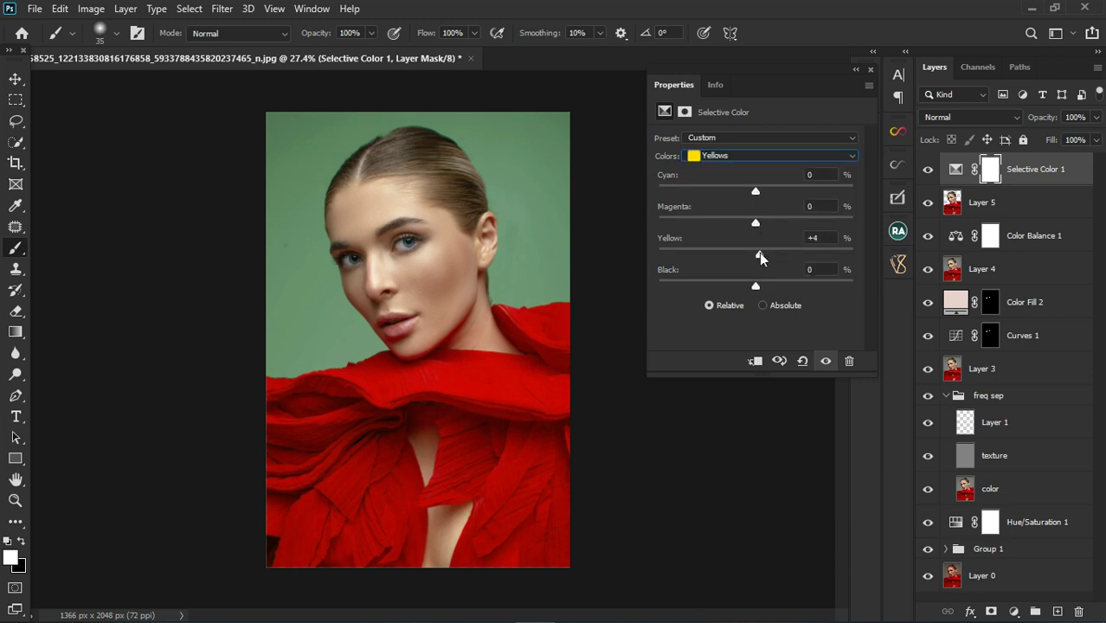
pyautogui.click(856, 69)
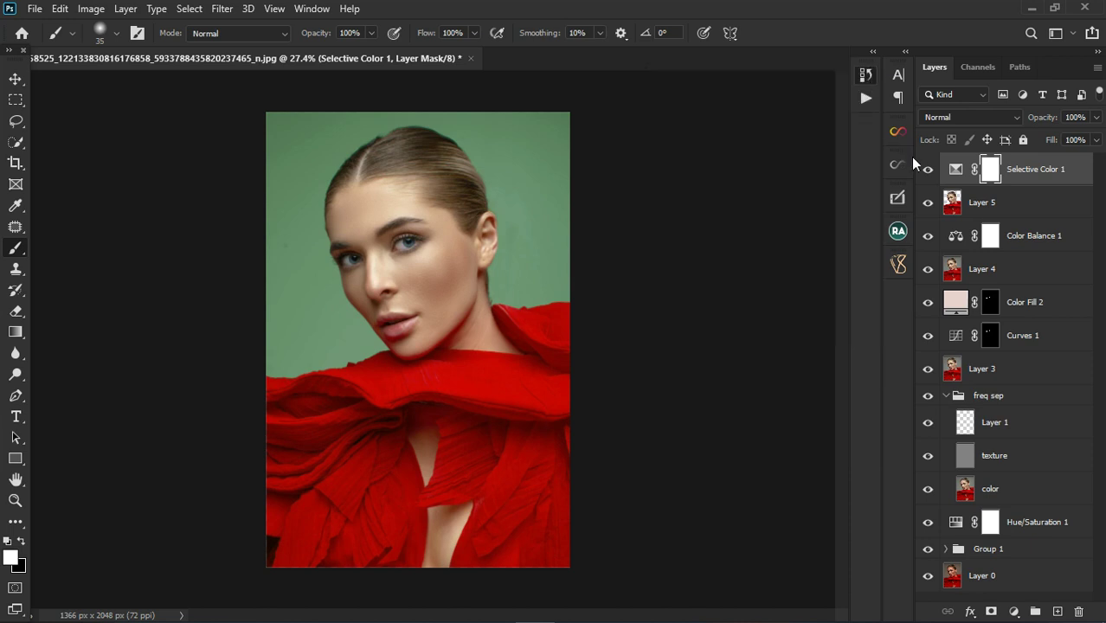
# - Compare the face with the Selective Color adjustment hidden and shown, up close and in the full image
pyautogui.click(927, 169)
pyautogui.click(928, 168)
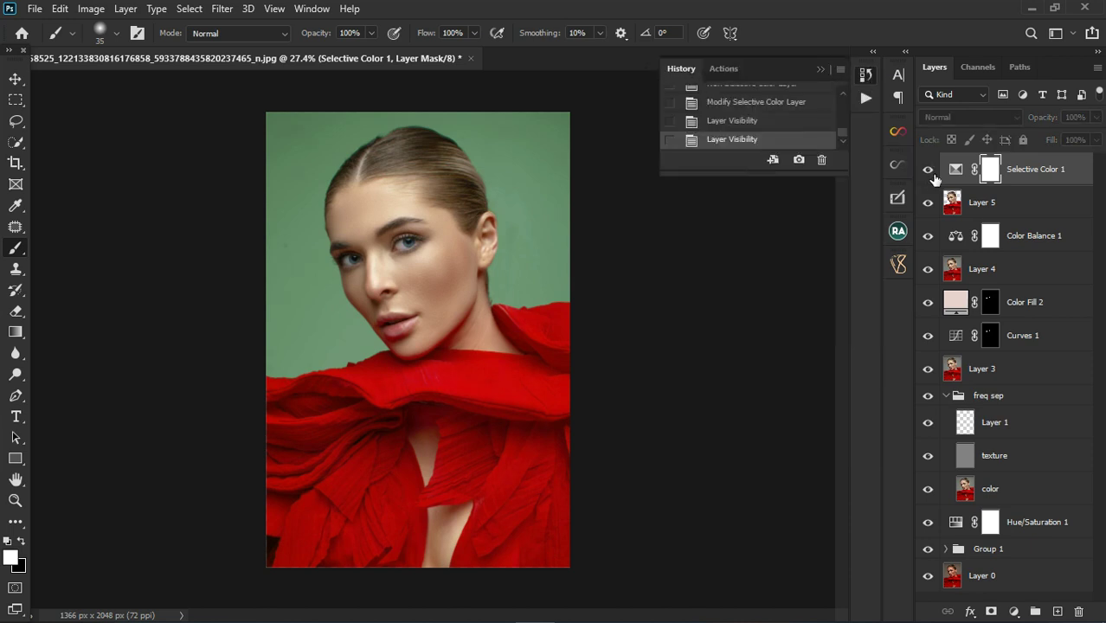
pyautogui.hotkey('ctrl', '+')
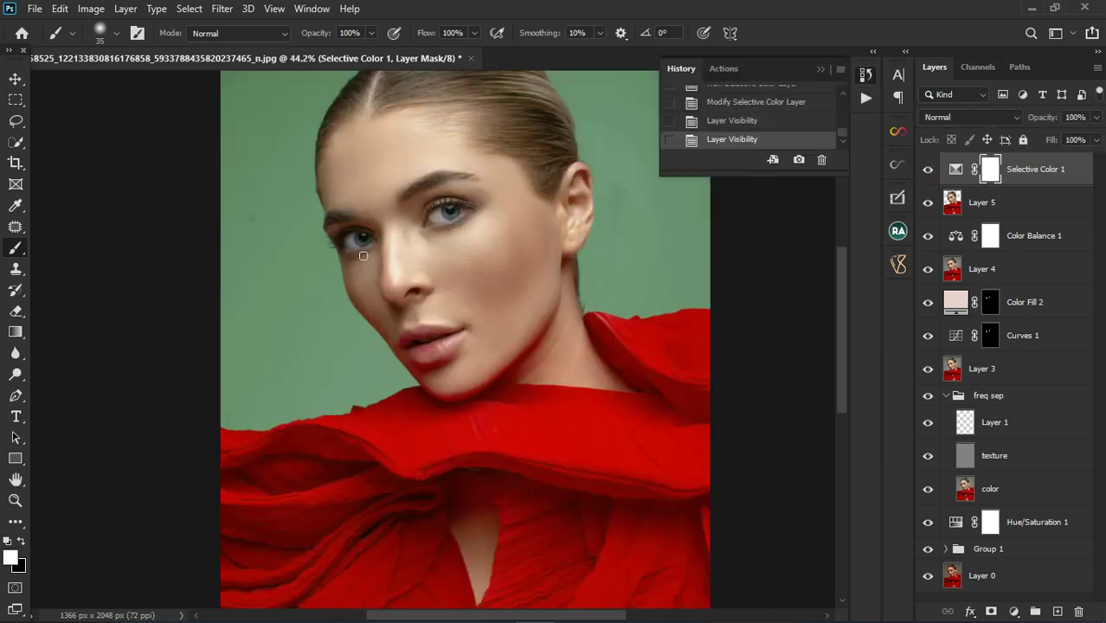
pyautogui.click(929, 170)
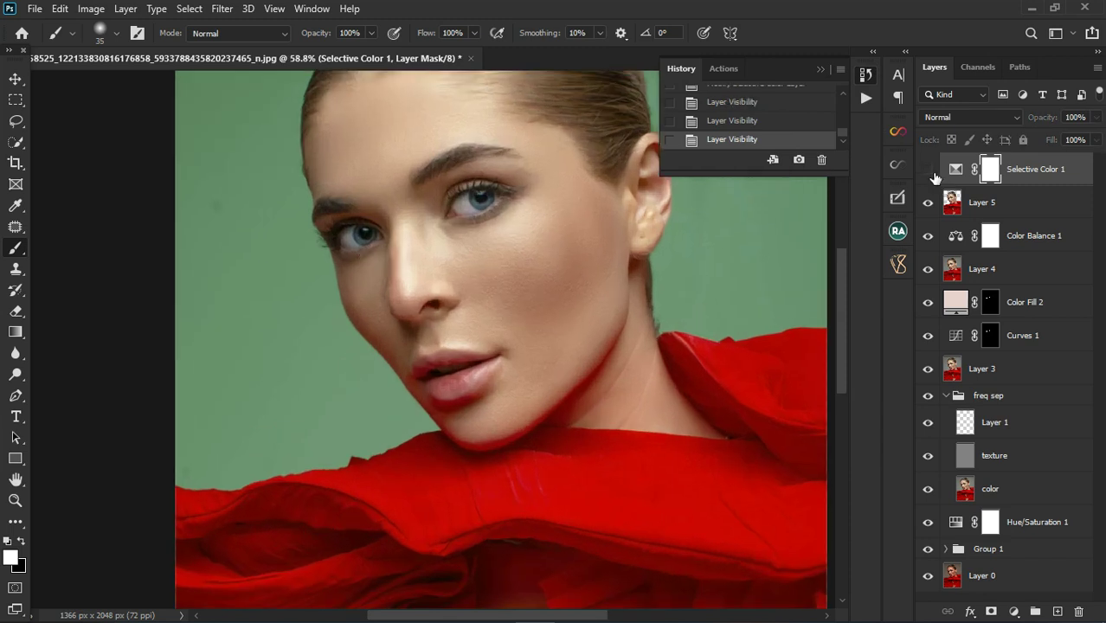
pyautogui.click(929, 171)
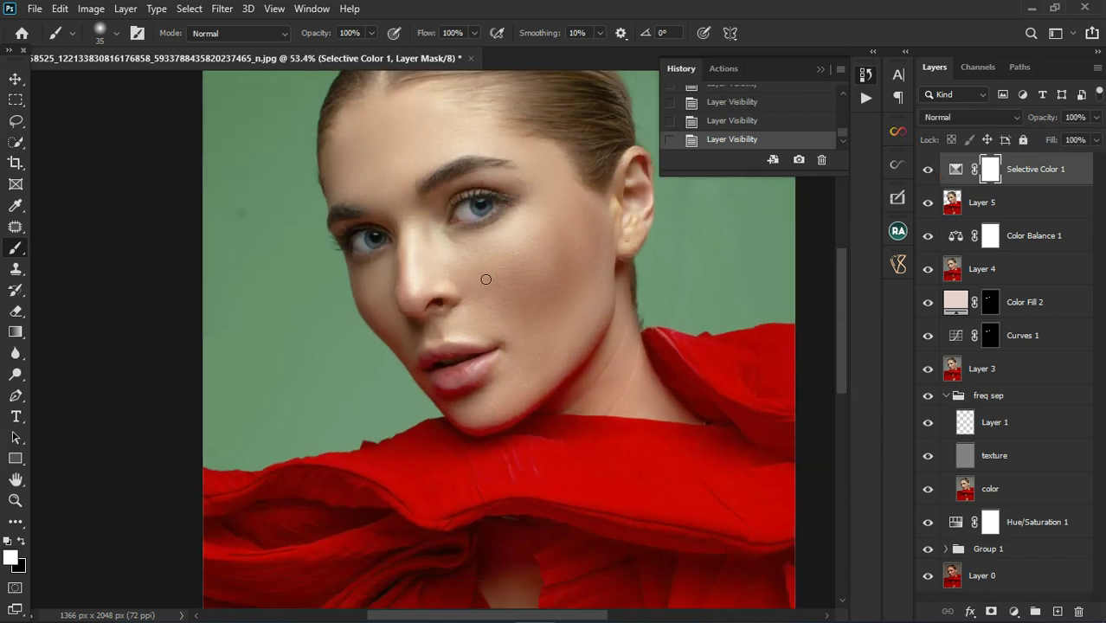
pyautogui.hotkey('ctrl', '0')
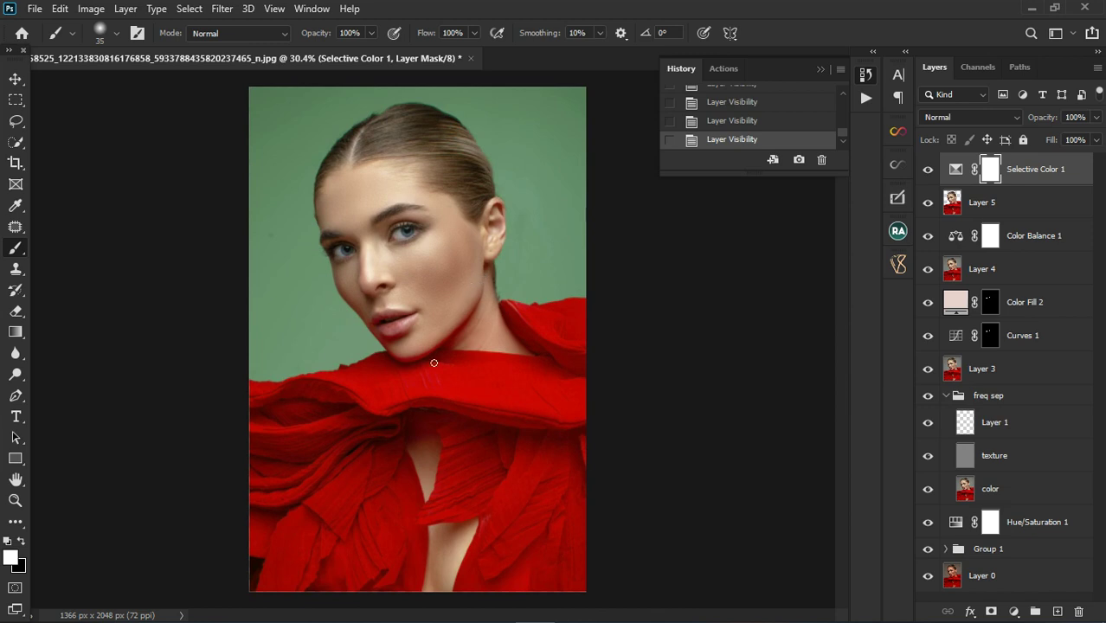
# - Check the contributions of the Color Balance adjustment and the cut-out subject layer by toggling their visibility
pyautogui.click(928, 237)
pyautogui.click(928, 237)
pyautogui.click(929, 204)
pyautogui.click(928, 203)
# - Stamp all visible layers into a new merged layer above the Selective Color adjustment
pyautogui.hotkey('ctrl', 'shift', 'alt', 'e')
pyautogui.press('x')
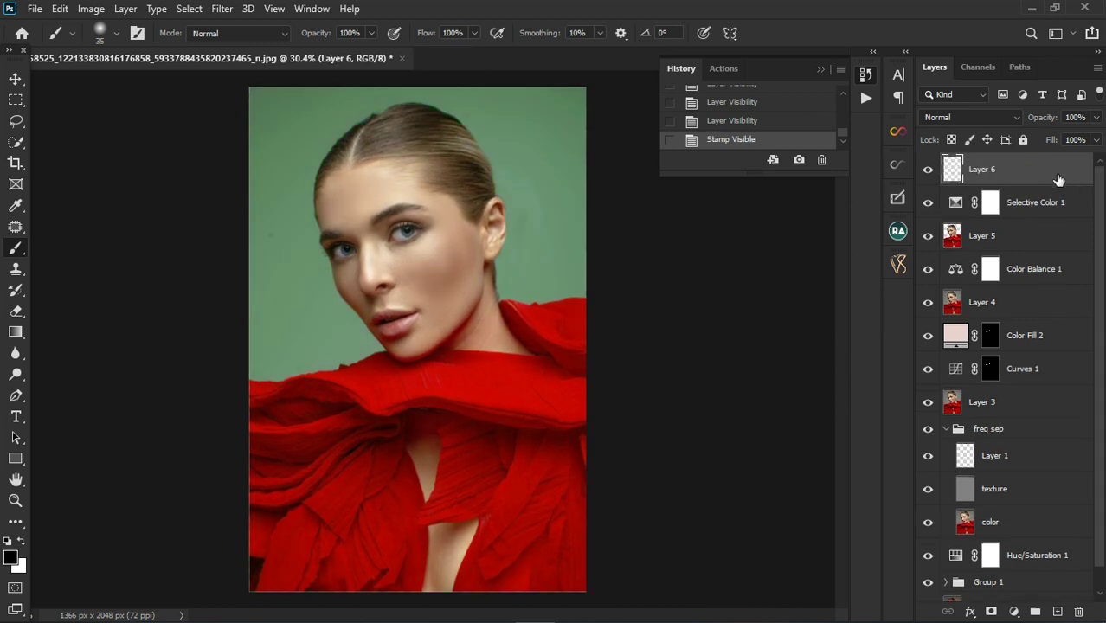
pyautogui.press('x')
# - Group all layers from Selective Color 1 down to Group 1, leaving out the merged top layer and the original Layer 0
pyautogui.click(990, 206)
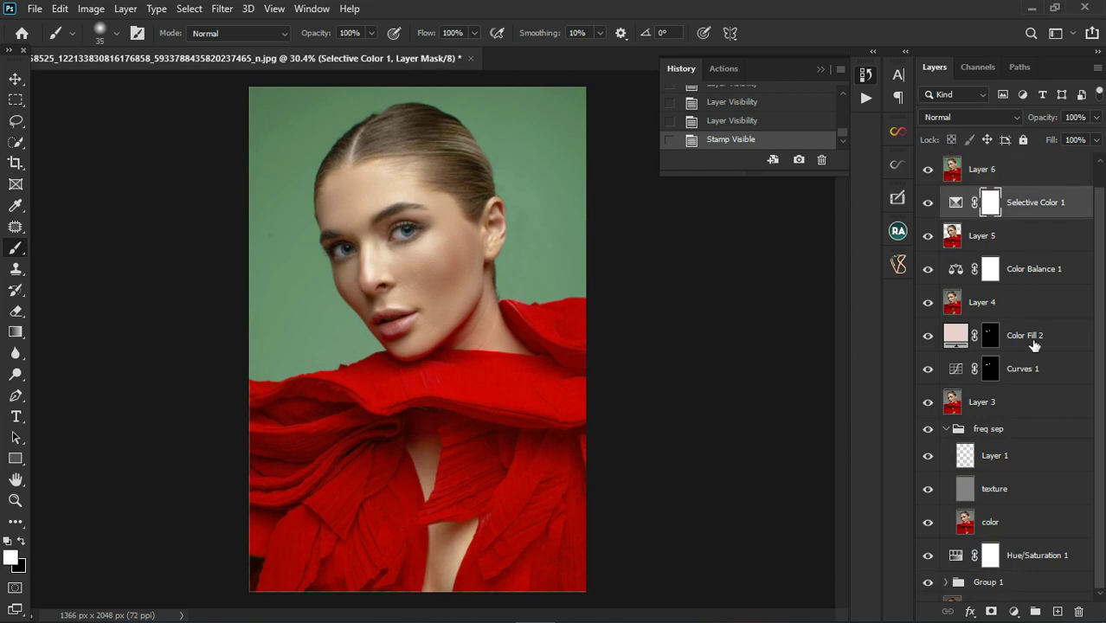
pyautogui.scroll(-1, 1034, 344)
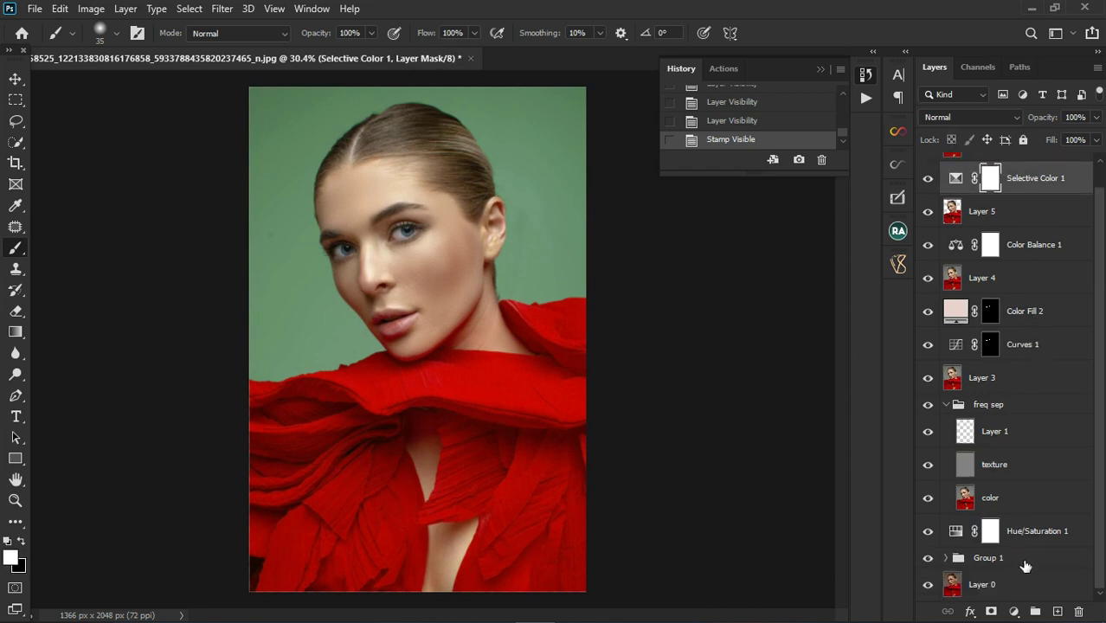
pyautogui.press('x')
pyautogui.keyDown('shift'); pyautogui.click(1024, 562); pyautogui.keyUp('shift')
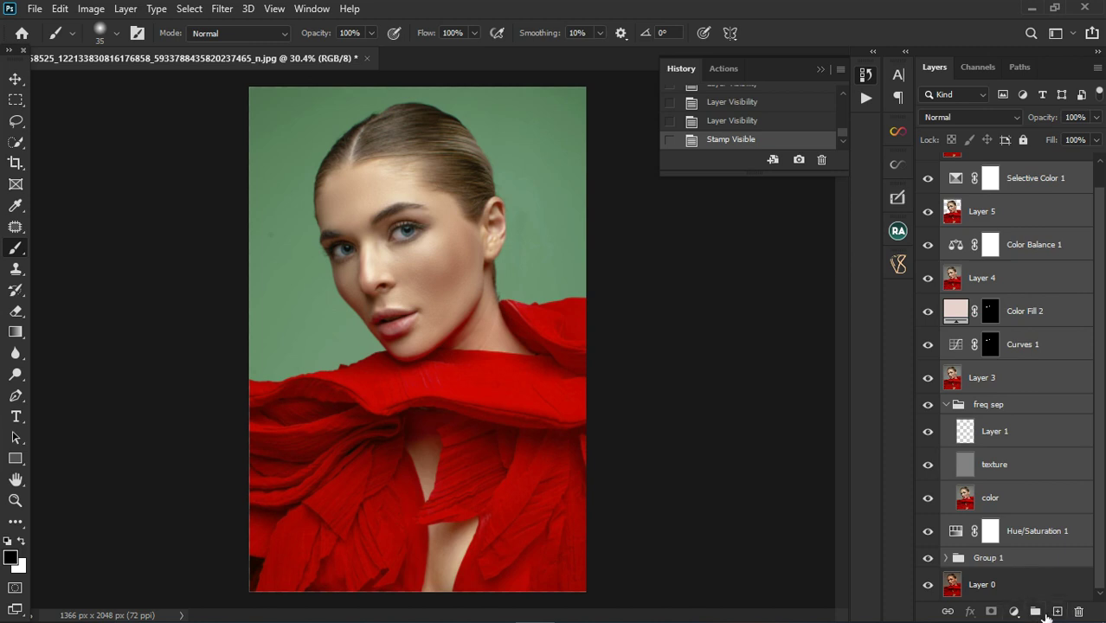
pyautogui.click(1034, 611)
# - Hide the new group and toggle the merged Layer 6 to compare the retouched portrait with the original
pyautogui.moveTo(928, 198); pyautogui.dragTo(928, 170)
pyautogui.click(941, 174)
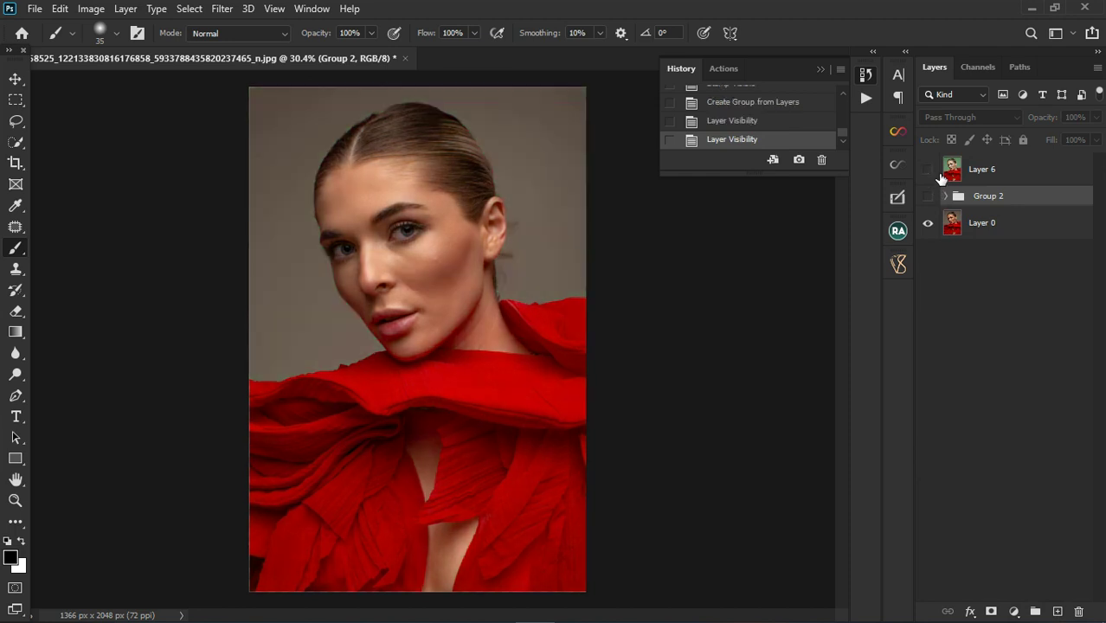
pyautogui.click(939, 172)
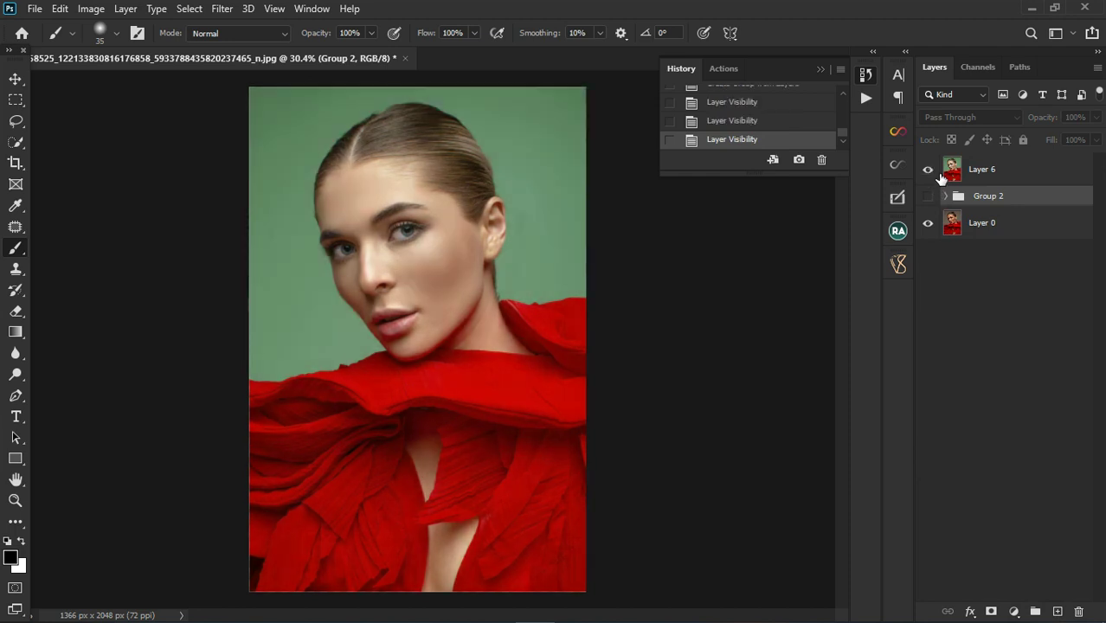
pyautogui.click(940, 175)
pyautogui.scroll(3, 449, 252)
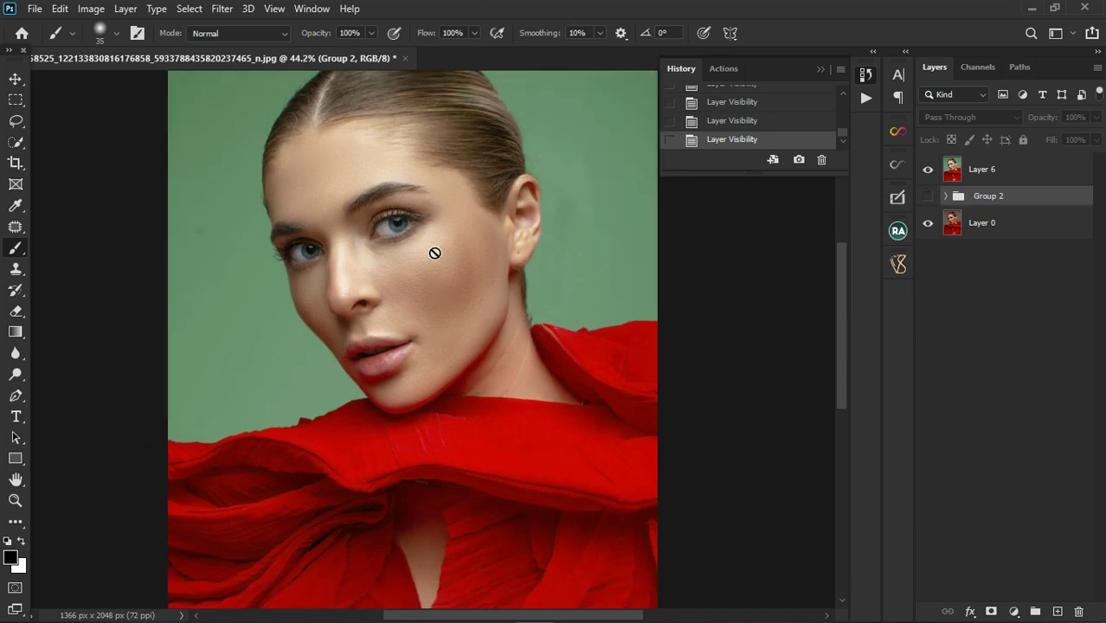
pyautogui.scroll(-2, 433, 251)
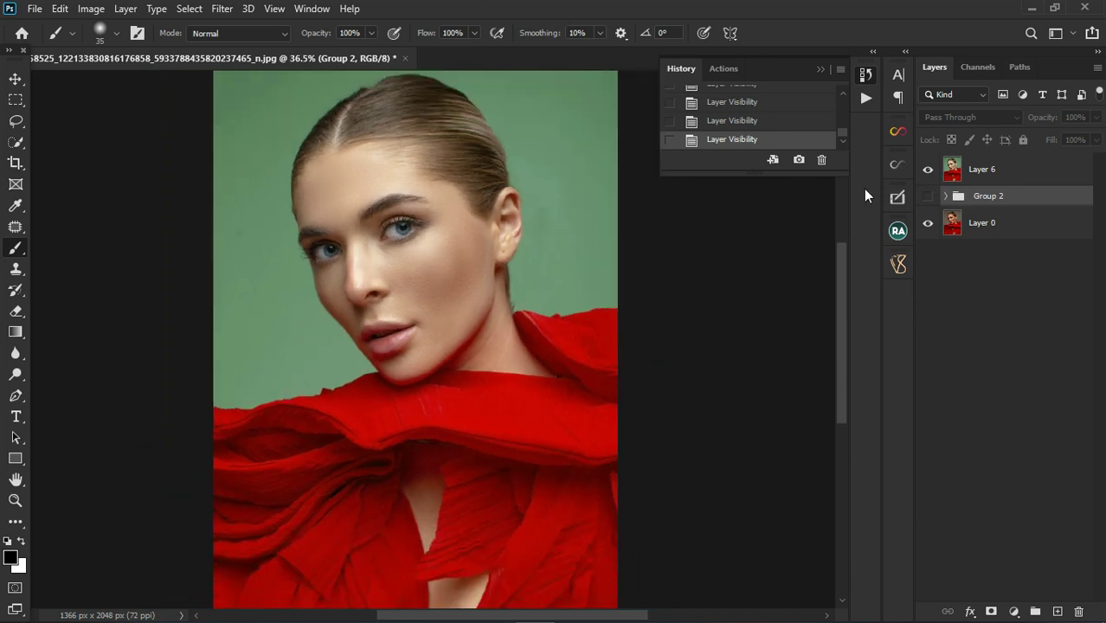
pyautogui.click(927, 171)
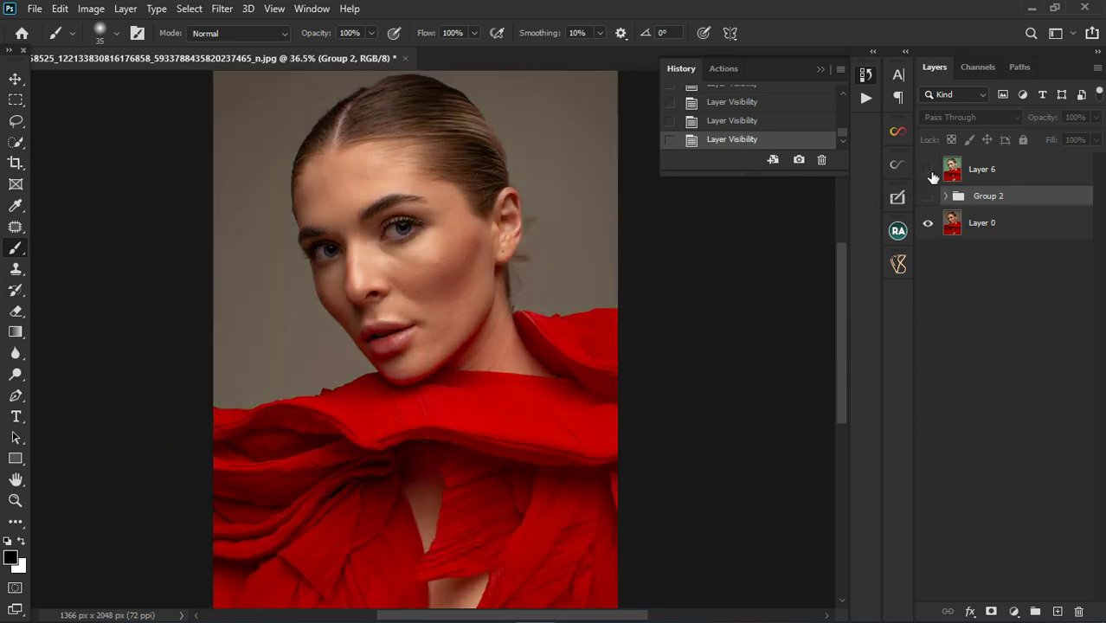
pyautogui.click(928, 171)
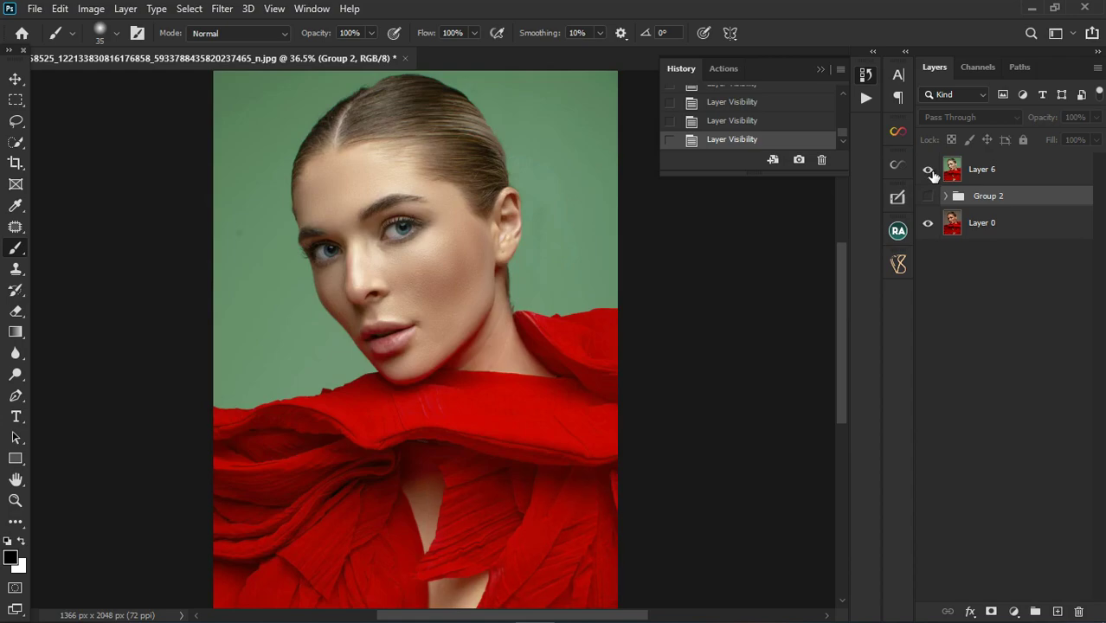